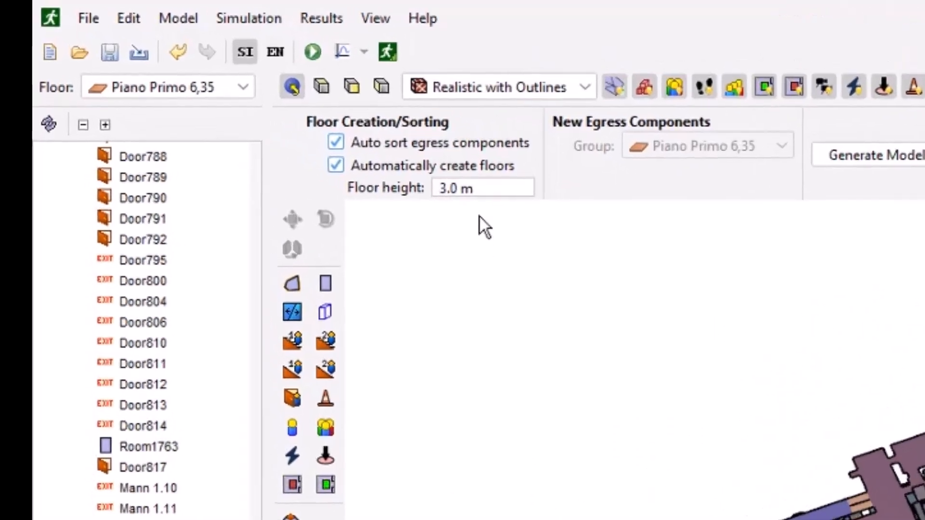
Display the mesh triangles of the navigation geometry and select the large star-shaped room.
{"action": "left_click", "coordinate": [376, 20]}
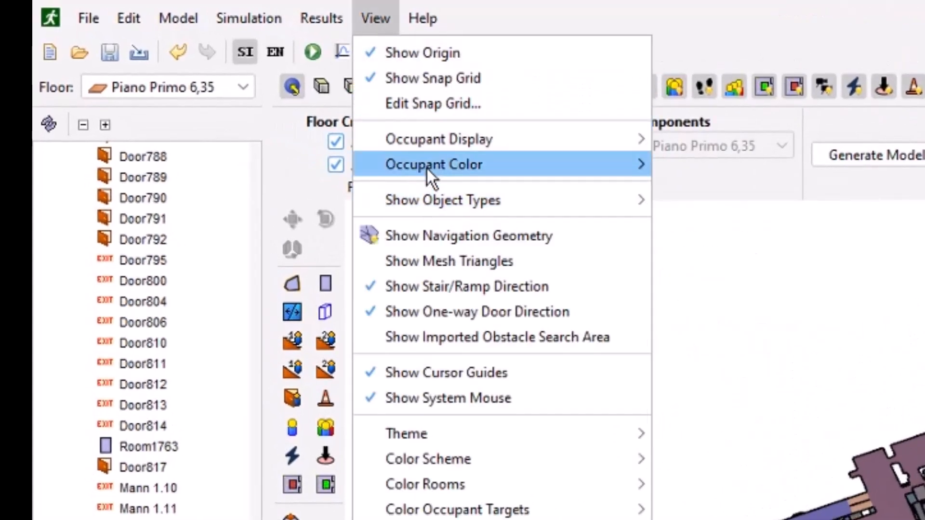
{"action": "left_click", "coordinate": [440, 260]}
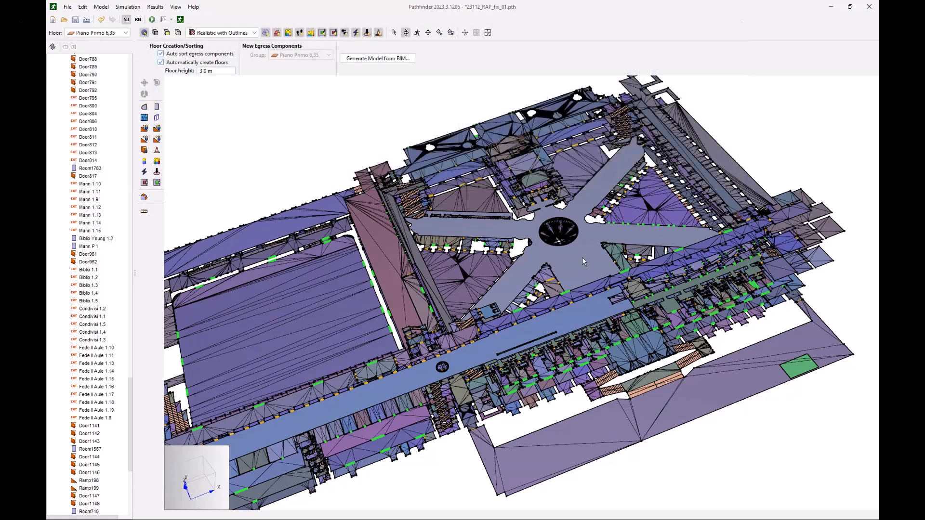
{"action": "left_click", "coordinate": [582, 257]}
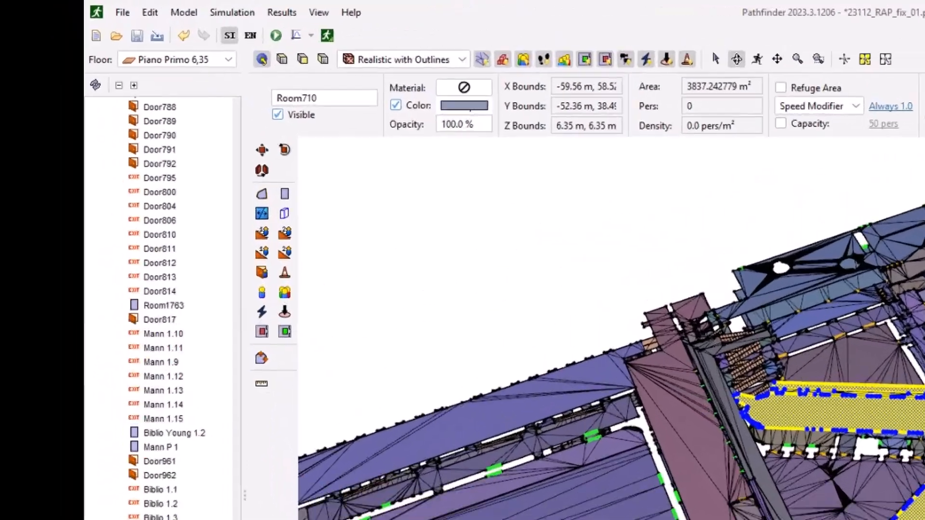
Filter the model to display only the Piano Primo 6,35 floor.
{"action": "scroll", "coordinate": [102, 130], "scroll_direction": "up", "scroll_amount": 20}
{"action": "scroll", "coordinate": [267, 244], "scroll_direction": "up", "scroll_amount": 10}
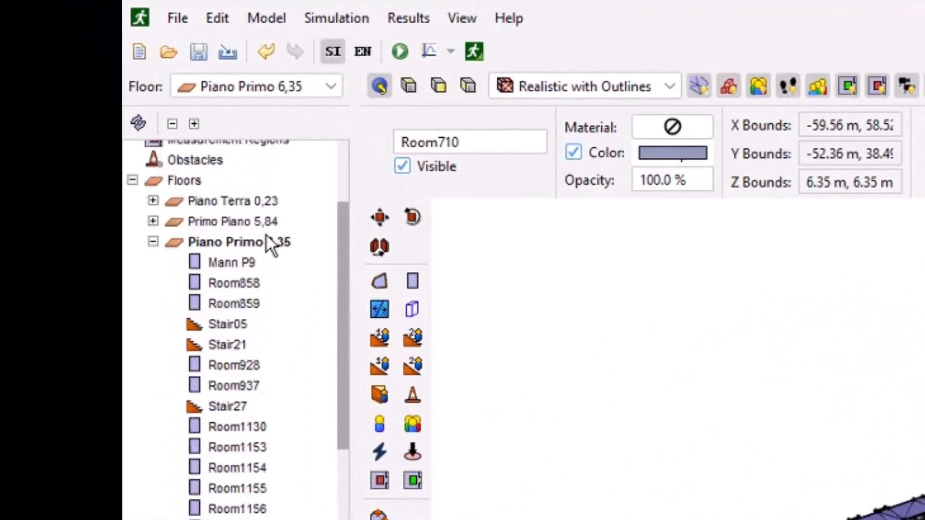
{"action": "scroll", "coordinate": [280, 227], "scroll_direction": "down", "scroll_amount": 2}
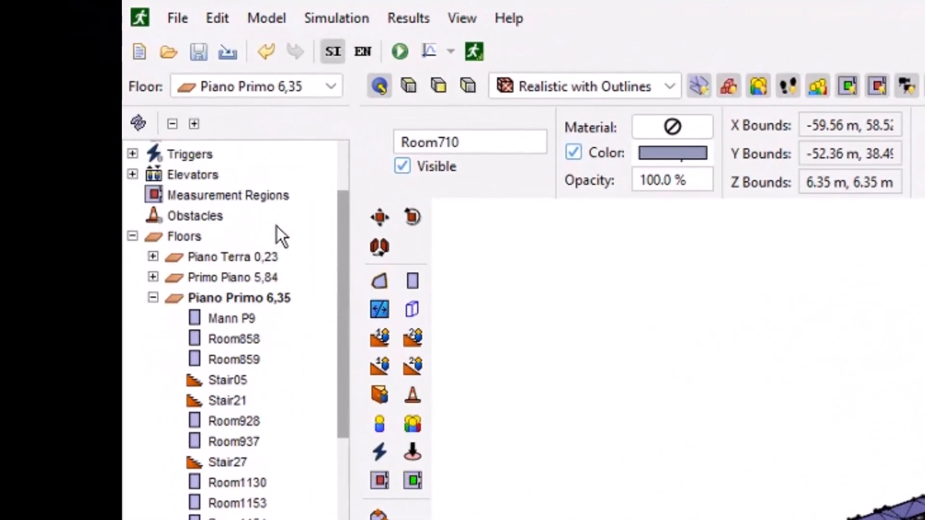
{"action": "right_click", "coordinate": [221, 299]}
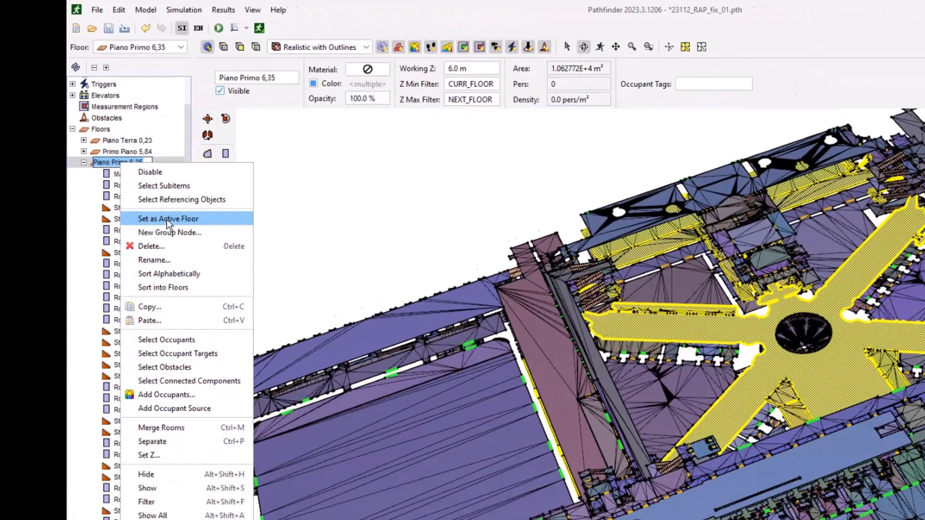
{"action": "left_click", "coordinate": [306, 401]}
Hide the mesh triangles on the Piano Primo 6,35 floor.
{"action": "left_click_drag", "start_coordinate": [524, 356], "coordinate": [539, 408]}
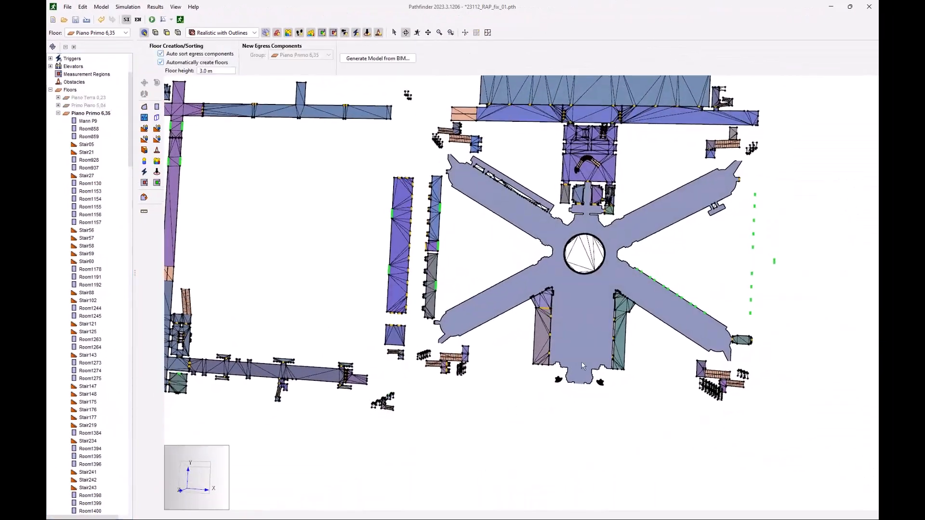
{"action": "left_click_drag", "start_coordinate": [648, 388], "coordinate": [678, 392]}
{"action": "left_click_drag", "start_coordinate": [534, 359], "coordinate": [559, 360]}
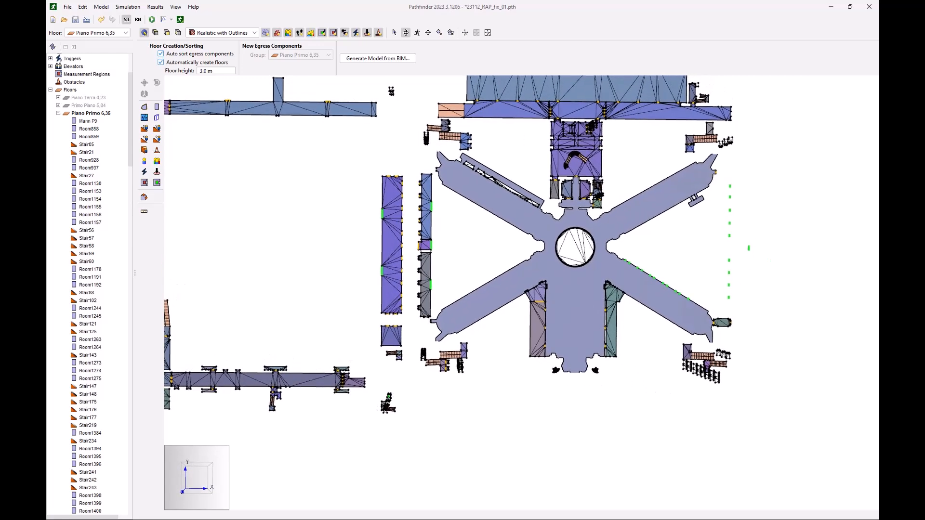
{"action": "scroll", "coordinate": [625, 187], "scroll_direction": "up", "scroll_amount": 2}
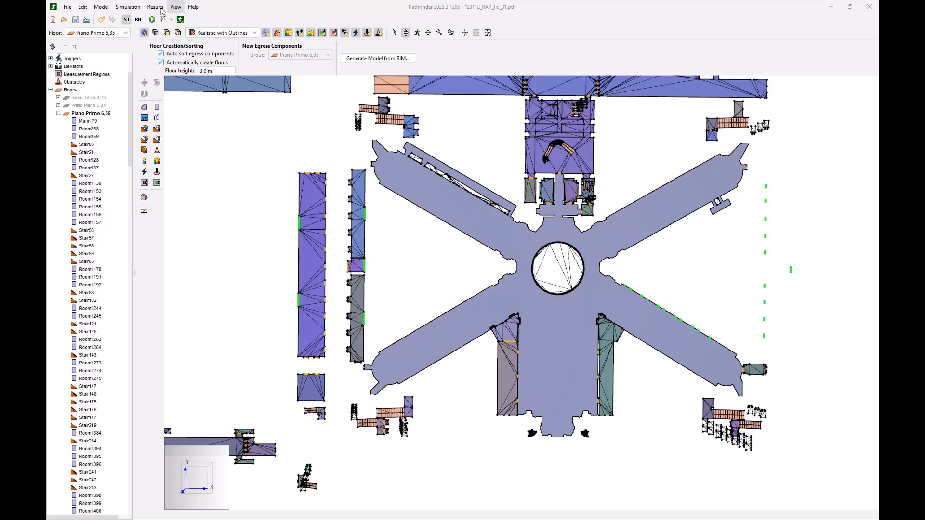
{"action": "left_click", "coordinate": [176, 9]}
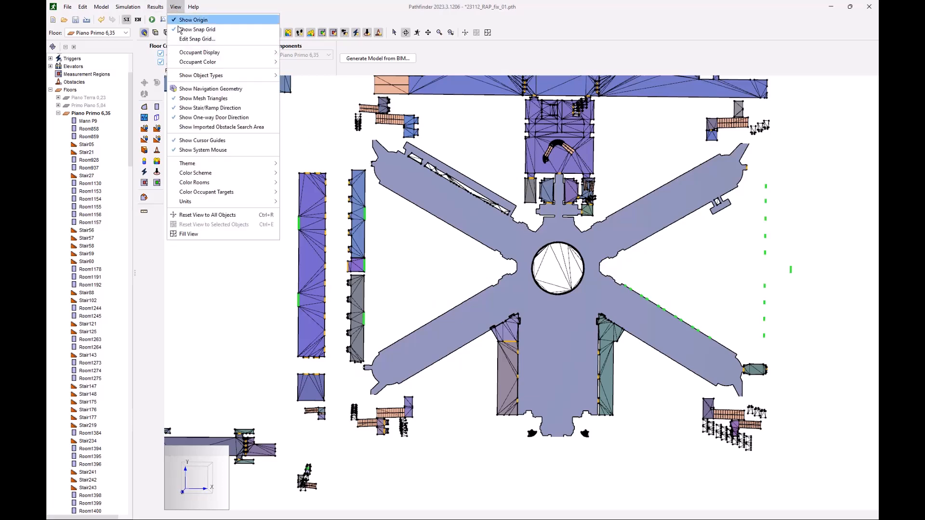
{"action": "left_click", "coordinate": [208, 99]}
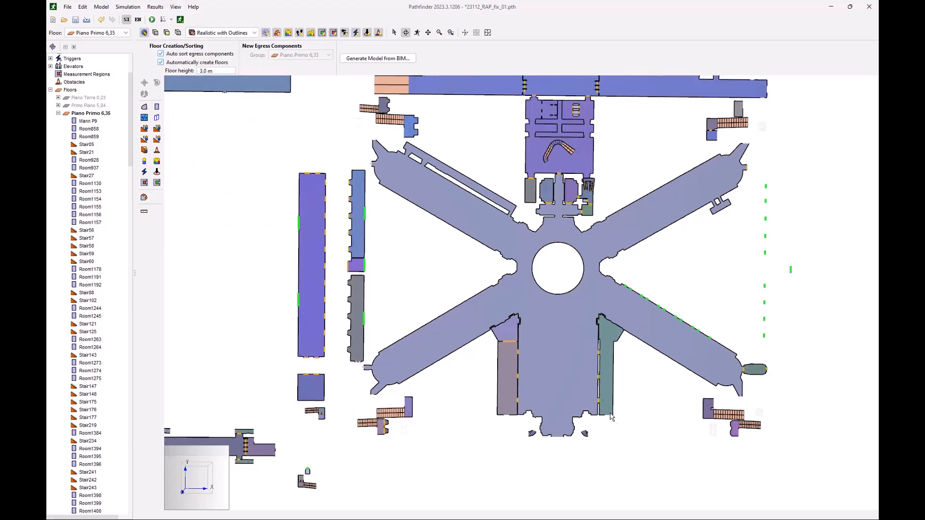
Examine the plan of the star-shaped room, its southwest wing and the nearby stairs.
{"action": "scroll", "coordinate": [547, 359], "scroll_direction": "up", "scroll_amount": 1}
{"action": "scroll", "coordinate": [563, 307], "scroll_direction": "up", "scroll_amount": 1}
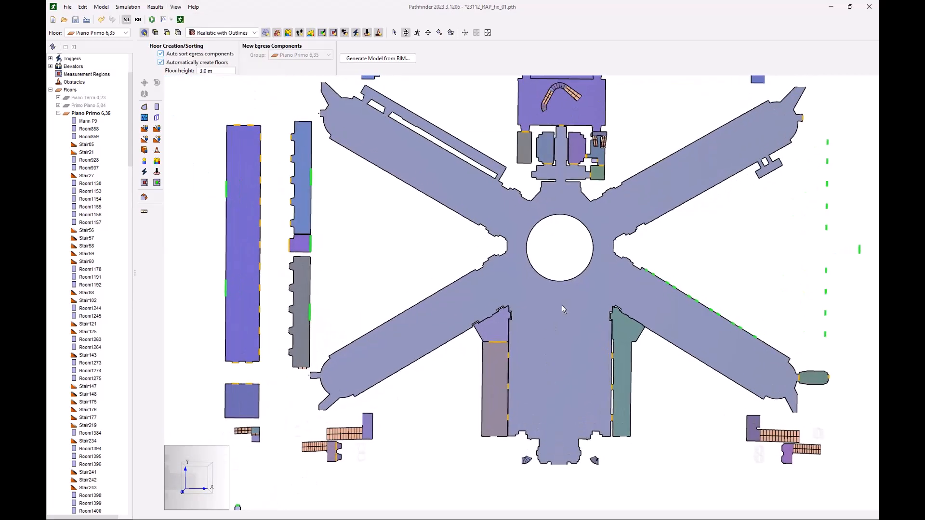
{"action": "scroll", "coordinate": [375, 174], "scroll_direction": "down", "scroll_amount": 1}
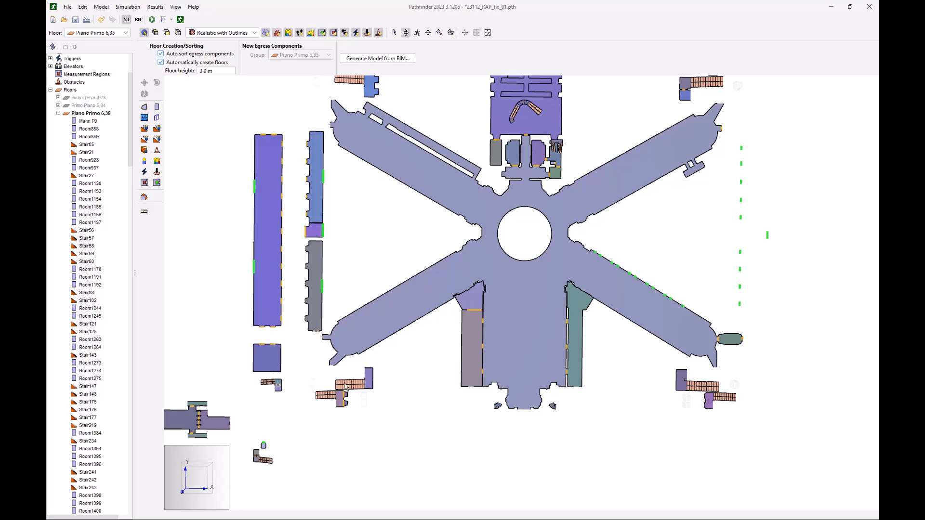
{"action": "scroll", "coordinate": [345, 385], "scroll_direction": "up", "scroll_amount": 3}
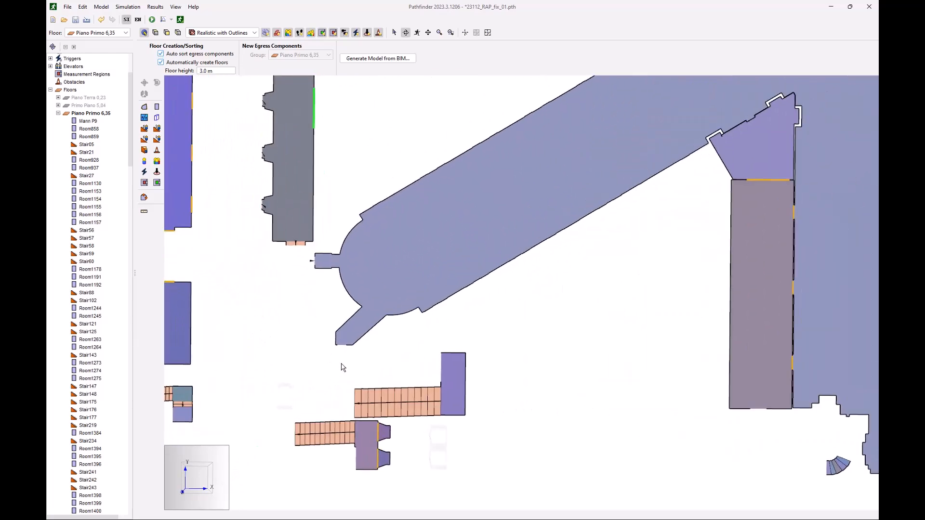
{"action": "scroll", "coordinate": [342, 368], "scroll_direction": "up", "scroll_amount": 2}
{"action": "scroll", "coordinate": [341, 368], "scroll_direction": "down", "scroll_amount": 2}
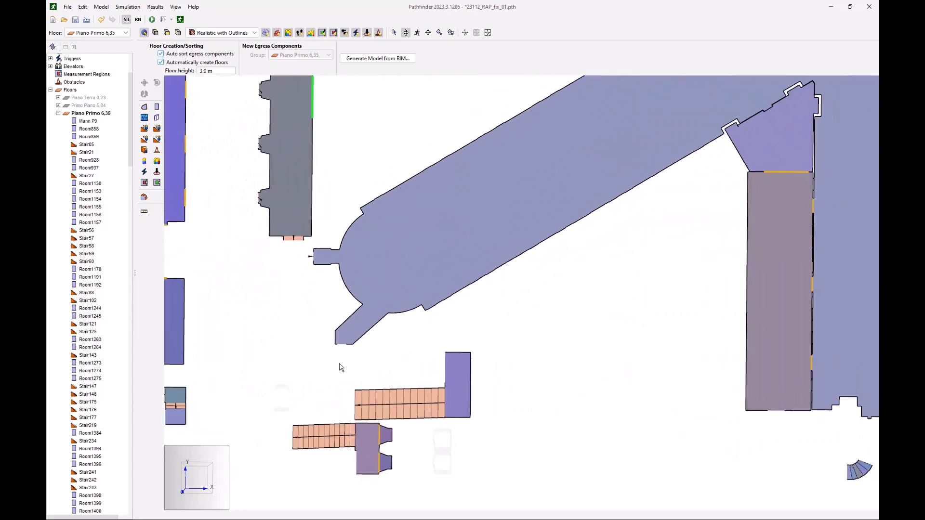
{"action": "scroll", "coordinate": [340, 367], "scroll_direction": "down", "scroll_amount": 4}
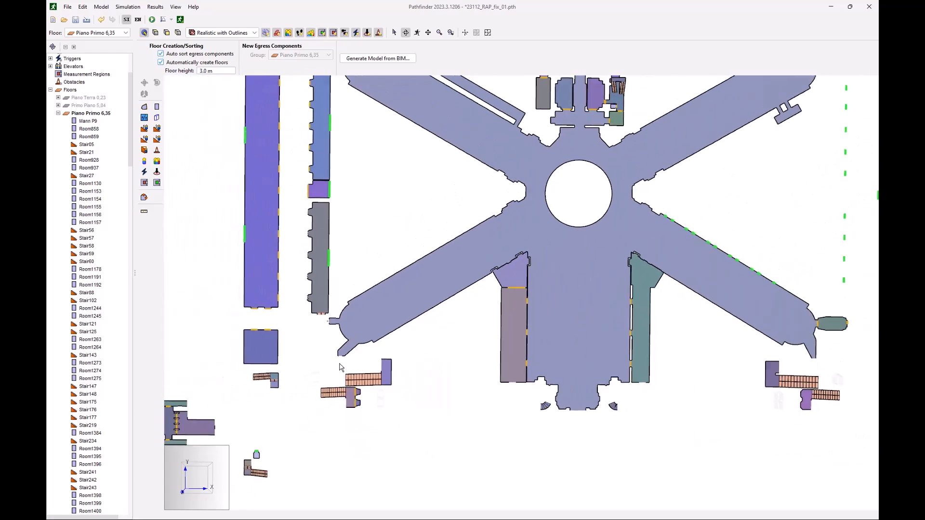
{"action": "scroll", "coordinate": [341, 368], "scroll_direction": "down", "scroll_amount": 1}
{"action": "scroll", "coordinate": [646, 395], "scroll_direction": "down", "scroll_amount": 1}
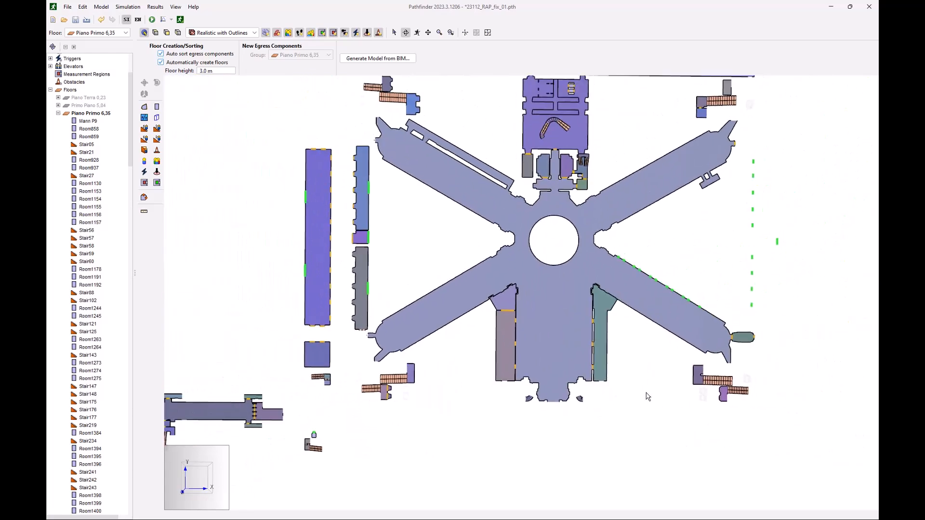
{"action": "scroll", "coordinate": [648, 396], "scroll_direction": "down", "scroll_amount": 1}
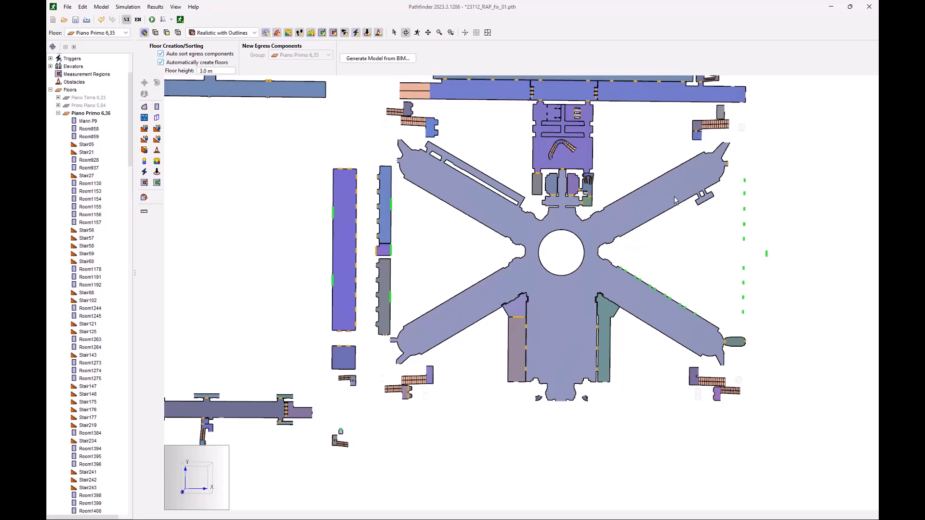
Filter the floor to display only the star-shaped room, Room710.
{"action": "left_click", "coordinate": [611, 222]}
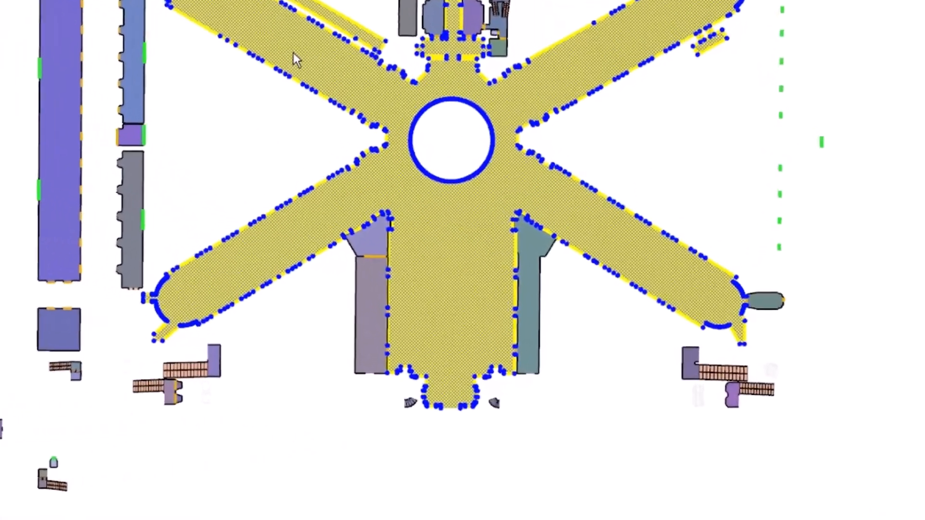
{"action": "right_click", "coordinate": [477, 212]}
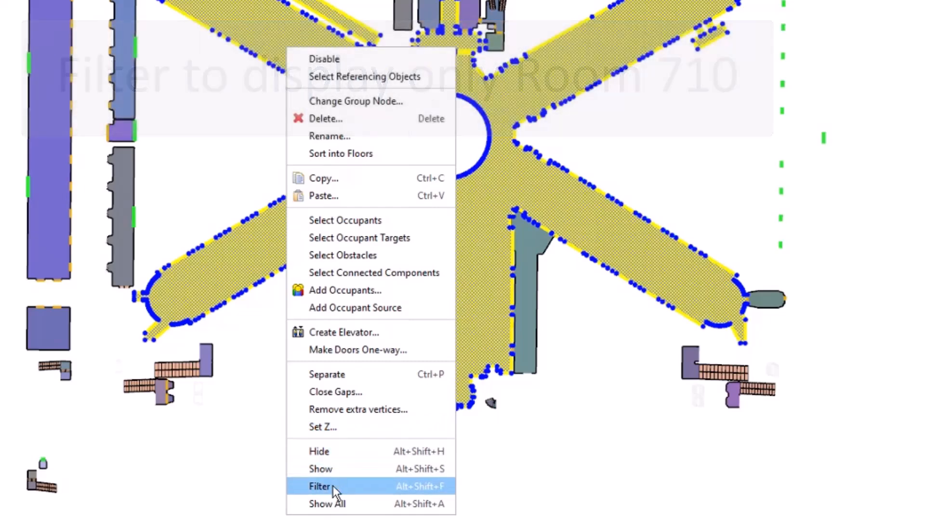
{"action": "left_click", "coordinate": [334, 486]}
{"action": "left_click", "coordinate": [128, 169]}
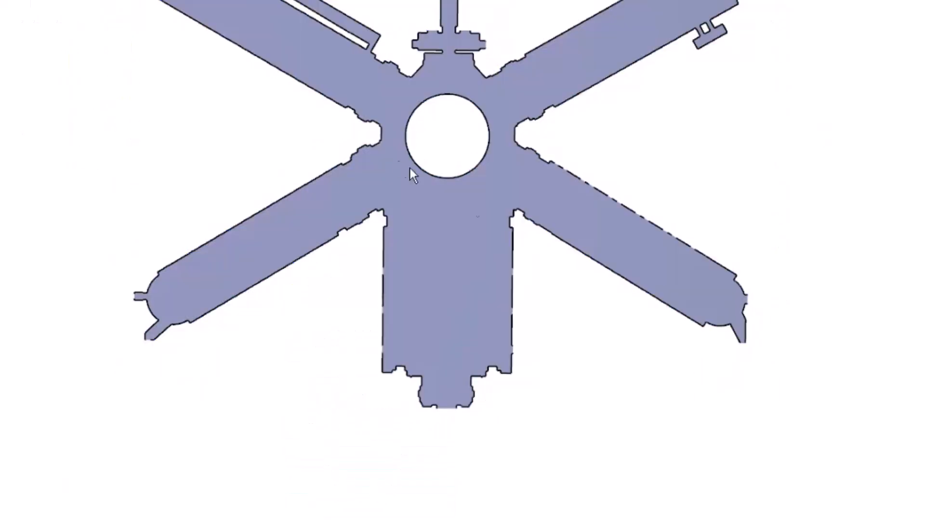
{"action": "scroll", "coordinate": [716, 264], "scroll_direction": "up", "scroll_amount": 3}
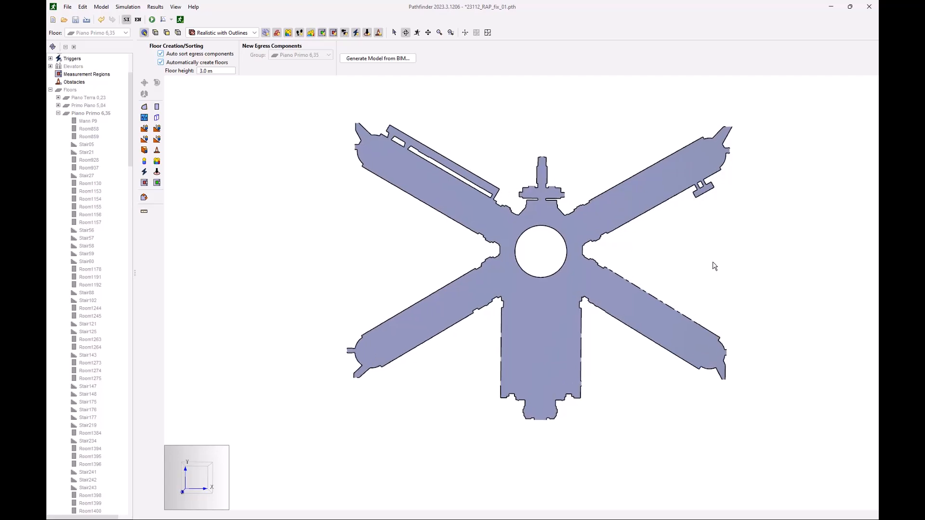
{"action": "scroll", "coordinate": [672, 280], "scroll_direction": "up", "scroll_amount": 1}
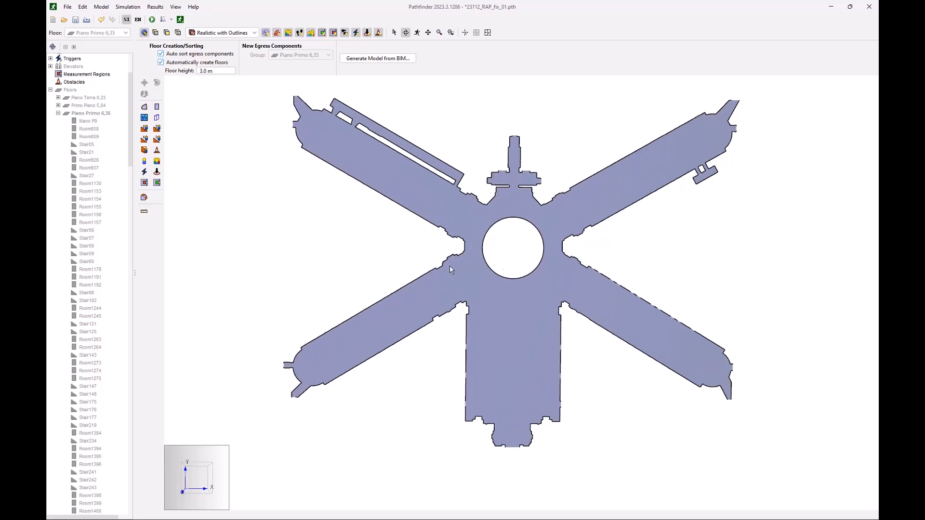
{"action": "scroll", "coordinate": [364, 261], "scroll_direction": "up", "scroll_amount": 1}
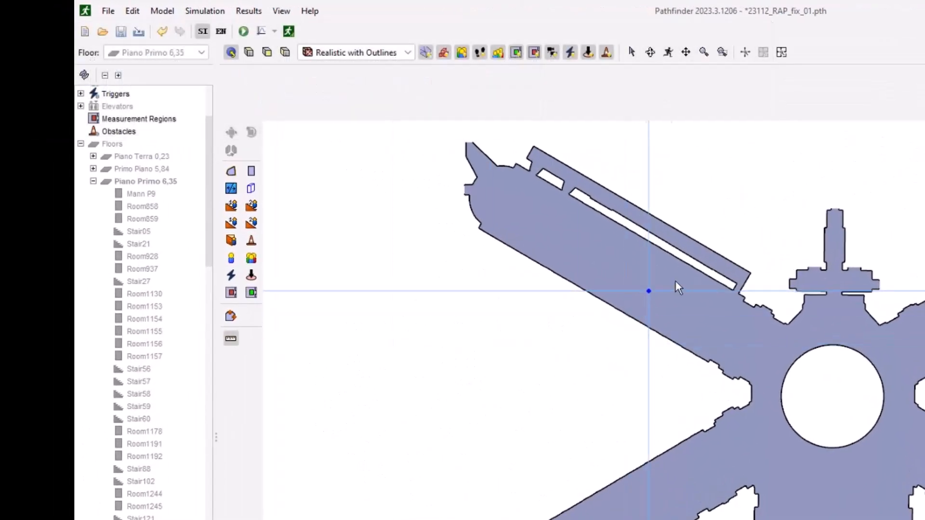
{"action": "left_click", "coordinate": [663, 292]}
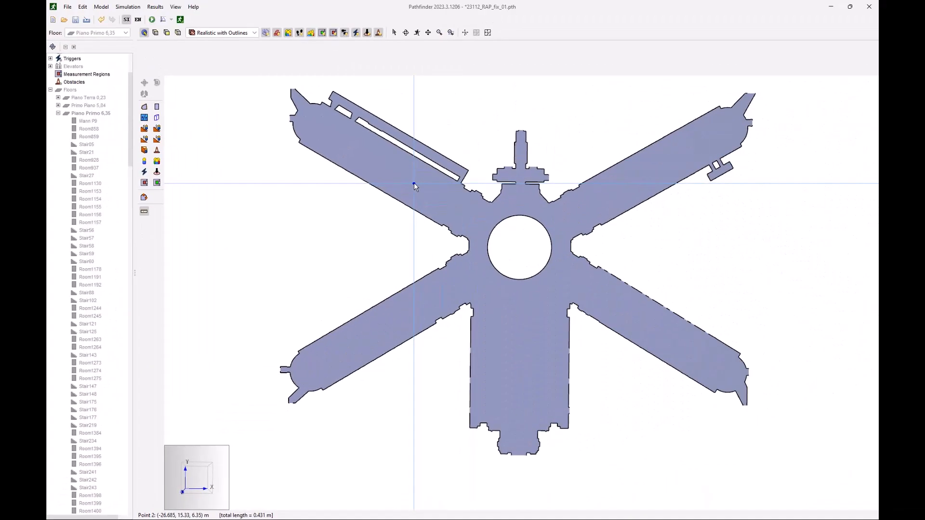
{"action": "key", "text": "Escape"}
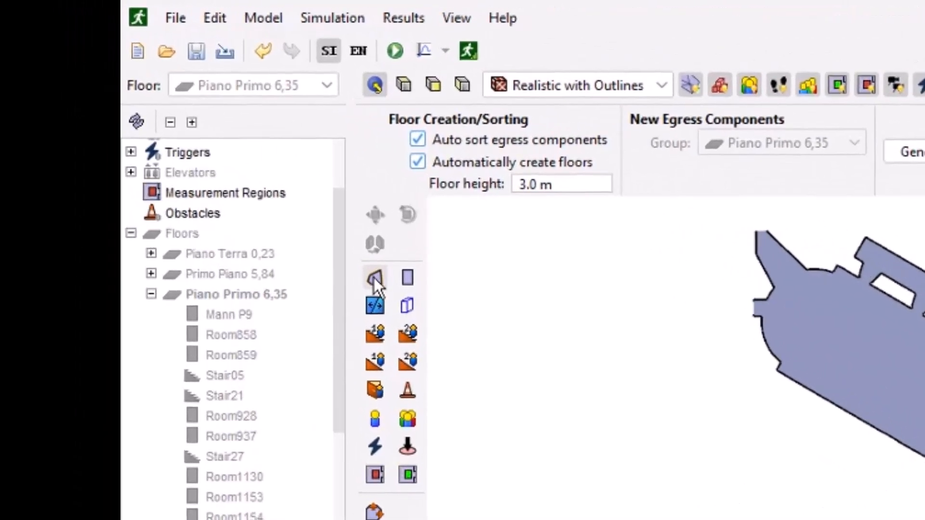
Set the Z plane for new polygonal rooms to 7.35 m.
{"action": "left_click", "coordinate": [144, 107]}
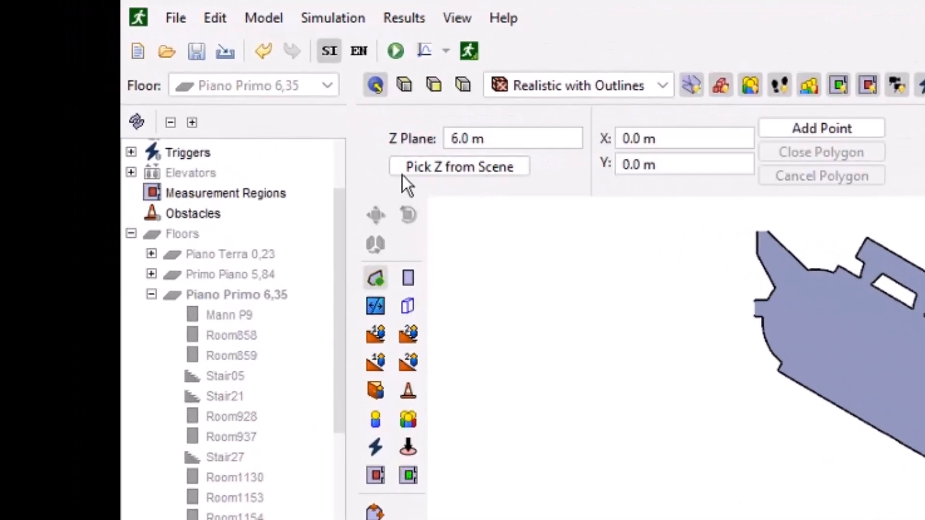
{"action": "left_click_drag", "start_coordinate": [514, 134], "coordinate": [438, 134]}
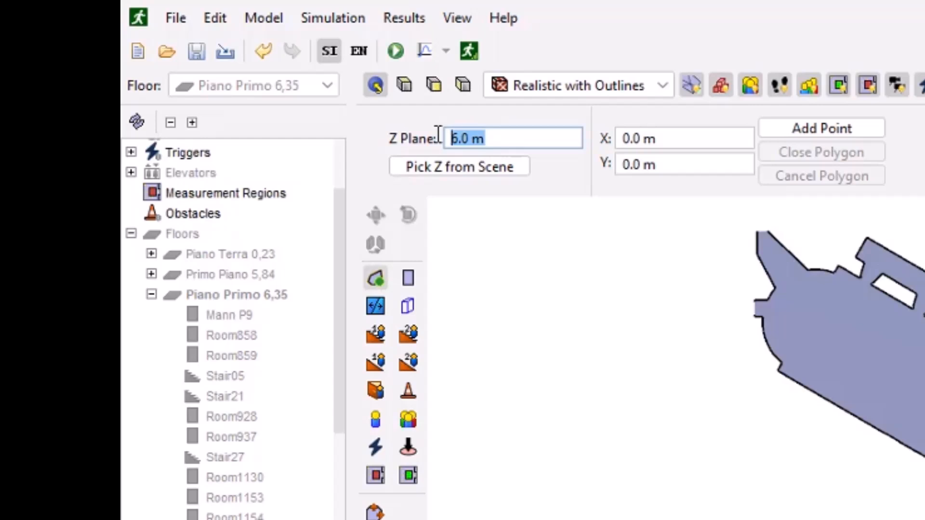
{"action": "type", "text": "7"}
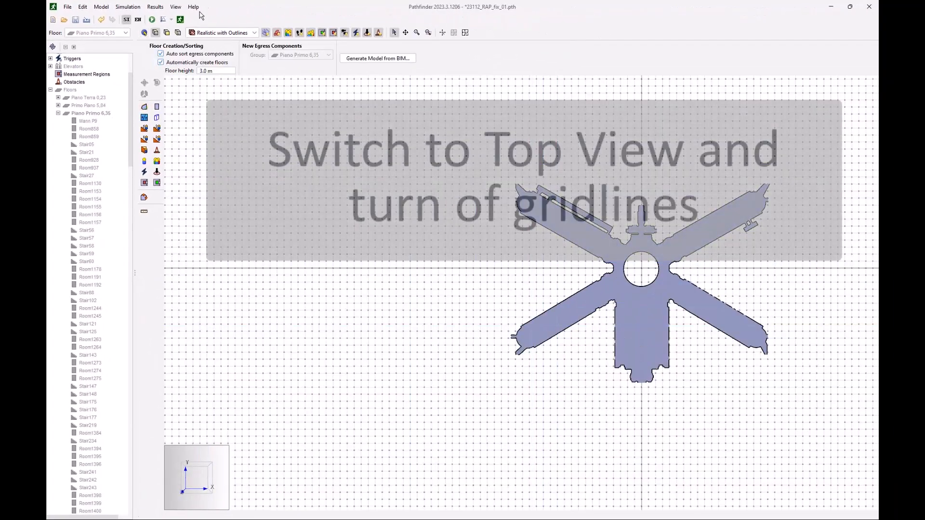
Switch to the top view and hide the snap grid.
{"action": "left_click", "coordinate": [180, 7]}
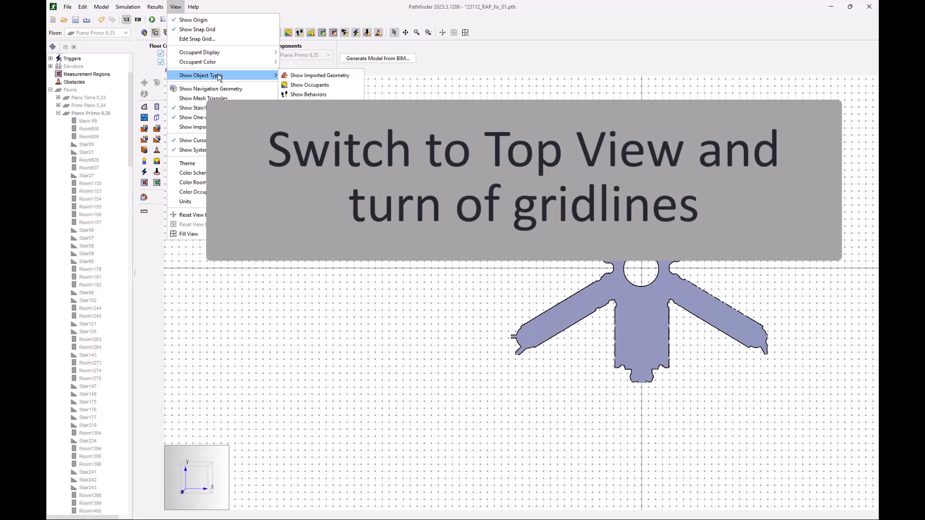
{"action": "left_click", "coordinate": [212, 29]}
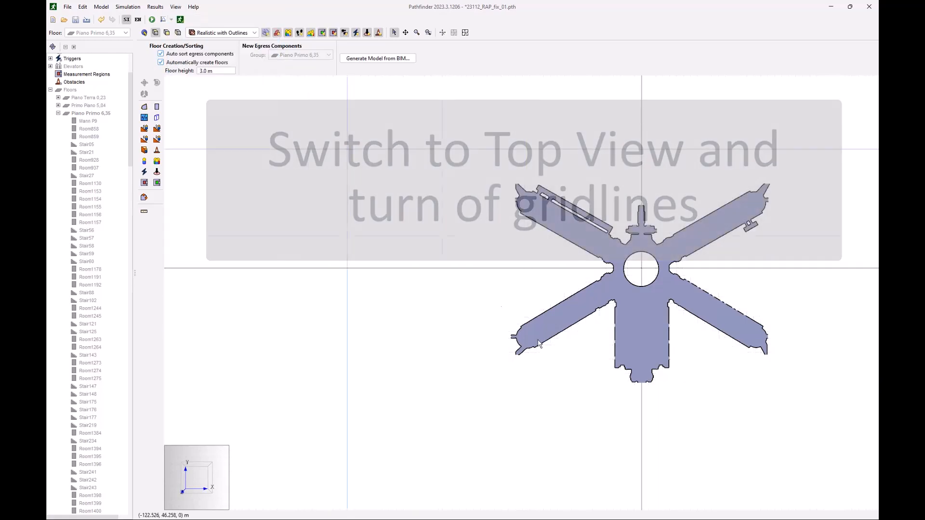
Start a new polygonal room at the tip of the southwest wing's diagonal stub and trace its bottom and southeast edges.
{"action": "scroll", "coordinate": [550, 366], "scroll_direction": "up", "scroll_amount": 2}
{"action": "scroll", "coordinate": [524, 353], "scroll_direction": "up", "scroll_amount": 5}
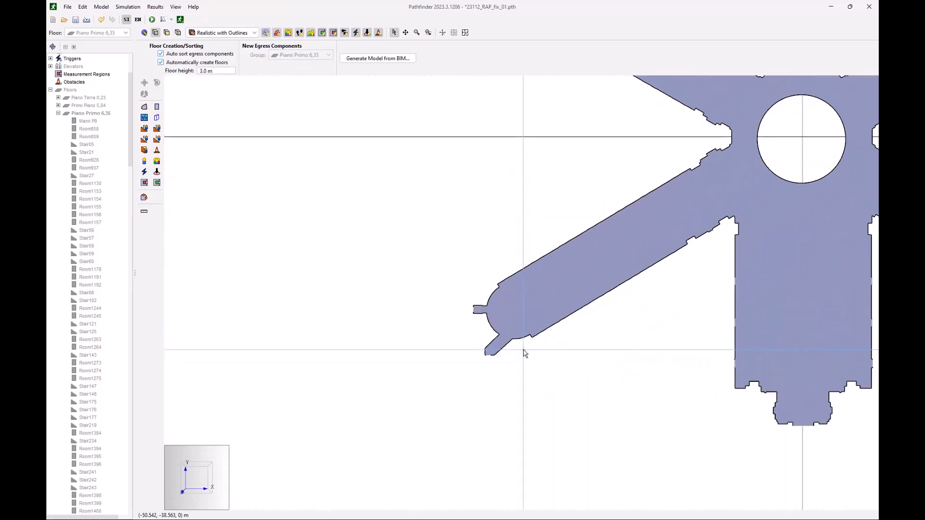
{"action": "scroll", "coordinate": [512, 372], "scroll_direction": "up", "scroll_amount": 5}
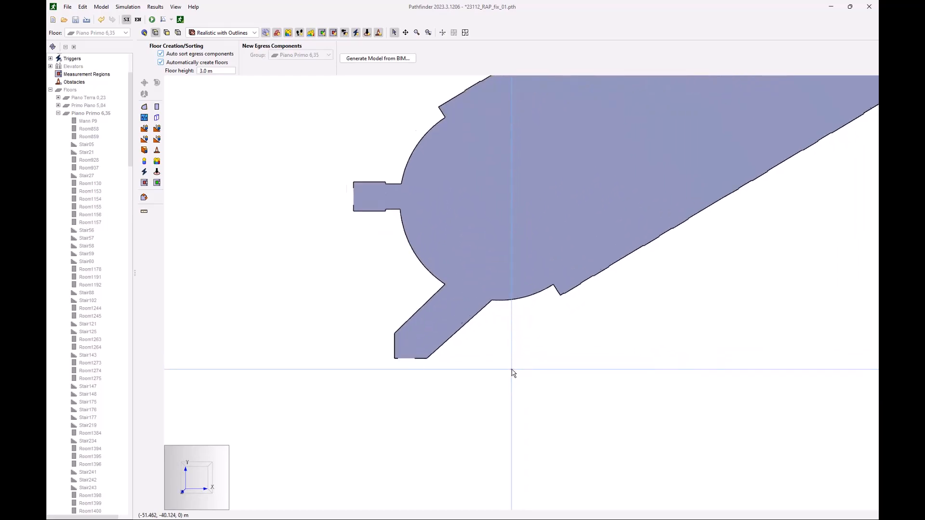
{"action": "scroll", "coordinate": [512, 370], "scroll_direction": "up", "scroll_amount": 1}
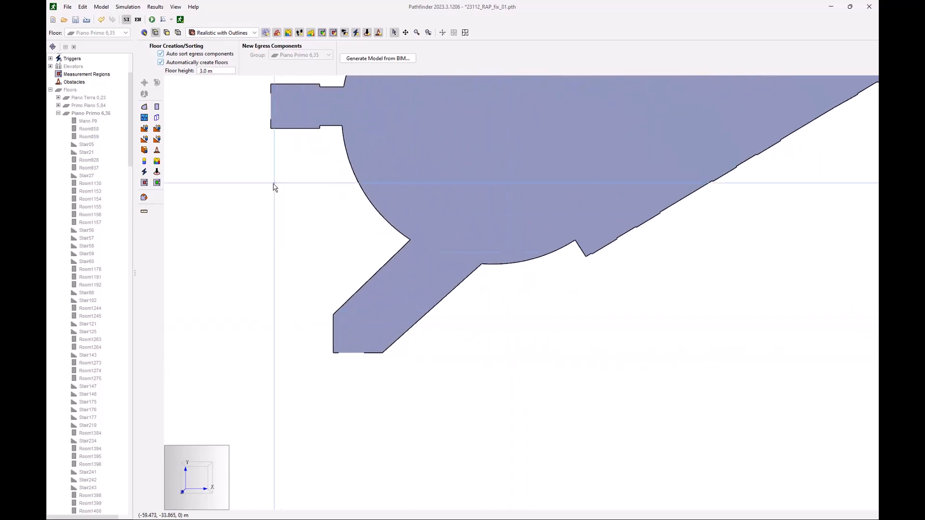
{"action": "left_click", "coordinate": [145, 108]}
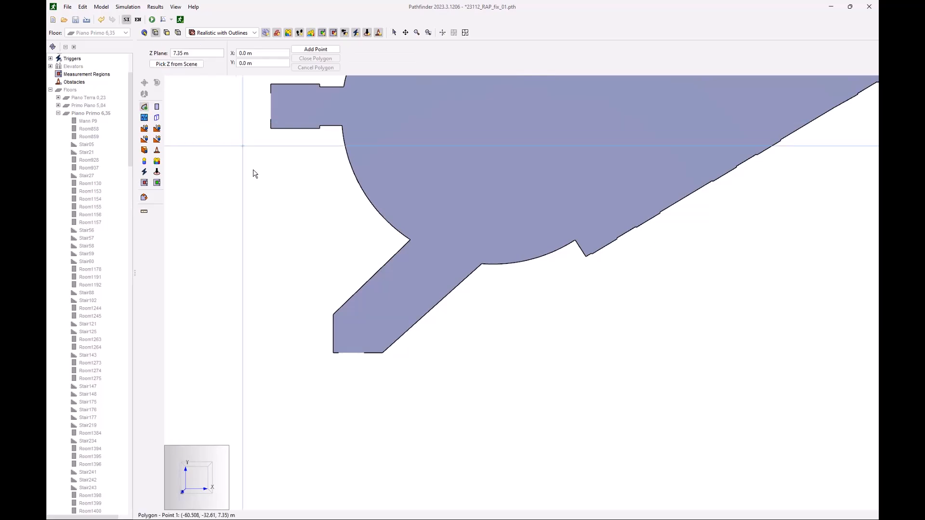
{"action": "left_click", "coordinate": [333, 353]}
{"action": "left_click", "coordinate": [383, 353]}
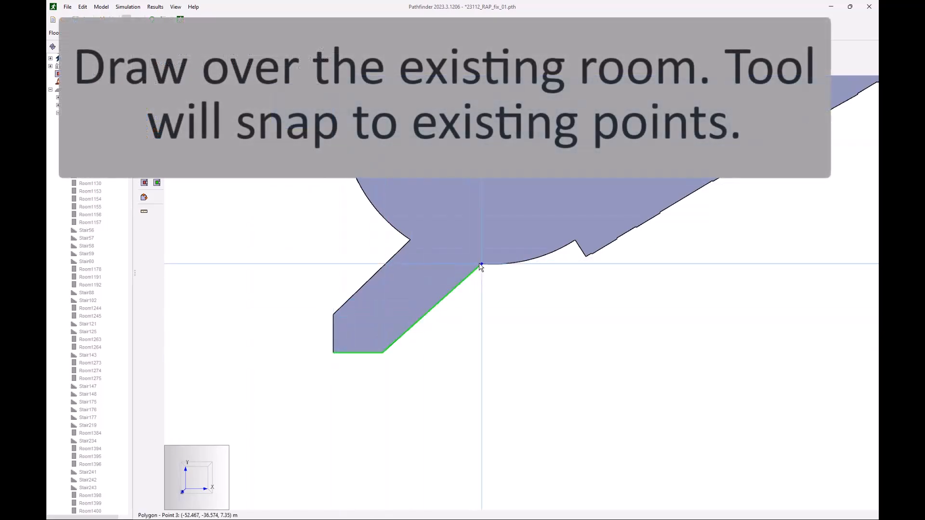
{"action": "left_click", "coordinate": [481, 264]}
Trace the curved wall from the diagonal stub to the notch at the start of the wing's southeast wall.
{"action": "left_click", "coordinate": [520, 263]}
{"action": "left_click", "coordinate": [536, 259]}
{"action": "left_click", "coordinate": [549, 254]}
{"action": "left_click", "coordinate": [562, 249]}
{"action": "left_click", "coordinate": [575, 241]}
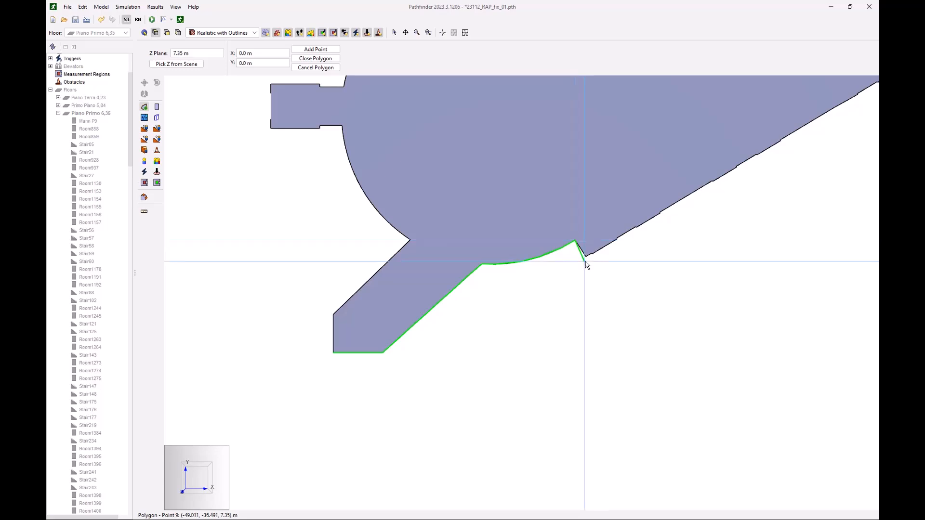
{"action": "left_click", "coordinate": [586, 257]}
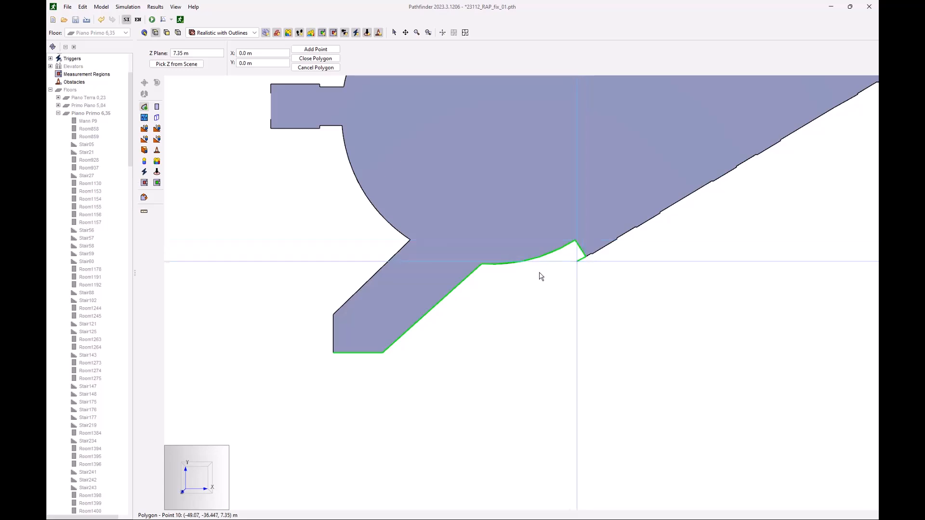
Trace the first small jogs of the wing's southeast wall, snapping the polygon points to the existing corners.
{"action": "scroll", "coordinate": [514, 317], "scroll_direction": "down", "scroll_amount": 4}
{"action": "scroll", "coordinate": [466, 370], "scroll_direction": "down", "scroll_amount": 4}
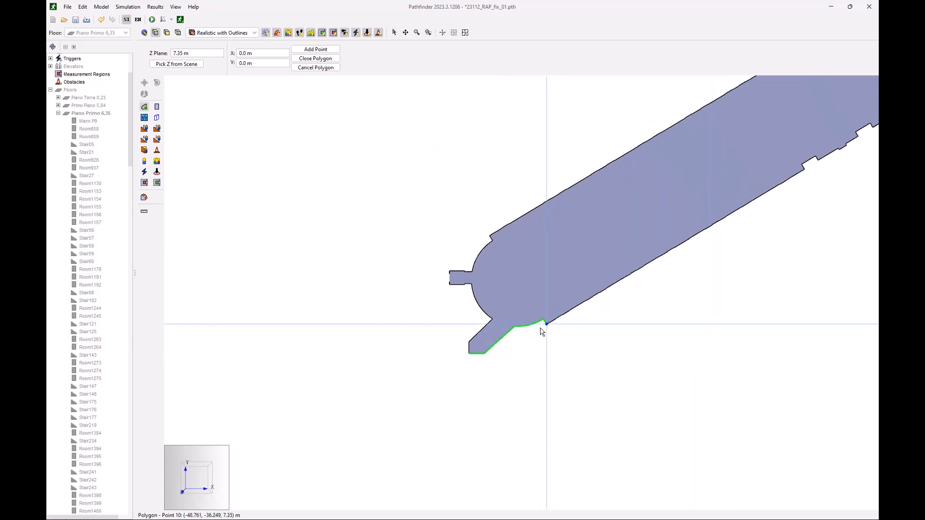
{"action": "scroll", "coordinate": [555, 333], "scroll_direction": "up", "scroll_amount": 3}
{"action": "scroll", "coordinate": [555, 333], "scroll_direction": "up", "scroll_amount": 5}
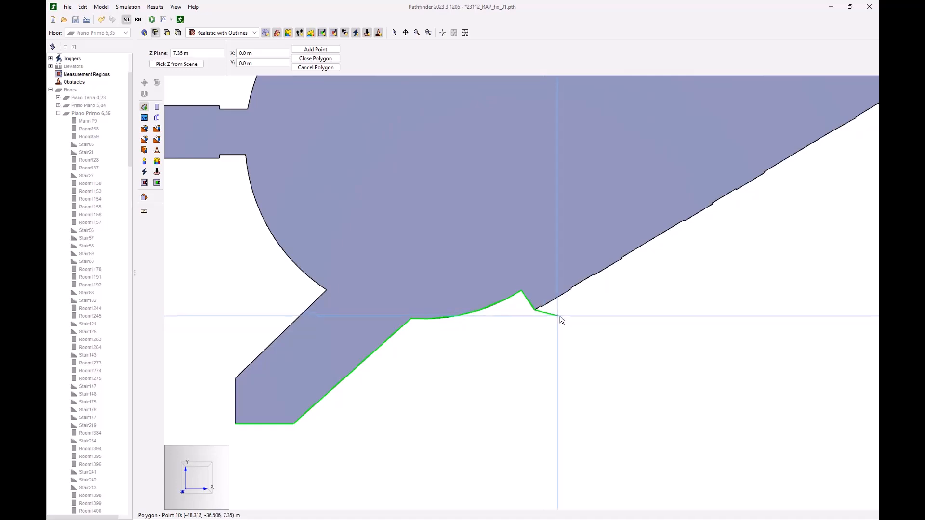
{"action": "scroll", "coordinate": [585, 301], "scroll_direction": "up", "scroll_amount": 5}
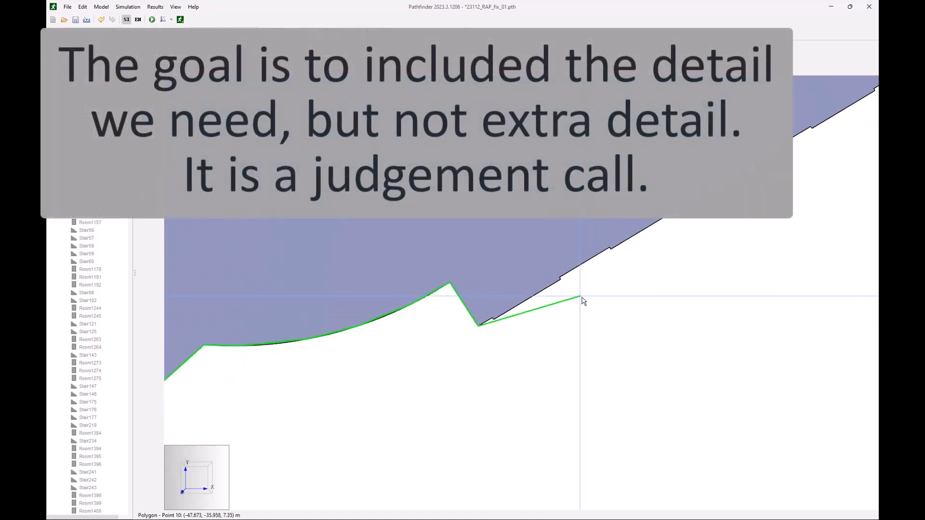
{"action": "left_click", "coordinate": [492, 319]}
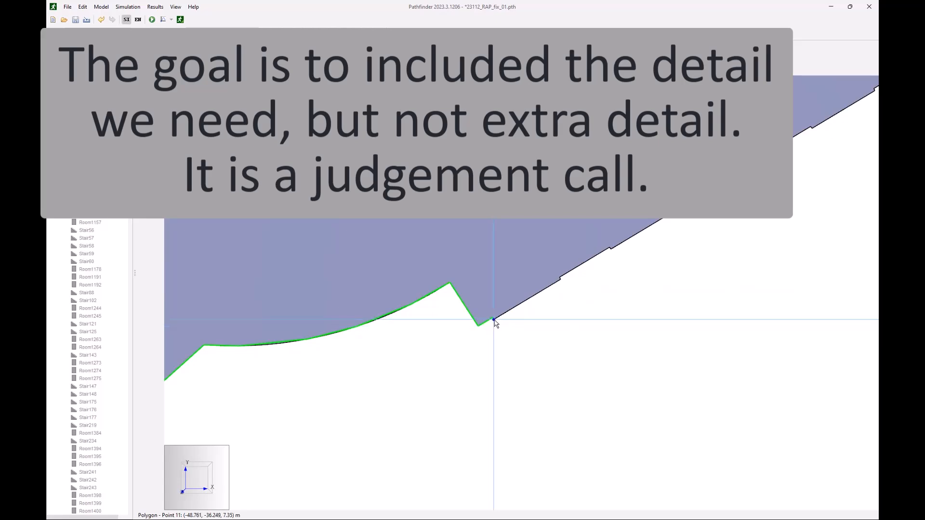
{"action": "left_click", "coordinate": [560, 279]}
{"action": "left_click", "coordinate": [561, 277]}
{"action": "left_click", "coordinate": [609, 248]}
{"action": "left_click", "coordinate": [611, 249]}
{"action": "left_click", "coordinate": [674, 212]}
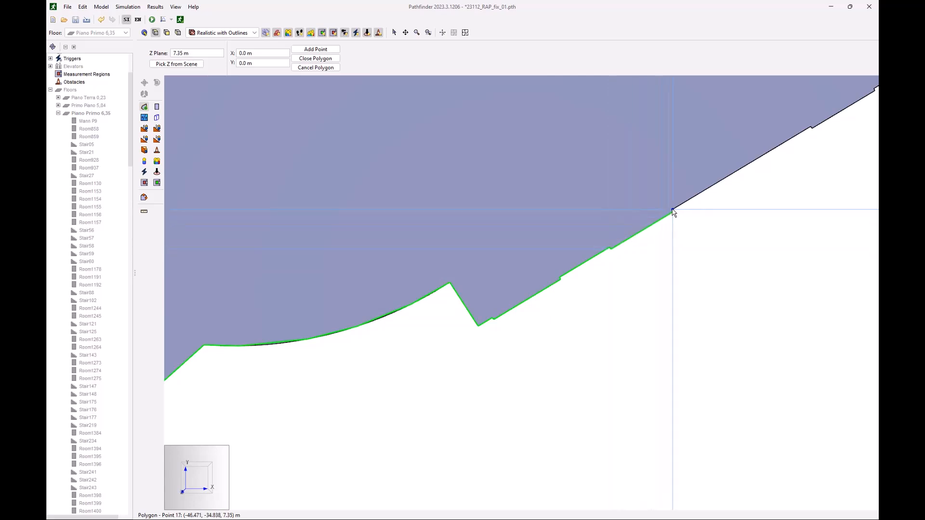
Continue the polygon northeast along the jogs of the wing's southeast wall toward the central hall.
{"action": "left_click", "coordinate": [811, 127]}
{"action": "left_click", "coordinate": [812, 129]}
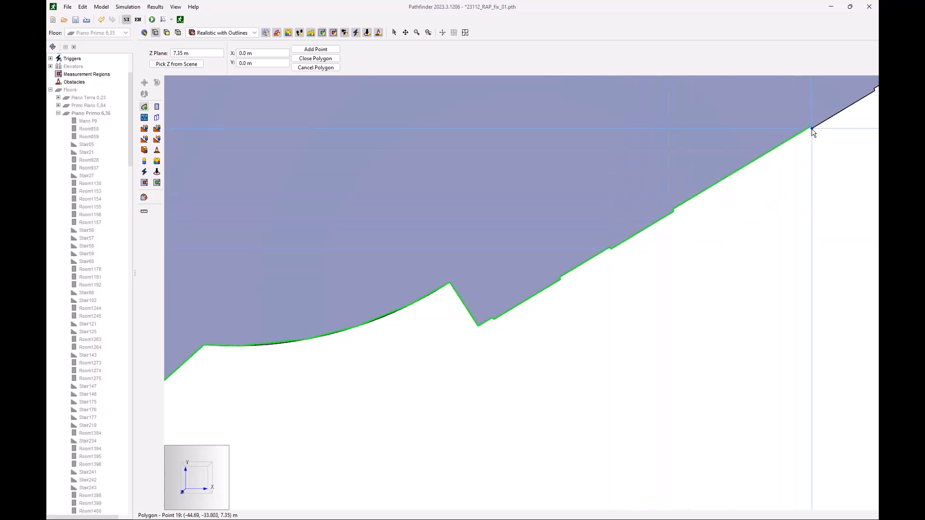
{"action": "left_click", "coordinate": [812, 128]}
{"action": "middle_click_drag", "start_coordinate": [808, 137], "coordinate": [471, 364]}
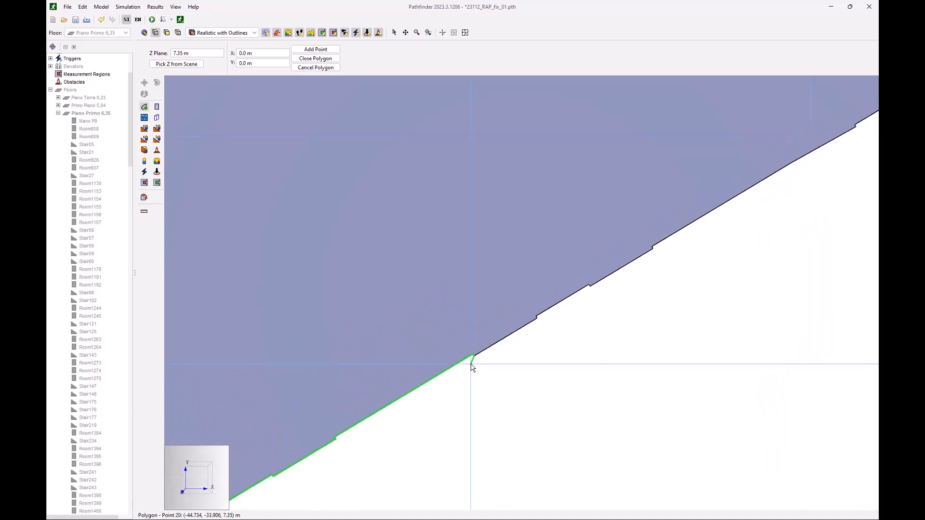
{"action": "left_click", "coordinate": [537, 319]}
{"action": "left_click", "coordinate": [537, 316]}
{"action": "left_click", "coordinate": [590, 285]}
{"action": "left_click", "coordinate": [595, 285]}
{"action": "left_click", "coordinate": [653, 249]}
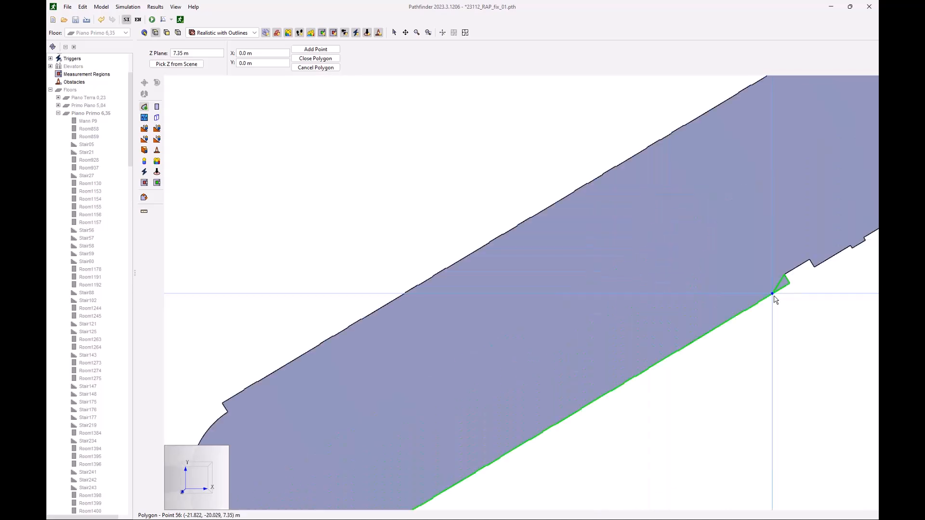
Cut the outline across the wing to the notch corner on its northwest wall and begin following that wall.
{"action": "scroll", "coordinate": [774, 294], "scroll_direction": "down", "scroll_amount": 2}
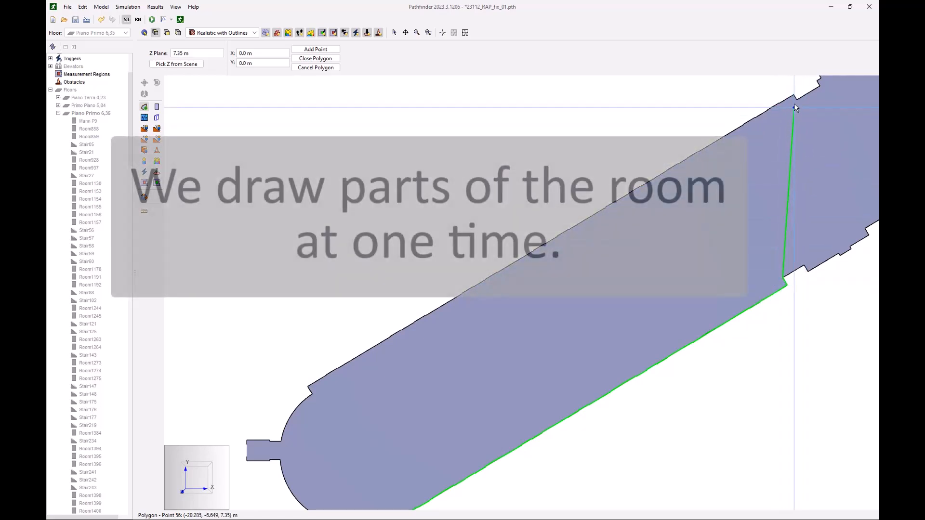
{"action": "left_click", "coordinate": [793, 94]}
{"action": "scroll", "coordinate": [778, 102], "scroll_direction": "up", "scroll_amount": 4}
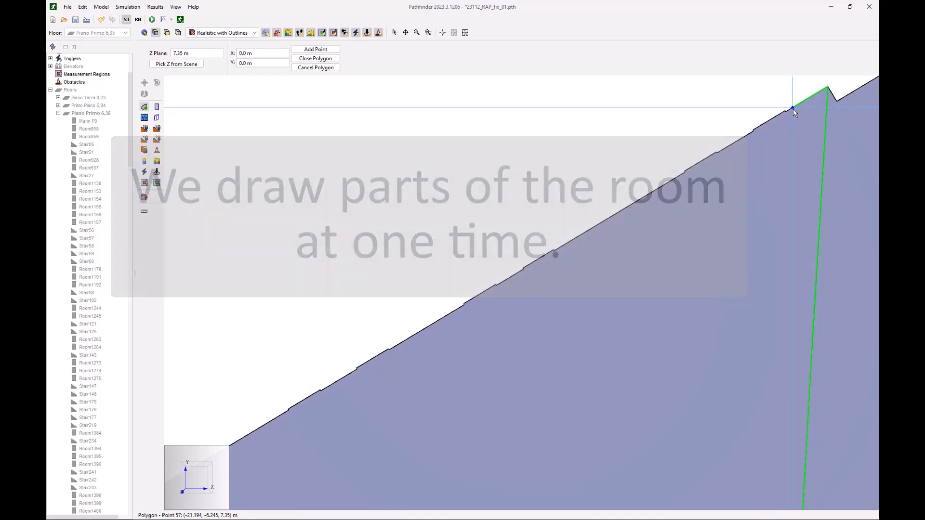
{"action": "left_click", "coordinate": [786, 110]}
{"action": "scroll", "coordinate": [786, 111], "scroll_direction": "up", "scroll_amount": 3}
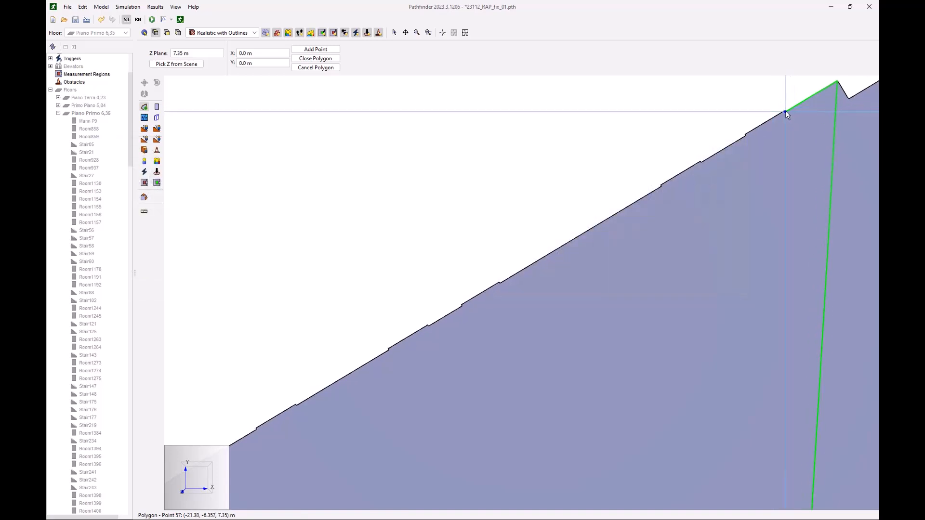
Trace the jogs of the wing's northwest wall southwestward toward the rounded end.
{"action": "left_click", "coordinate": [787, 110]}
{"action": "left_click", "coordinate": [728, 146]}
{"action": "left_click", "coordinate": [727, 147]}
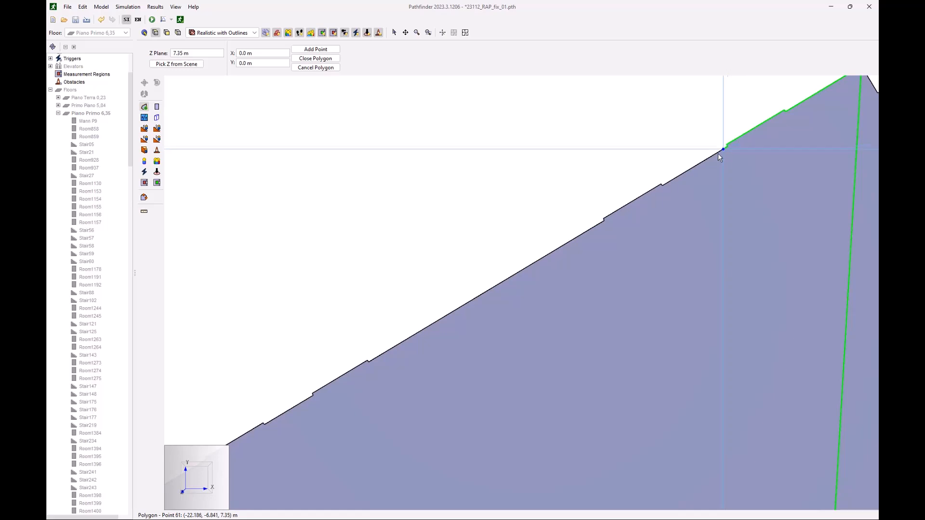
{"action": "left_click", "coordinate": [663, 185]}
{"action": "left_click", "coordinate": [604, 219]}
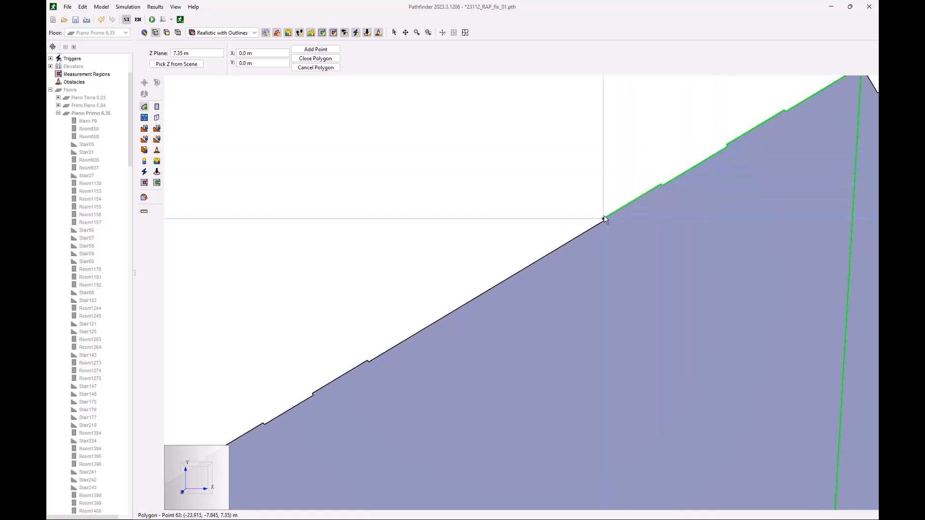
{"action": "left_click", "coordinate": [369, 362]}
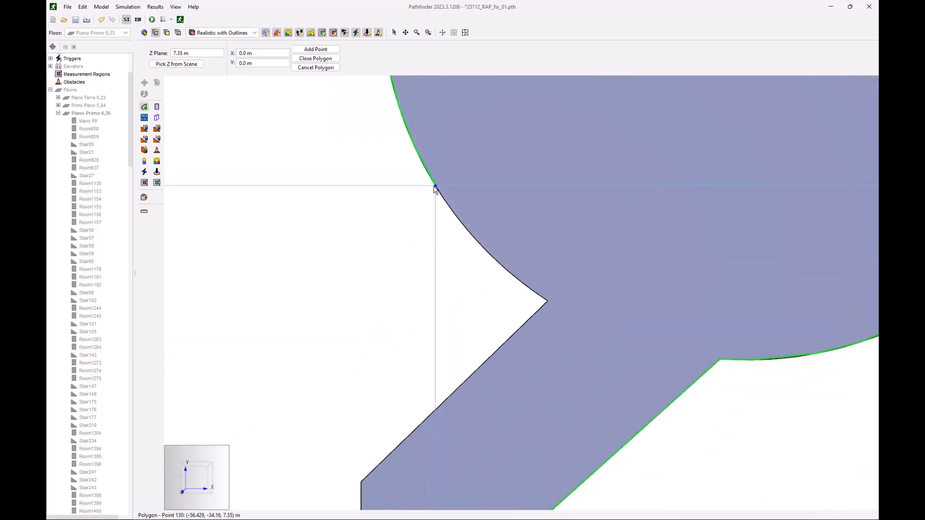
Trace the remaining rounded end wall and the diagonal stub's northwest edge, and close the polygon to create the room.
{"action": "left_click", "coordinate": [435, 186]}
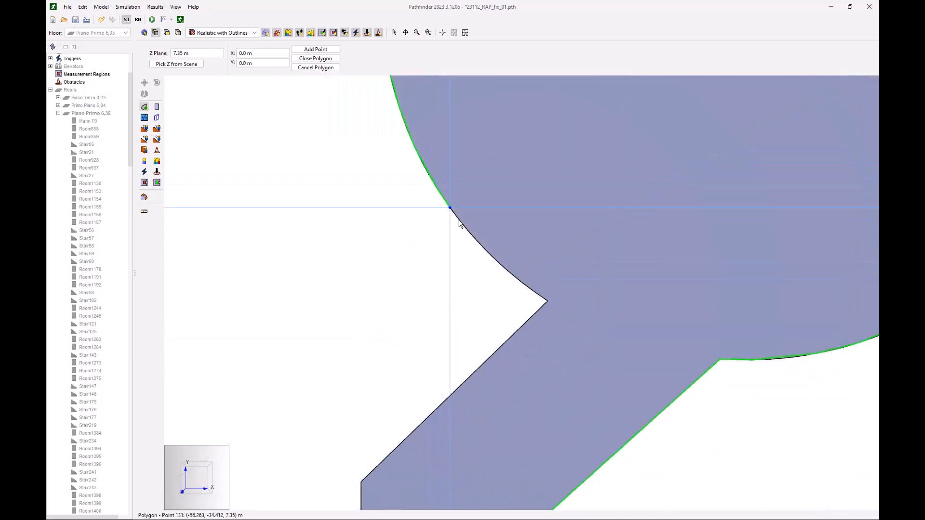
{"action": "left_click", "coordinate": [473, 236]}
{"action": "left_click", "coordinate": [514, 279]}
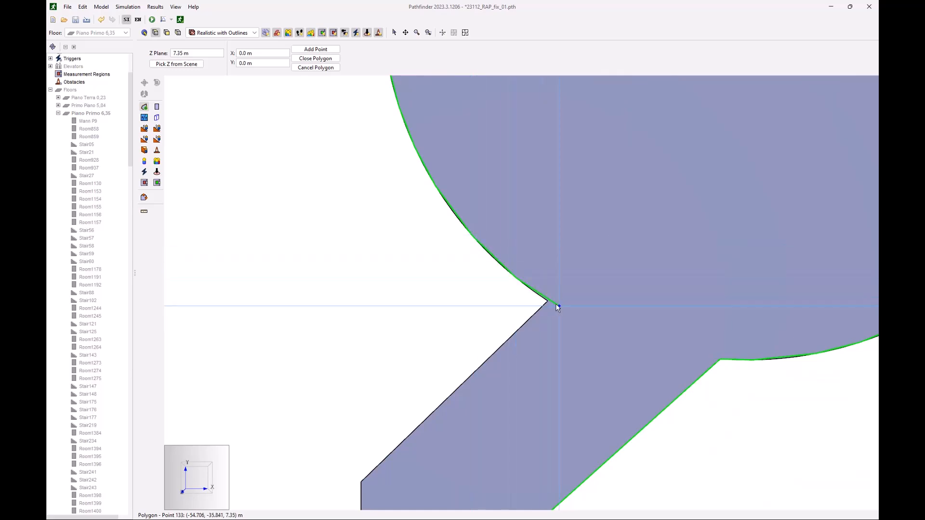
{"action": "left_click", "coordinate": [548, 301]}
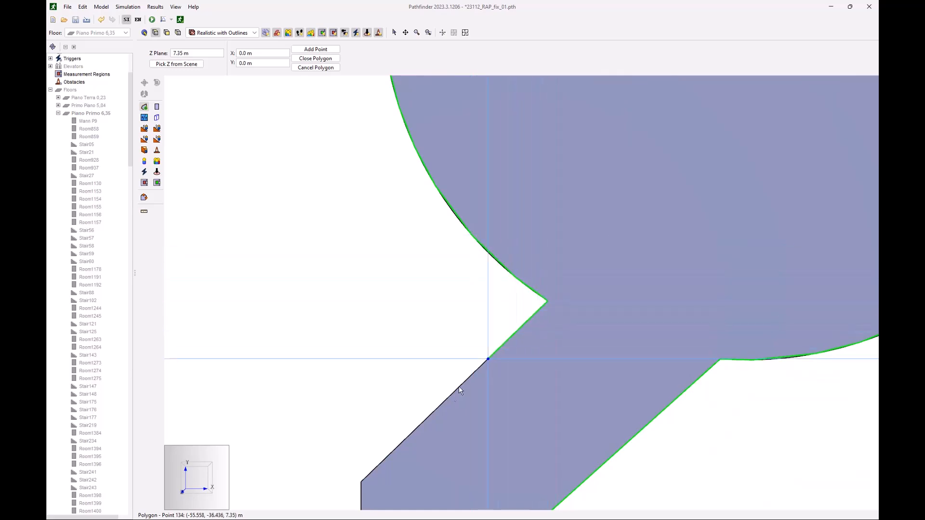
{"action": "left_click", "coordinate": [362, 481]}
{"action": "middle_click_drag", "start_coordinate": [405, 331], "coordinate": [419, 188]}
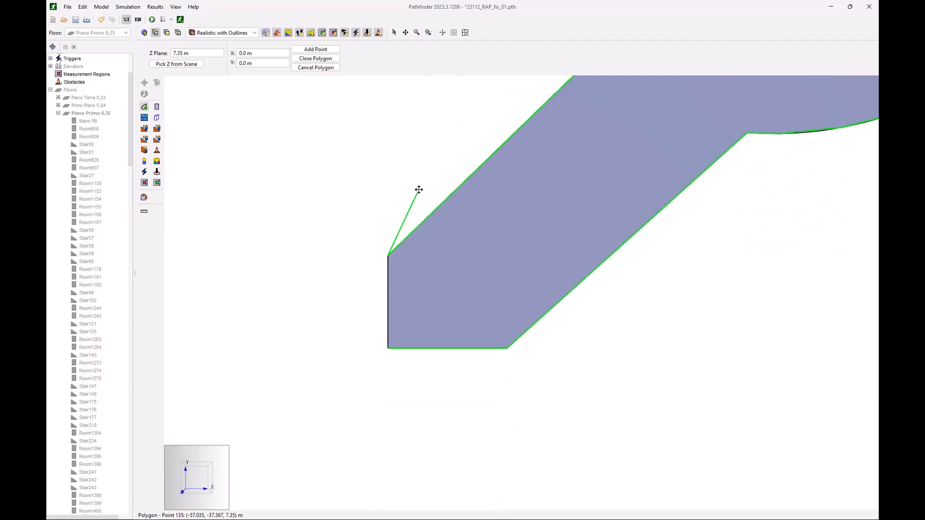
{"action": "left_click", "coordinate": [439, 298]}
{"action": "key", "text": "Escape"}
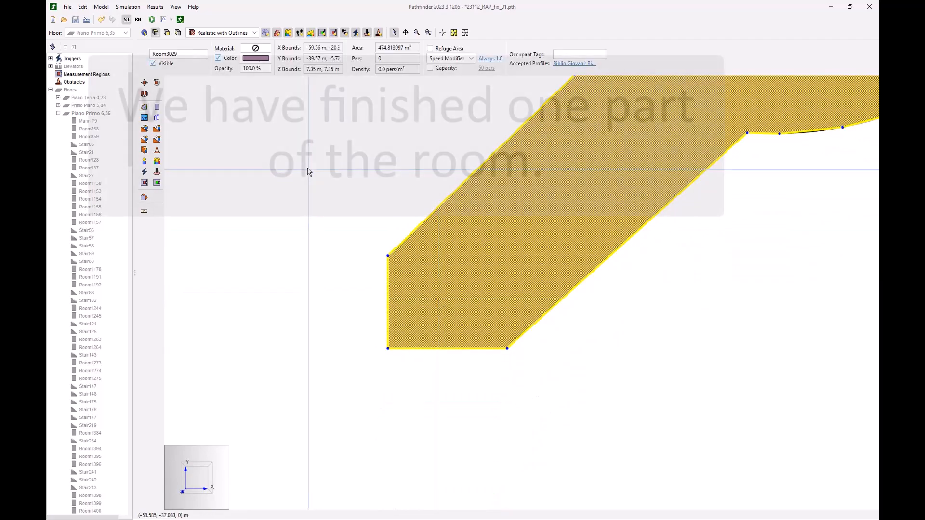
Deselect the new wing room and turn on the display of mesh triangles.
{"action": "left_click", "coordinate": [309, 171]}
{"action": "scroll", "coordinate": [334, 260], "scroll_direction": "up", "scroll_amount": 4}
{"action": "scroll", "coordinate": [313, 286], "scroll_direction": "down", "scroll_amount": 8}
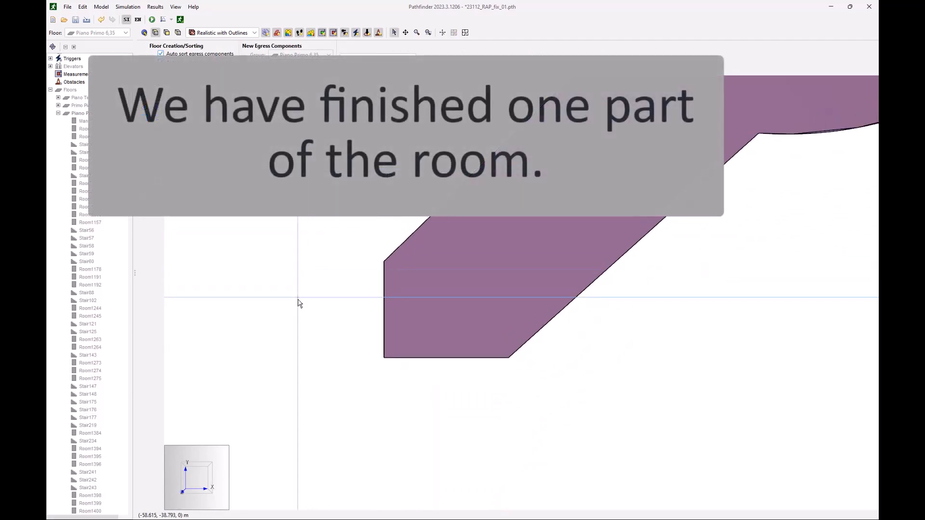
{"action": "scroll", "coordinate": [506, 456], "scroll_direction": "down", "scroll_amount": 4}
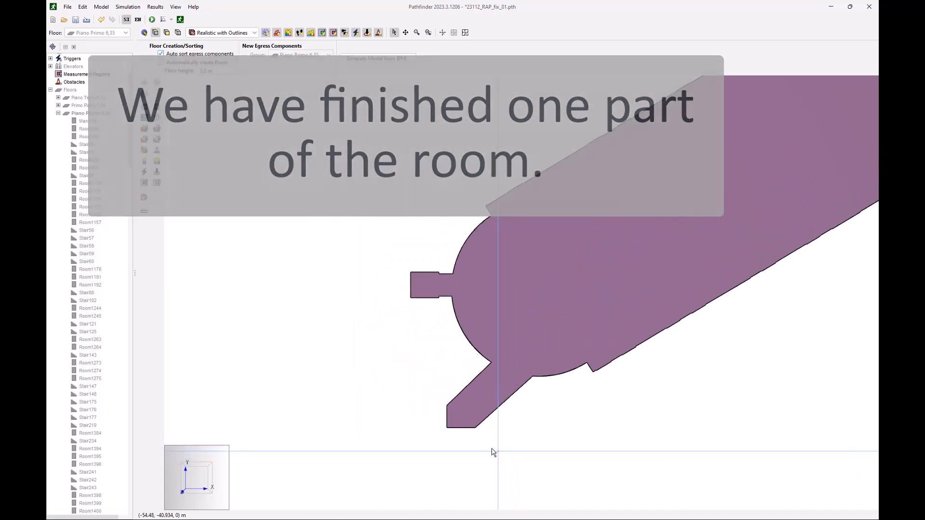
{"action": "scroll", "coordinate": [193, 294], "scroll_direction": "down", "scroll_amount": 3}
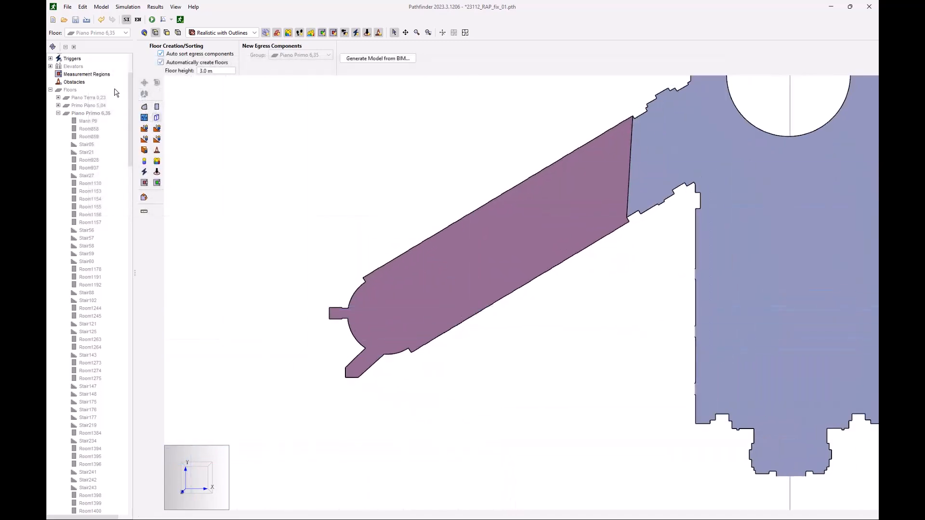
{"action": "left_click", "coordinate": [176, 6]}
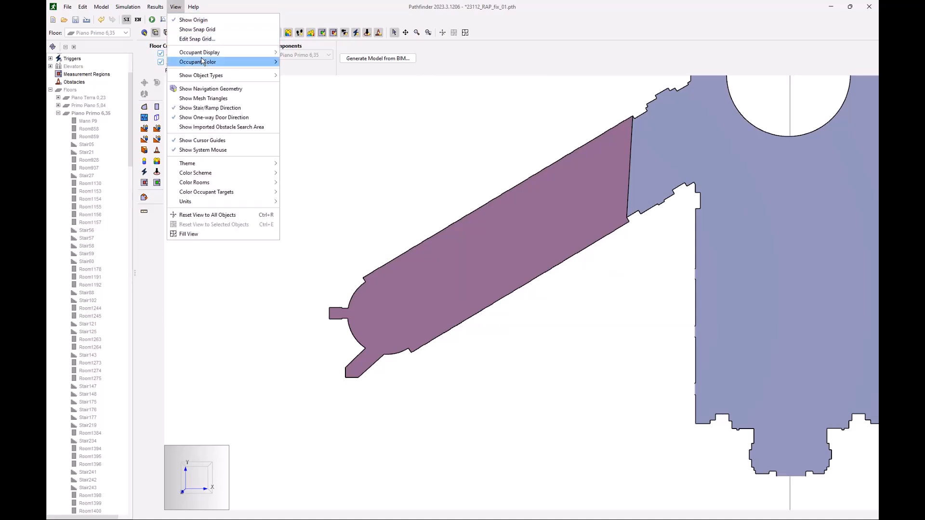
{"action": "left_click", "coordinate": [207, 98]}
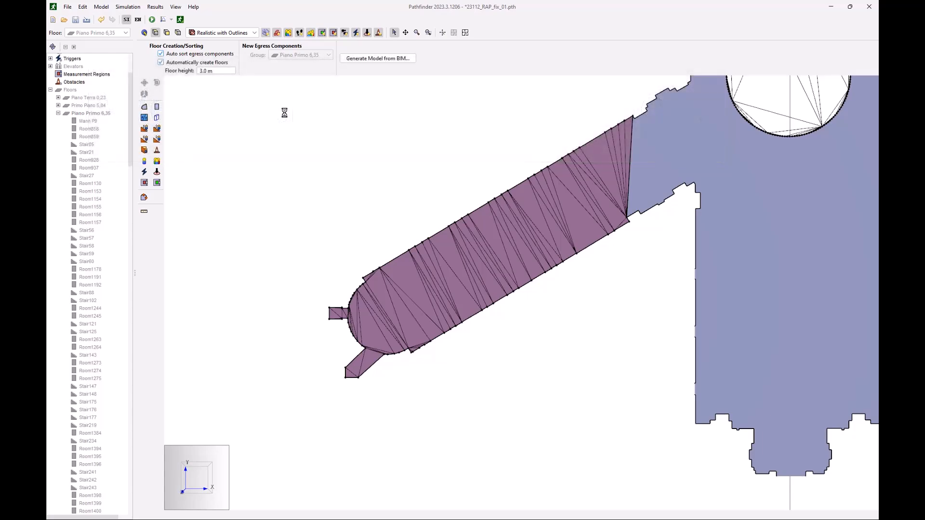
Draw the next polygonal room part between the finished wing and the central hall, following the stepped walls, and close the polygon.
{"action": "middle_click_drag", "start_coordinate": [667, 262], "coordinate": [536, 352]}
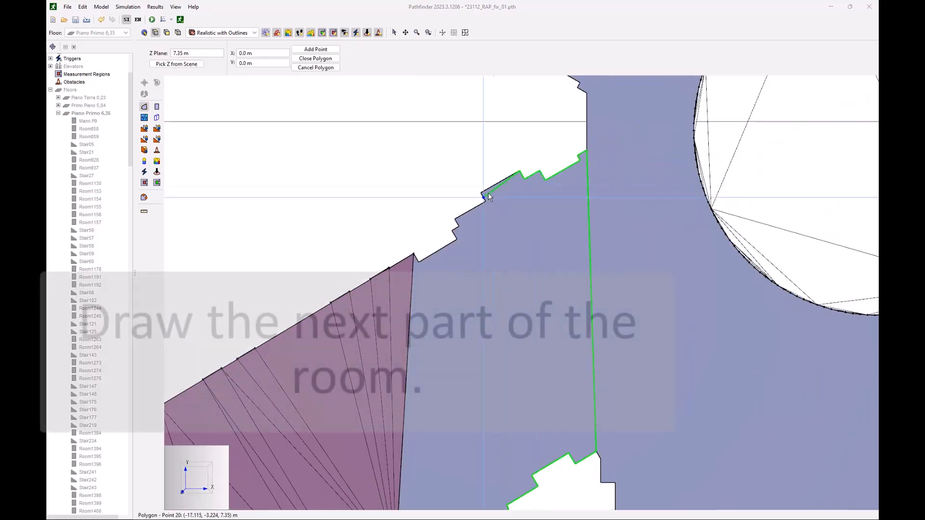
{"action": "left_click", "coordinate": [481, 193]}
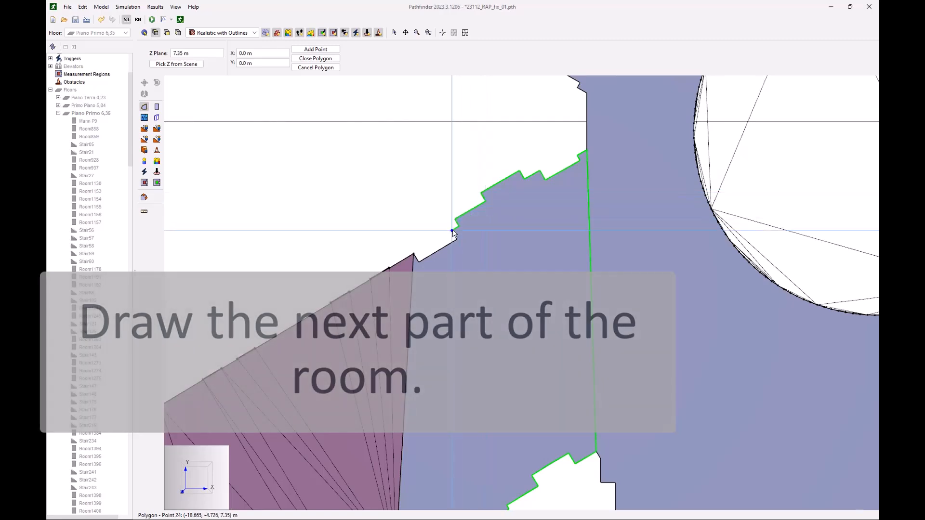
{"action": "left_click", "coordinate": [453, 232]}
{"action": "left_click", "coordinate": [458, 239]}
{"action": "left_click", "coordinate": [419, 261]}
{"action": "left_click", "coordinate": [413, 255]}
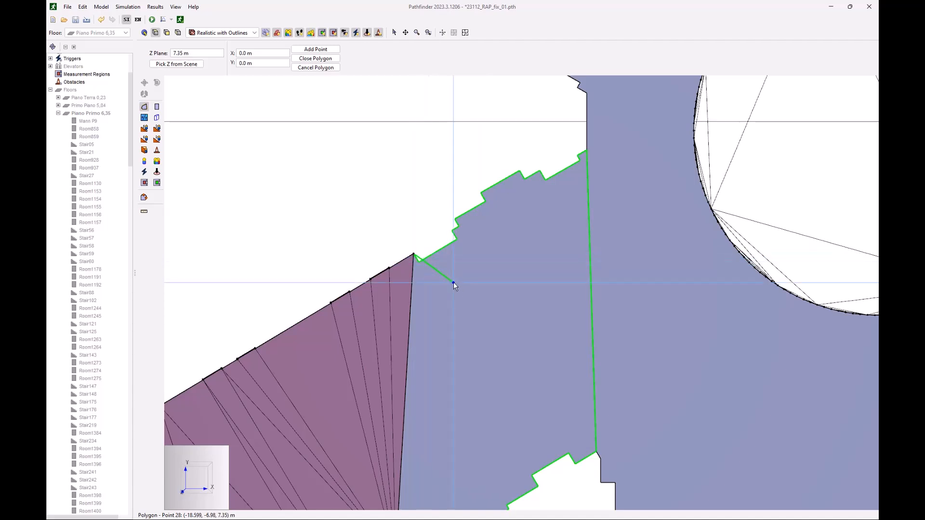
{"action": "right_click", "coordinate": [452, 282]}
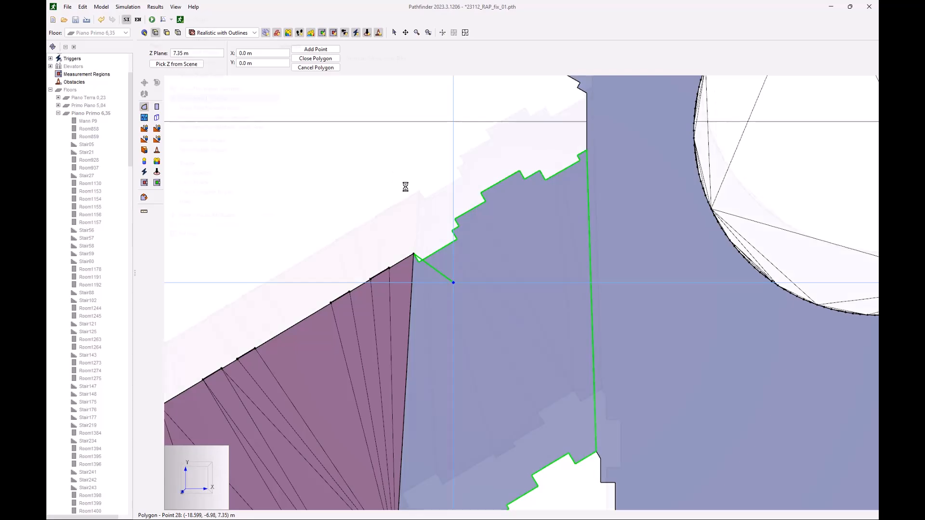
Close the polygon of the new room part beside the central hall and merge it with the adjoining southwest wing room.
{"action": "left_click", "coordinate": [495, 256]}
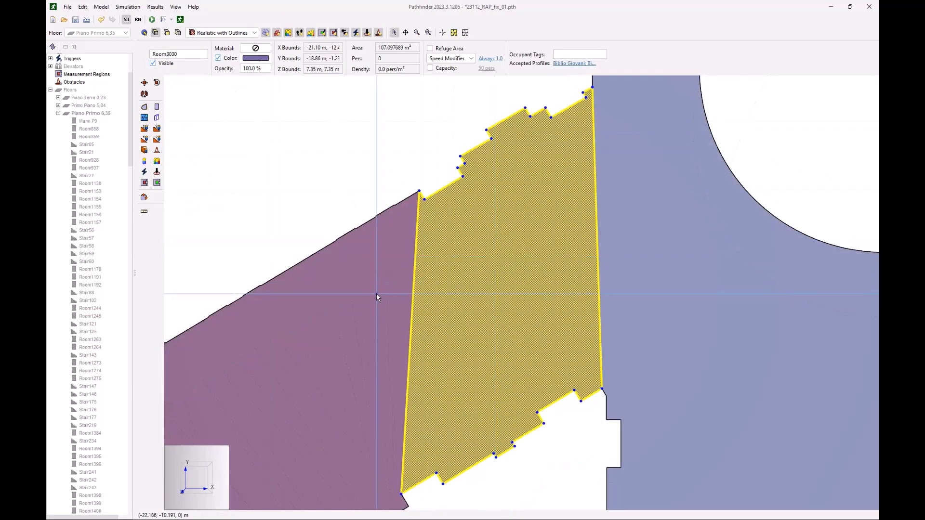
{"action": "left_click", "coordinate": [376, 292], "text": "ctrl"}
{"action": "right_click", "coordinate": [376, 293]}
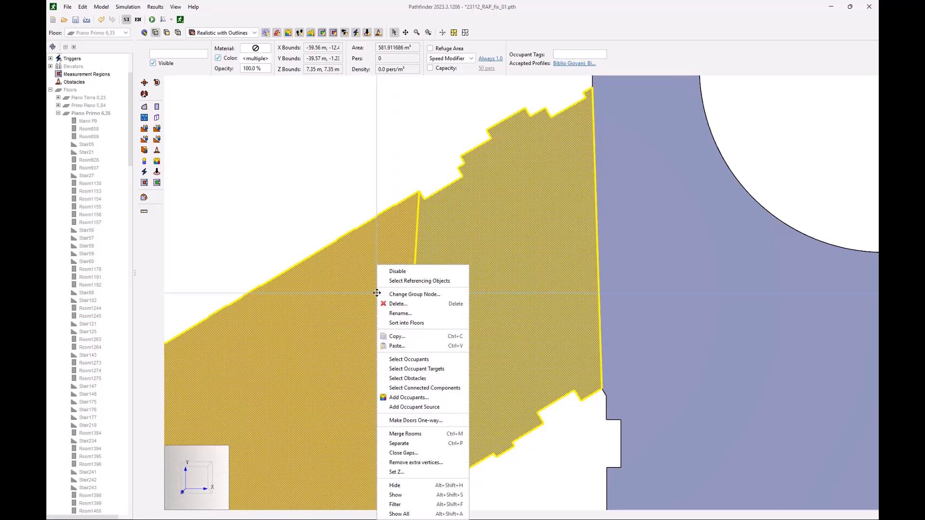
{"action": "left_click", "coordinate": [410, 434]}
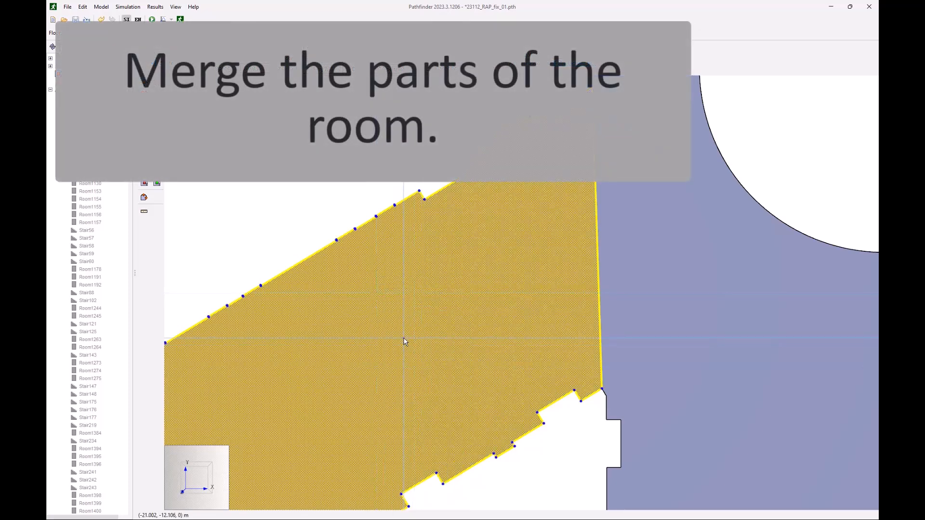
{"action": "left_click", "coordinate": [331, 172]}
{"action": "scroll", "coordinate": [534, 285], "scroll_direction": "down", "scroll_amount": 5}
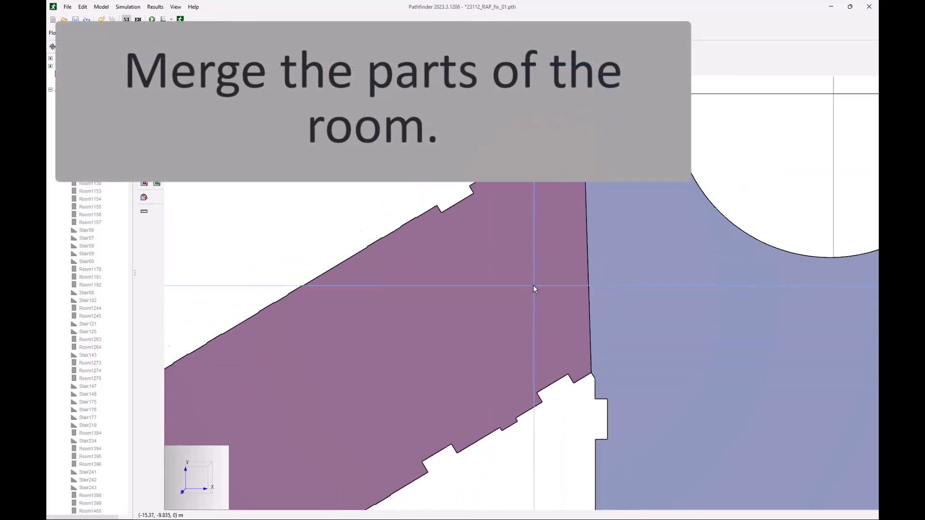
Start a new polygonal room at Z 7.35 m by tracing the southern half of the central circular hole from west to east.
{"action": "scroll", "coordinate": [527, 282], "scroll_direction": "down", "scroll_amount": 4}
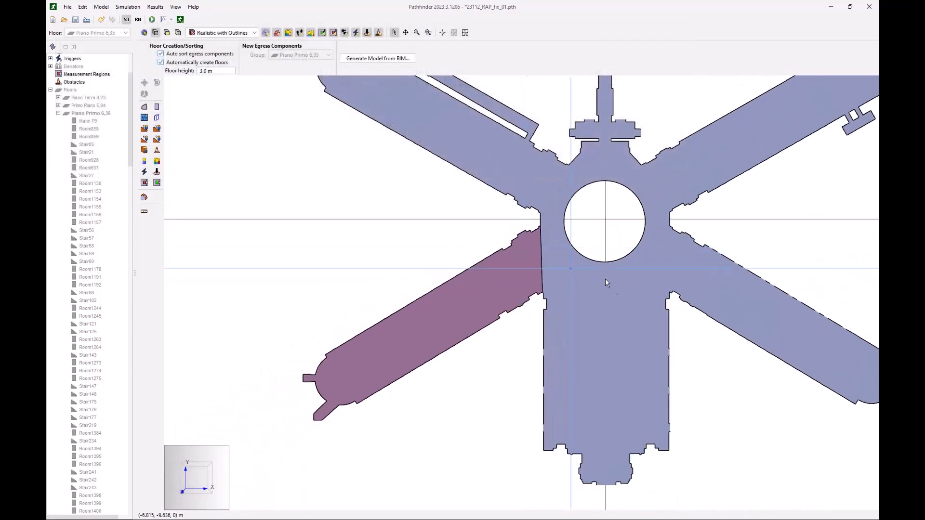
{"action": "scroll", "coordinate": [671, 214], "scroll_direction": "up", "scroll_amount": 2}
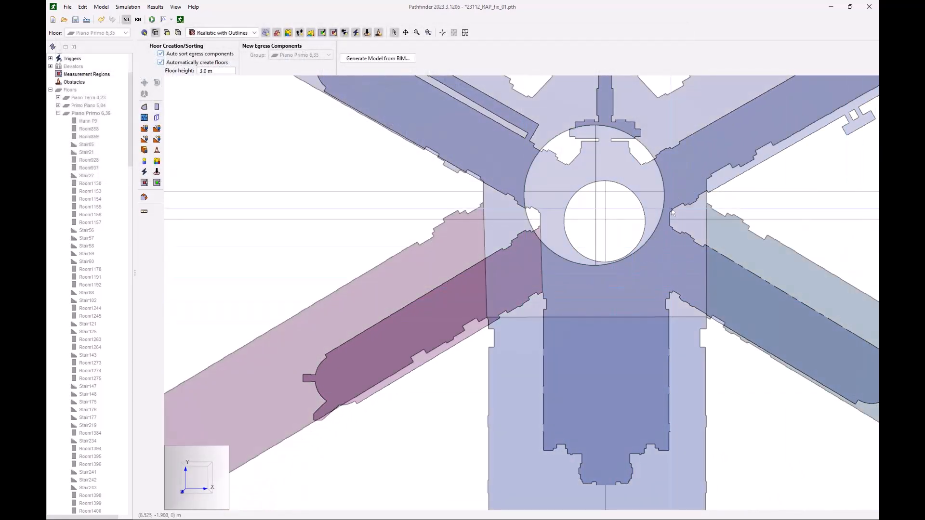
{"action": "left_click", "coordinate": [144, 107]}
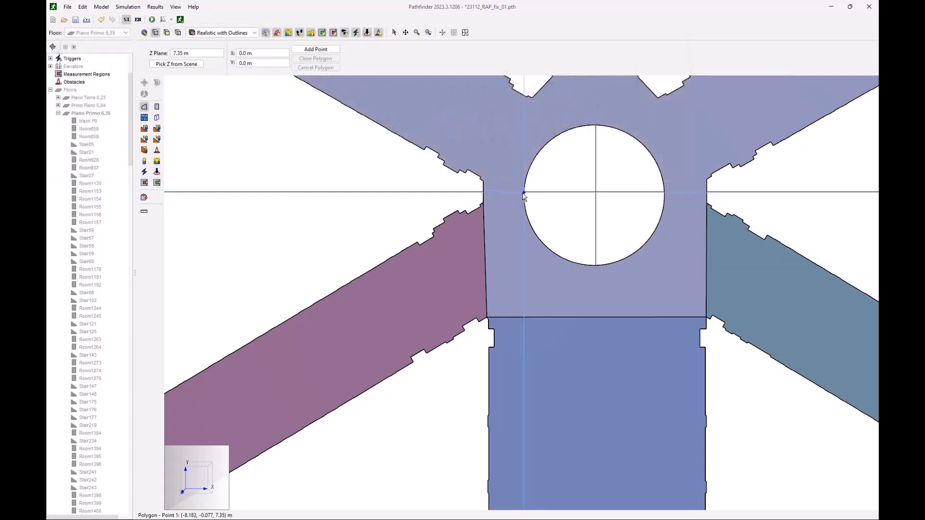
{"action": "left_click", "coordinate": [524, 193]}
{"action": "left_click", "coordinate": [528, 218]}
{"action": "left_click", "coordinate": [547, 246]}
{"action": "left_click", "coordinate": [571, 262]}
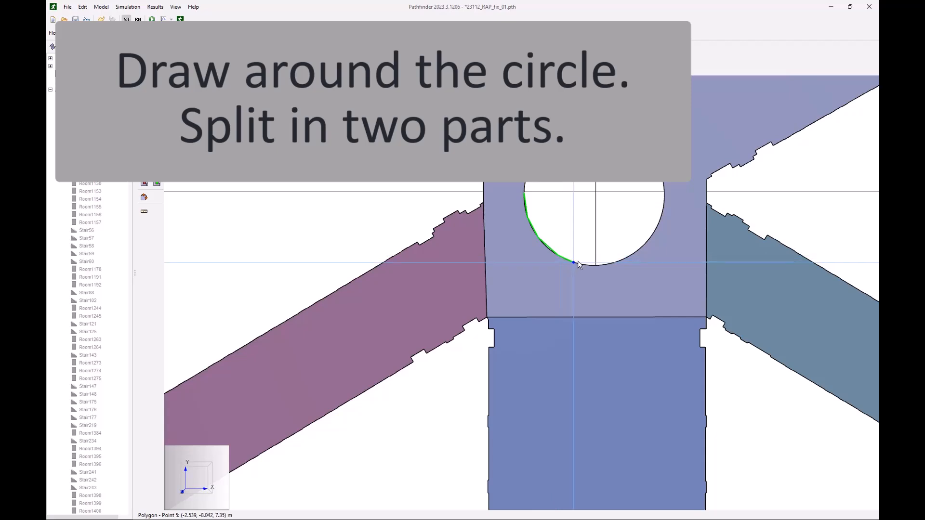
{"action": "left_click", "coordinate": [598, 265]}
{"action": "left_click", "coordinate": [627, 258]}
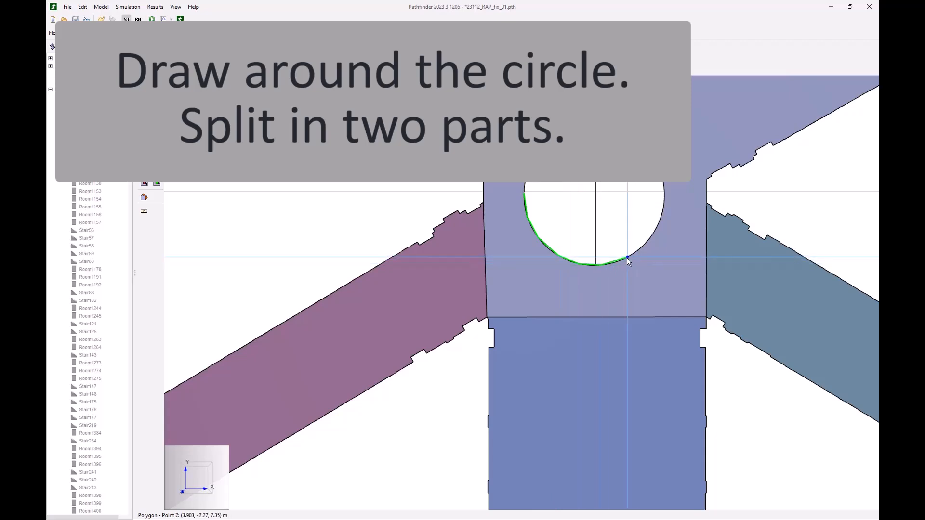
{"action": "left_click", "coordinate": [647, 242]}
{"action": "left_click", "coordinate": [656, 229]}
{"action": "left_click", "coordinate": [661, 215]}
{"action": "left_click", "coordinate": [664, 204]}
{"action": "left_click", "coordinate": [666, 190]}
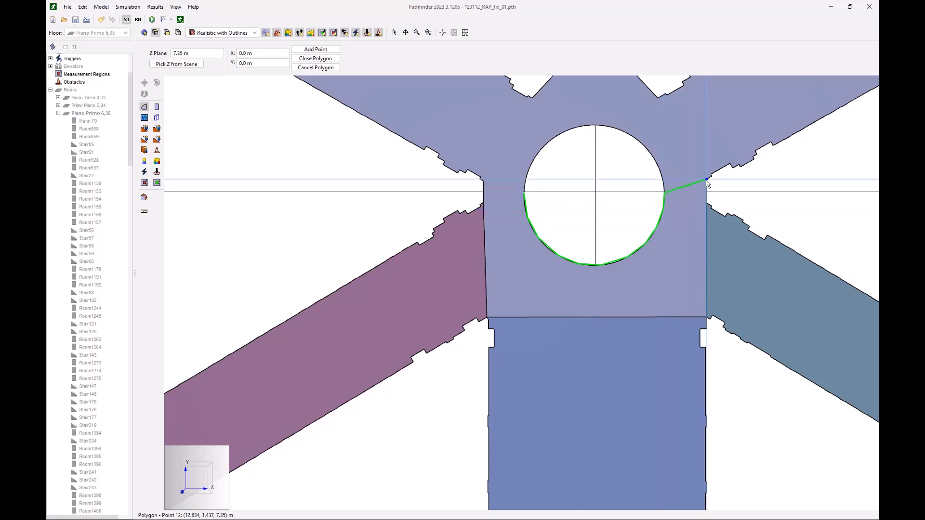
Continue the outline along the hall's east, south and west boundaries, close the polygon to create the room, and deselect it.
{"action": "left_click", "coordinate": [707, 317]}
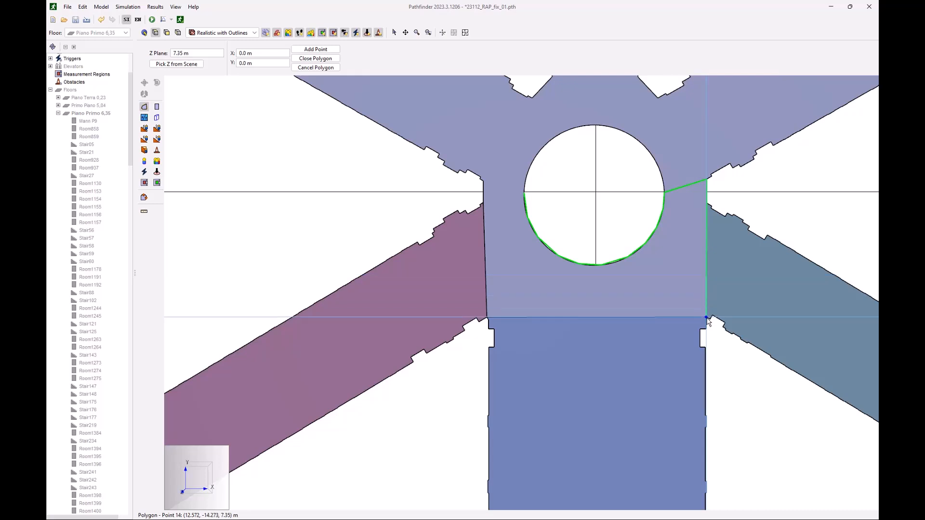
{"action": "left_click", "coordinate": [707, 318]}
{"action": "left_click", "coordinate": [487, 318]}
{"action": "left_click", "coordinate": [484, 203]}
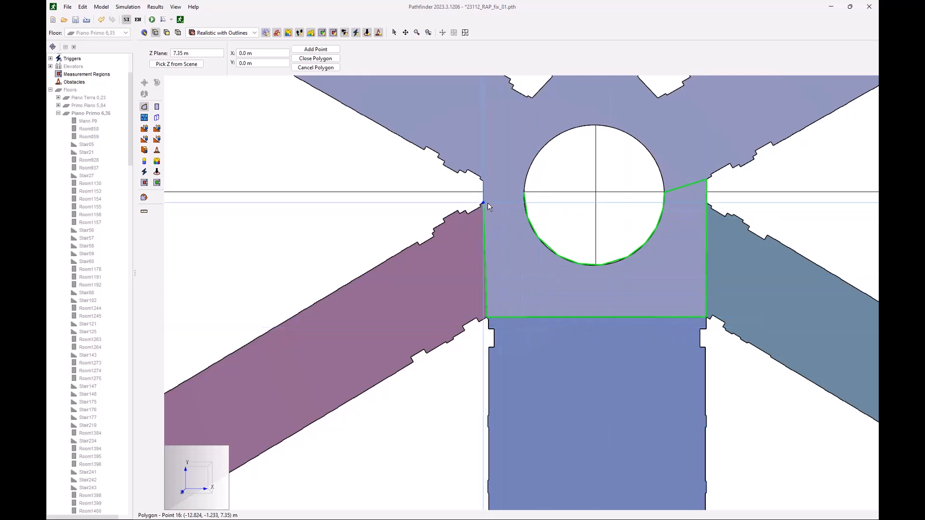
{"action": "key", "text": "Return"}
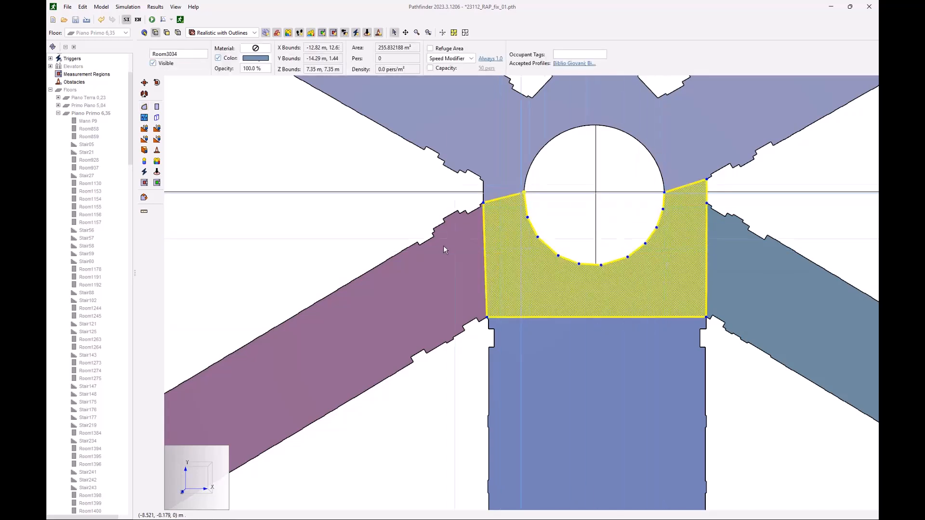
{"action": "scroll", "coordinate": [626, 398], "scroll_direction": "down", "scroll_amount": 1}
{"action": "scroll", "coordinate": [617, 420], "scroll_direction": "down", "scroll_amount": 1}
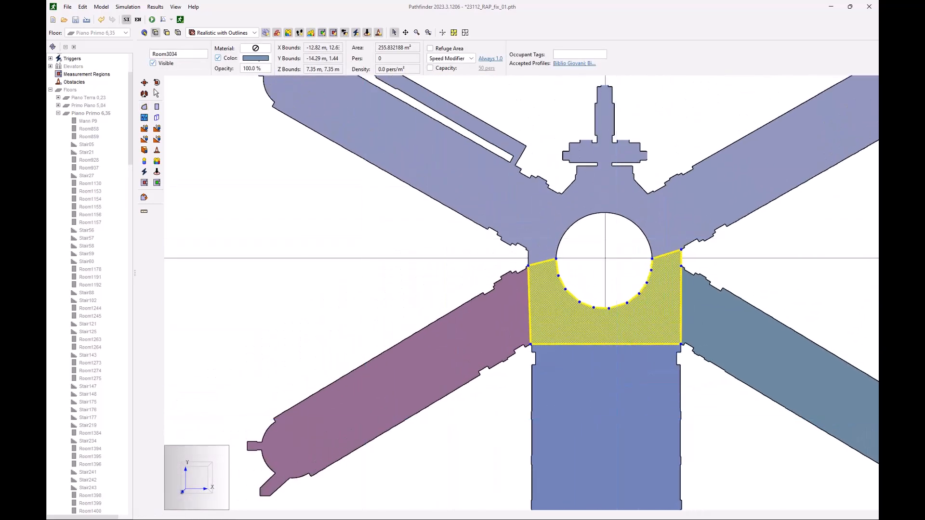
{"action": "left_click", "coordinate": [231, 134]}
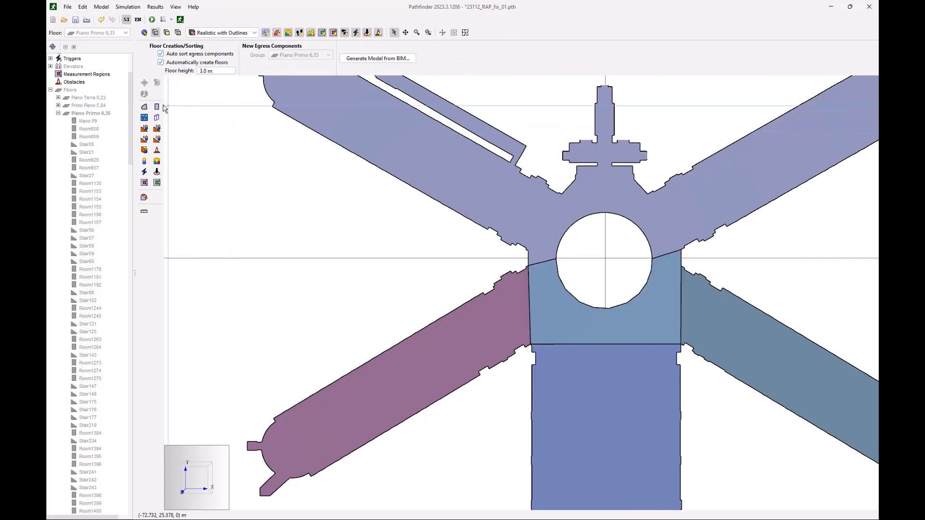
Start another polygonal room by tracing the northern half of the circular hole from its east point around to its west point.
{"action": "left_click", "coordinate": [144, 108]}
{"action": "scroll", "coordinate": [652, 260], "scroll_direction": "up", "scroll_amount": 2}
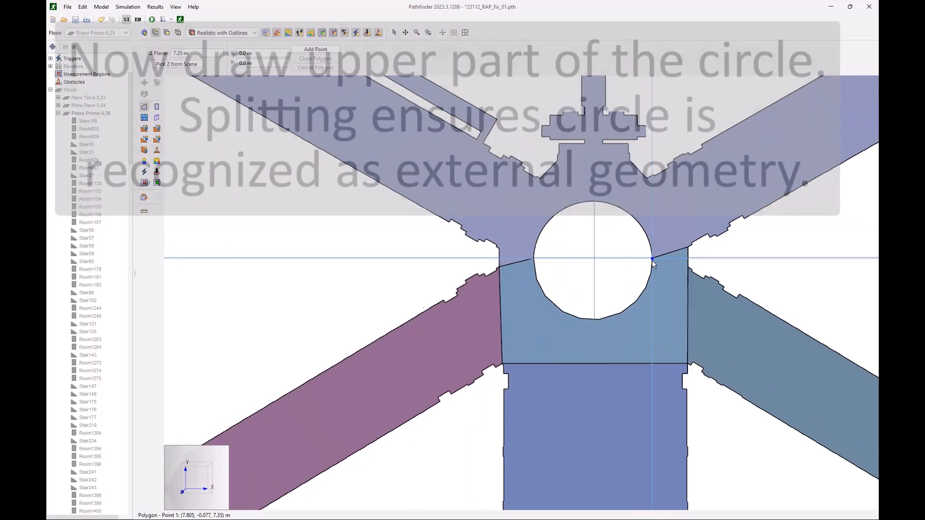
{"action": "scroll", "coordinate": [652, 260], "scroll_direction": "up", "scroll_amount": 2}
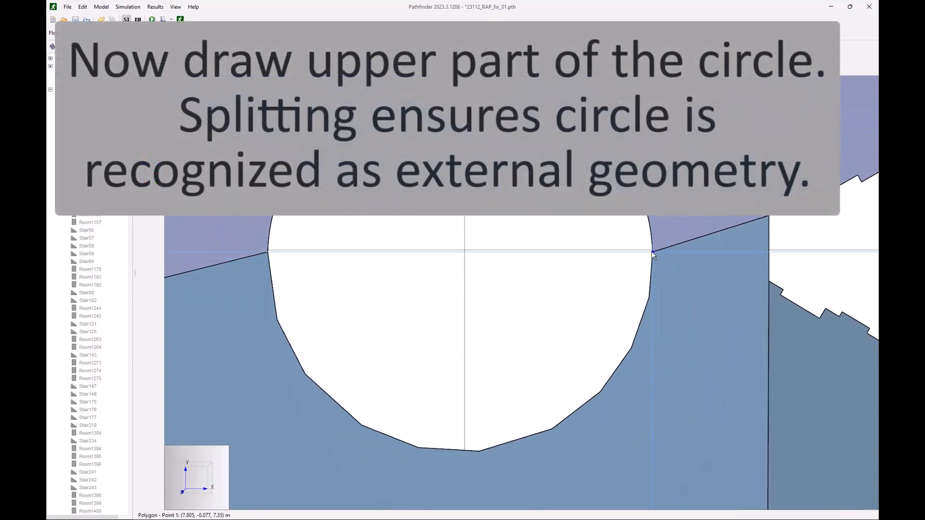
{"action": "left_click", "coordinate": [651, 251]}
{"action": "left_click", "coordinate": [643, 196]}
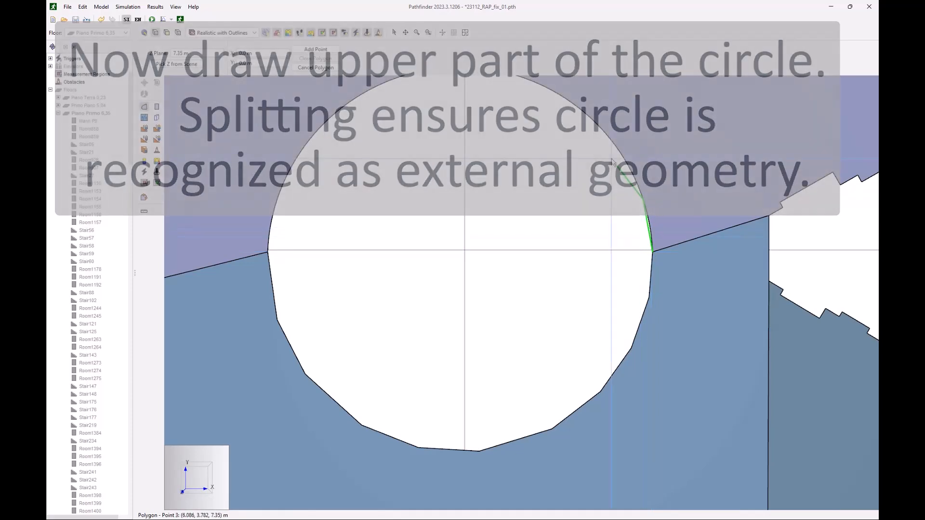
{"action": "left_click", "coordinate": [621, 155]}
{"action": "left_click", "coordinate": [584, 114]}
{"action": "left_click", "coordinate": [559, 95]}
{"action": "scroll", "coordinate": [620, 270], "scroll_direction": "down", "scroll_amount": 2}
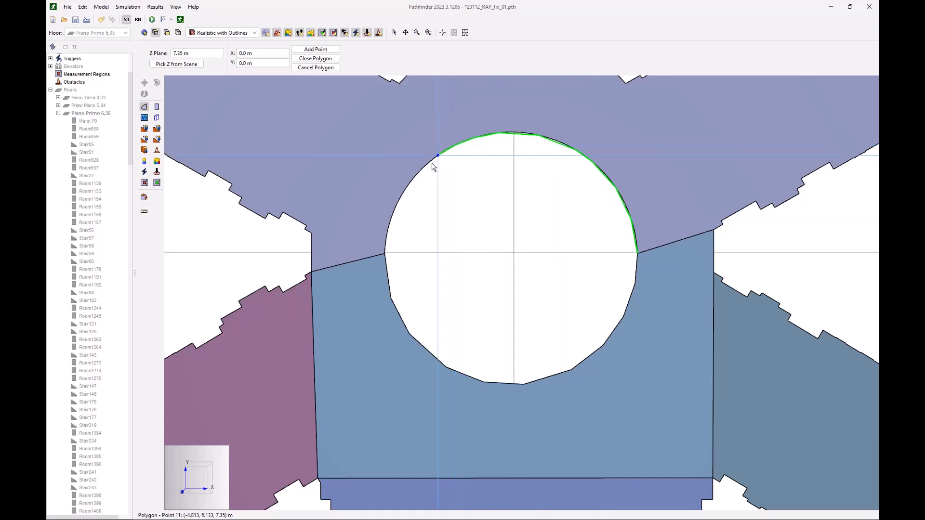
{"action": "left_click", "coordinate": [417, 182]}
{"action": "left_click", "coordinate": [409, 187]}
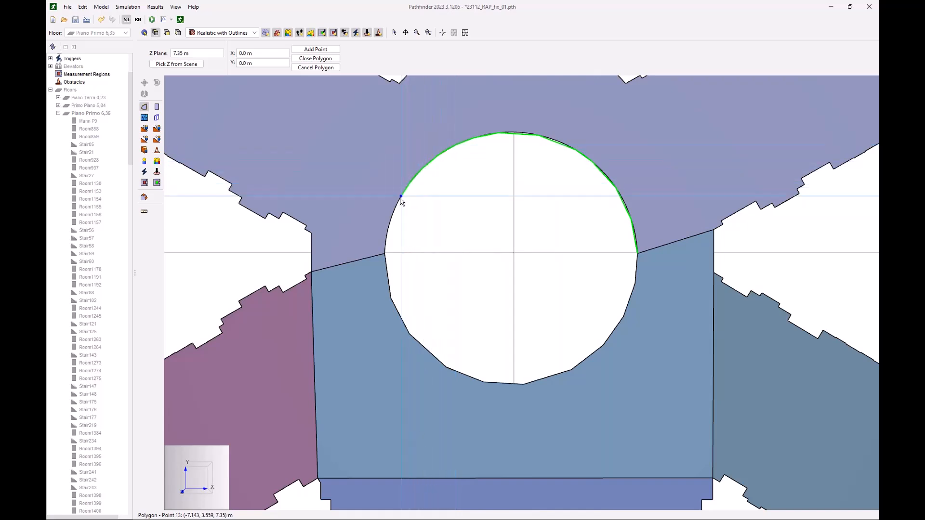
{"action": "left_click", "coordinate": [391, 220]}
{"action": "left_click", "coordinate": [385, 248]}
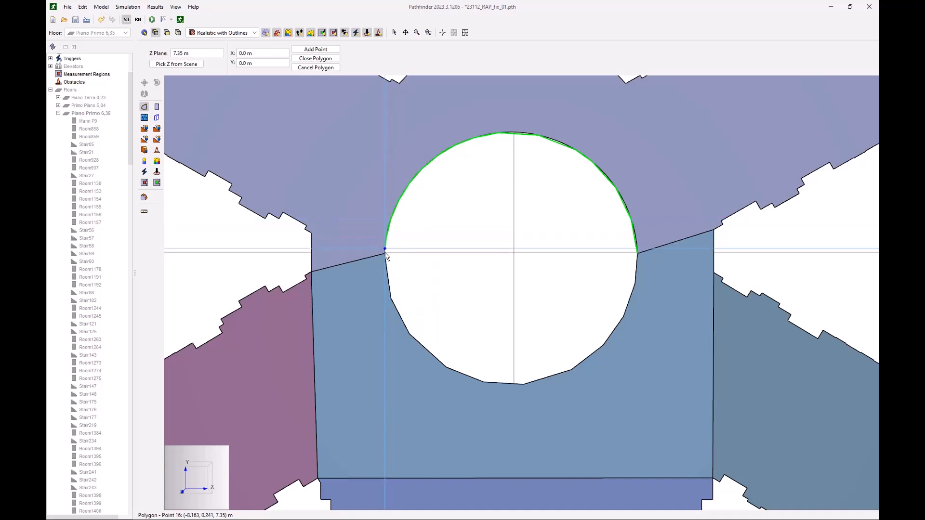
Continue the outline along the hall's west side, the northern wing corners and the east corner, close the polygon, and deselect the room.
{"action": "left_click", "coordinate": [312, 271]}
{"action": "left_click", "coordinate": [312, 235]}
{"action": "left_click", "coordinate": [385, 157]}
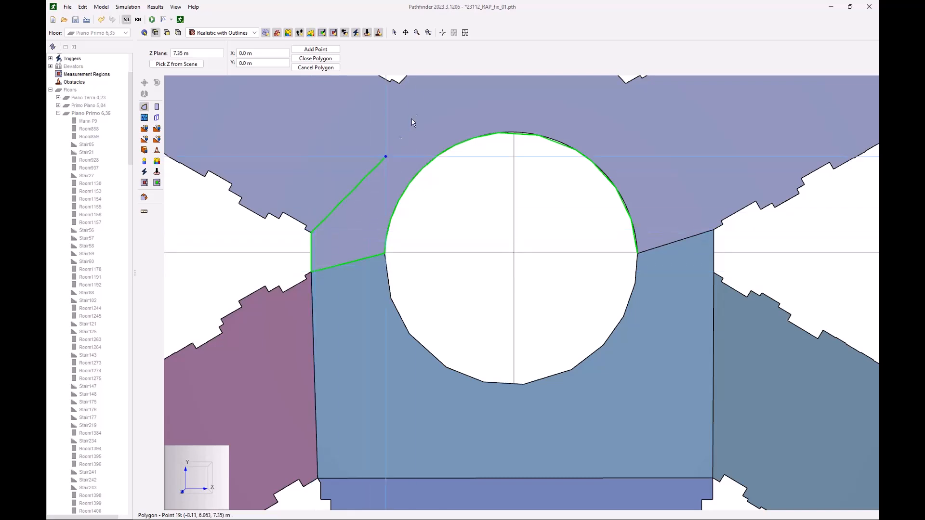
{"action": "scroll", "coordinate": [554, 130], "scroll_direction": "down", "scroll_amount": 3}
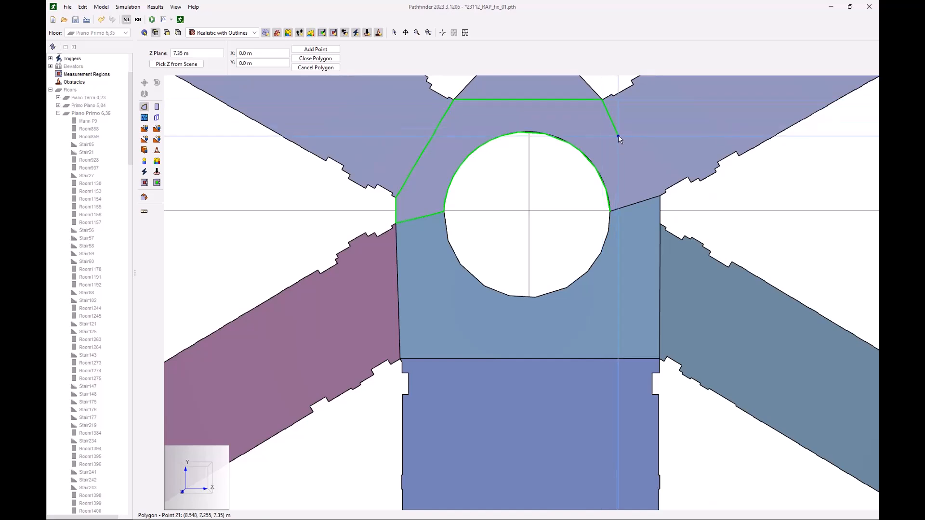
{"action": "left_click", "coordinate": [660, 197]}
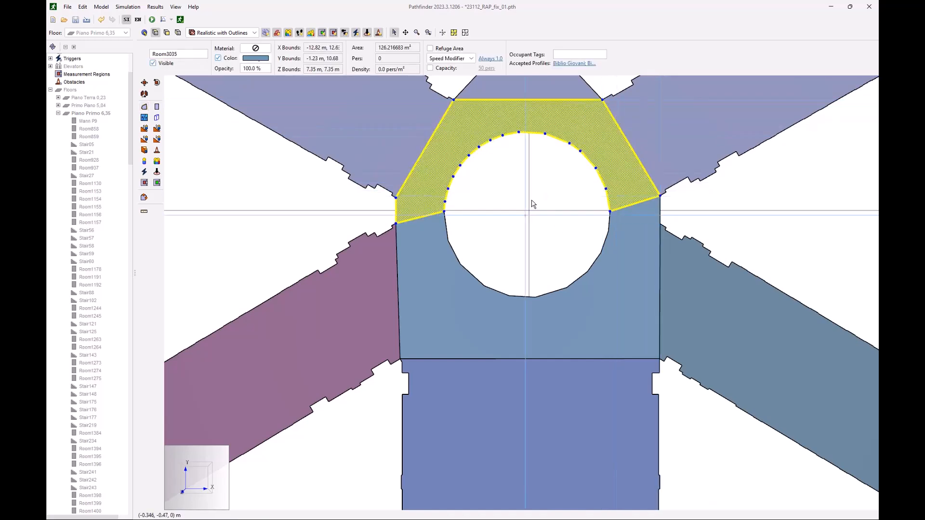
{"action": "left_click", "coordinate": [312, 270]}
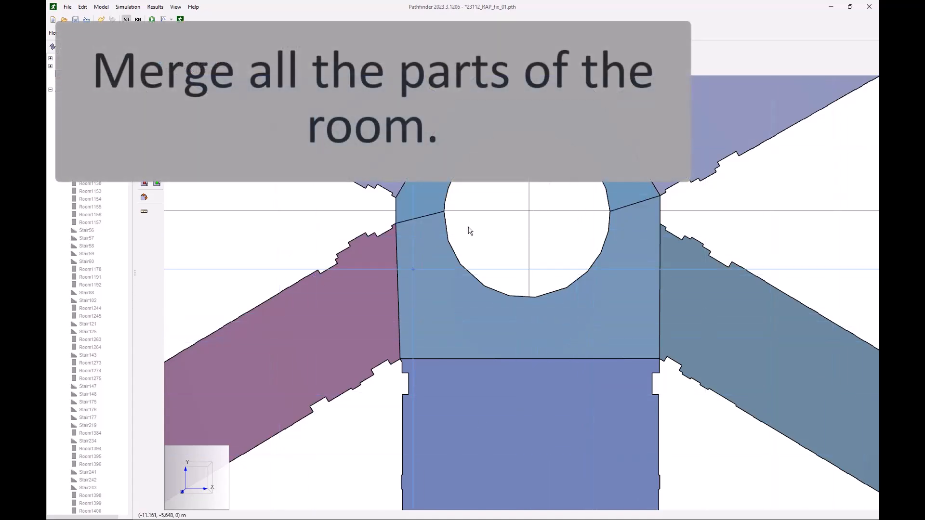
Merge both central hall parts with the southwest, south and southeast wing rooms, and clear the selection.
{"action": "left_click", "coordinate": [418, 192]}
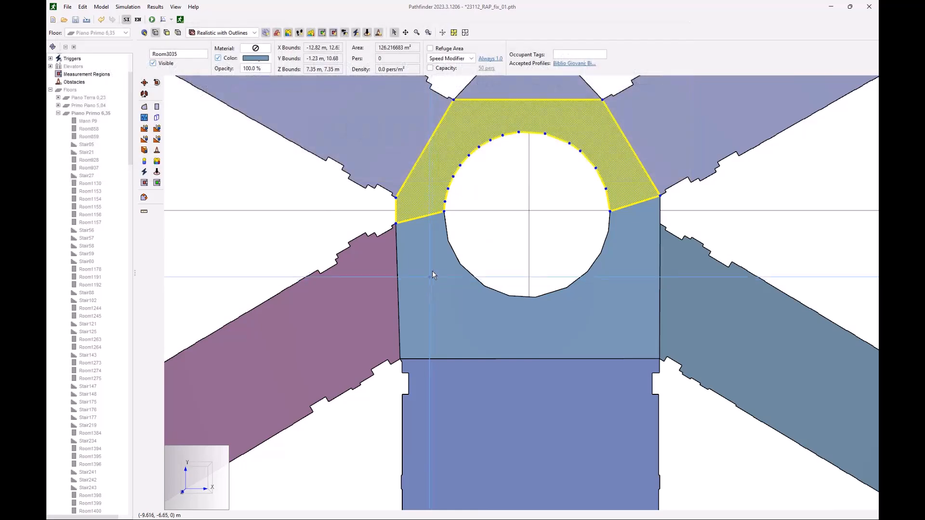
{"action": "left_click", "coordinate": [431, 272], "text": "ctrl"}
{"action": "left_click", "coordinate": [374, 298], "text": "ctrl"}
{"action": "left_click", "coordinate": [457, 413], "text": "ctrl"}
{"action": "left_click", "coordinate": [697, 349], "text": "ctrl"}
{"action": "right_click", "coordinate": [703, 340]}
{"action": "left_click", "coordinate": [745, 434]}
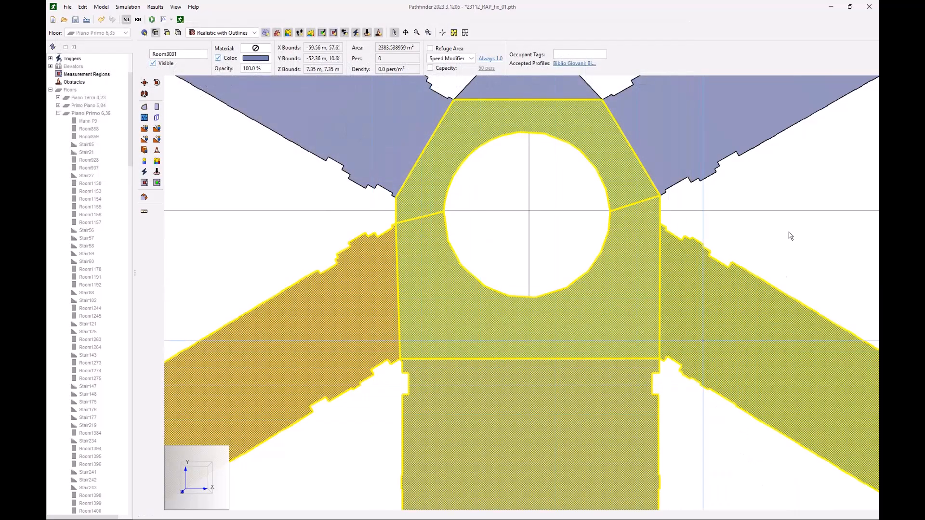
{"action": "left_click", "coordinate": [809, 249]}
{"action": "scroll", "coordinate": [614, 265], "scroll_direction": "down", "scroll_amount": 5}
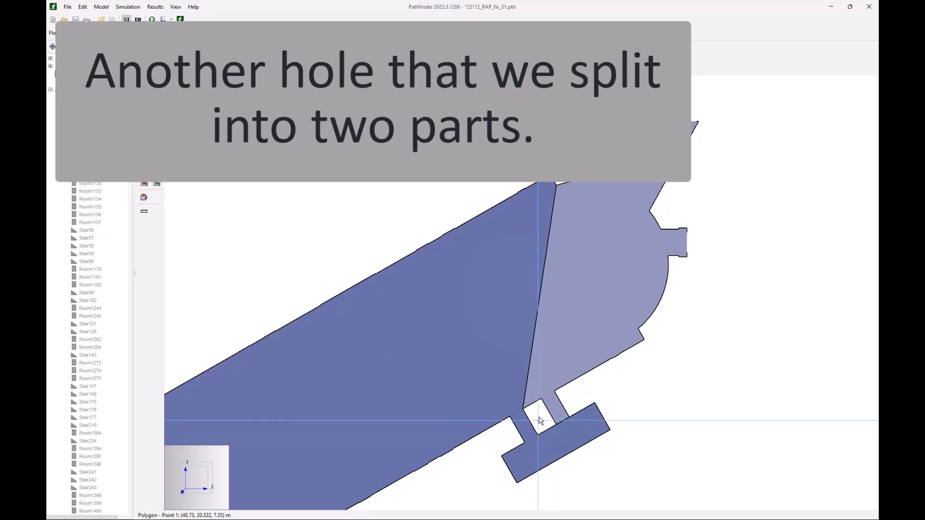
{"action": "scroll", "coordinate": [540, 421], "scroll_direction": "up", "scroll_amount": 2}
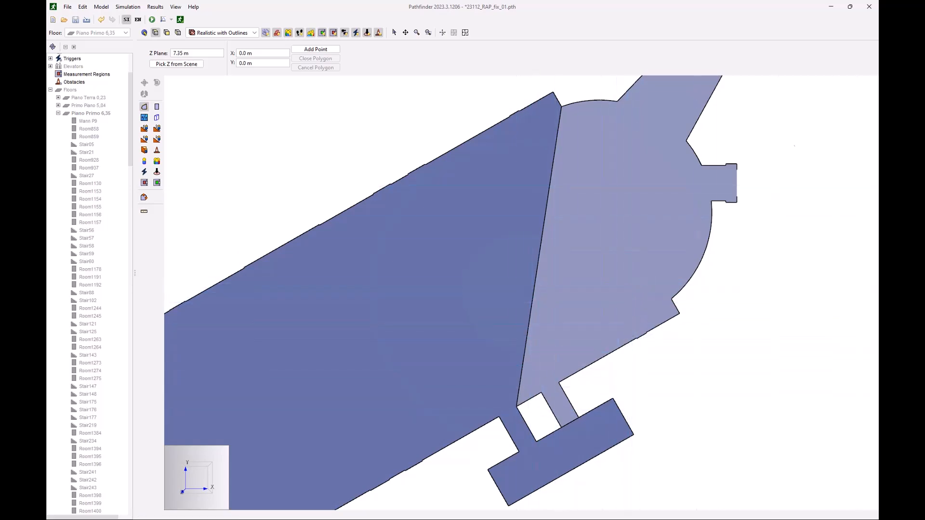
{"action": "left_click", "coordinate": [517, 406]}
{"action": "left_click", "coordinate": [541, 394]}
{"action": "left_click", "coordinate": [560, 425]}
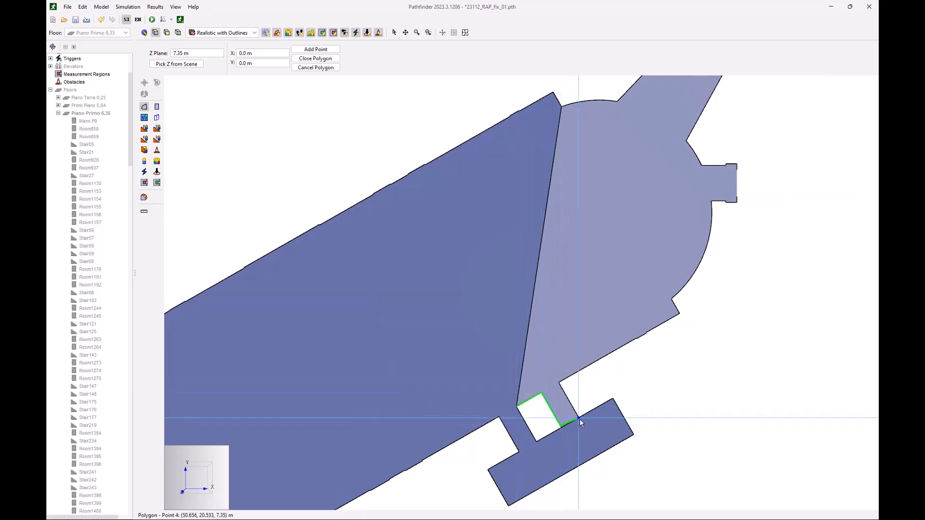
{"action": "key", "text": "Escape"}
Start a polygonal room for the northeast wing's outer end, tracing the small rectangular hole's north and east edges and the adjoining corridor to its inner corner.
{"action": "scroll", "coordinate": [557, 431], "scroll_direction": "up", "scroll_amount": 3}
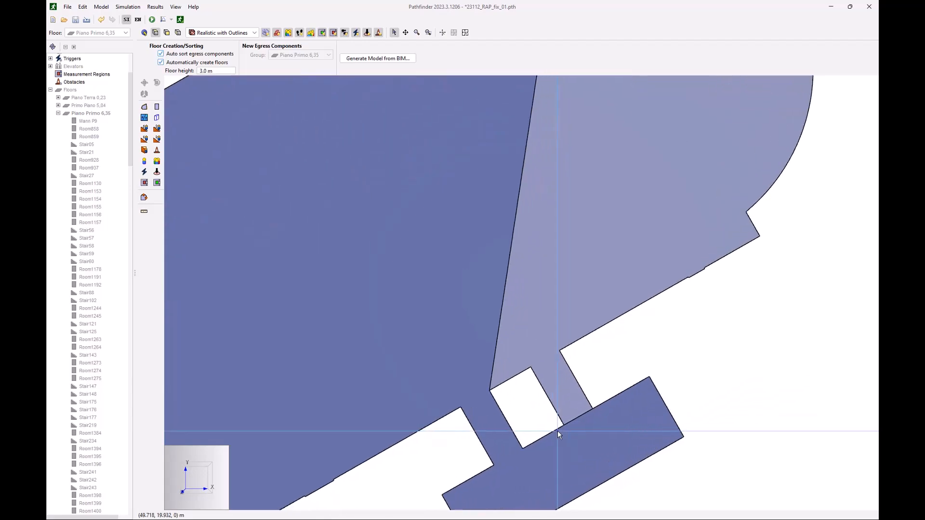
{"action": "left_click", "coordinate": [149, 107]}
{"action": "left_click", "coordinate": [481, 385]}
{"action": "left_click", "coordinate": [528, 360]}
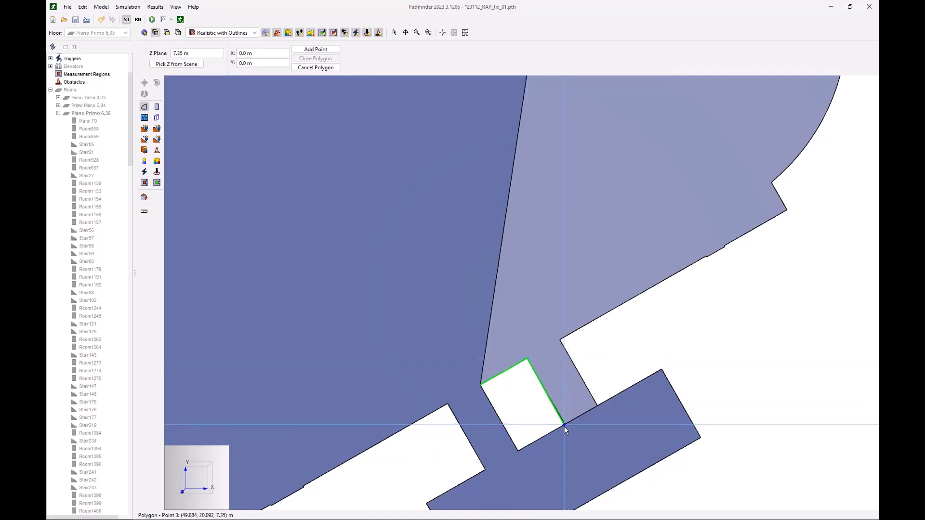
{"action": "scroll", "coordinate": [566, 426], "scroll_direction": "up", "scroll_amount": 3}
{"action": "scroll", "coordinate": [569, 426], "scroll_direction": "up", "scroll_amount": 1}
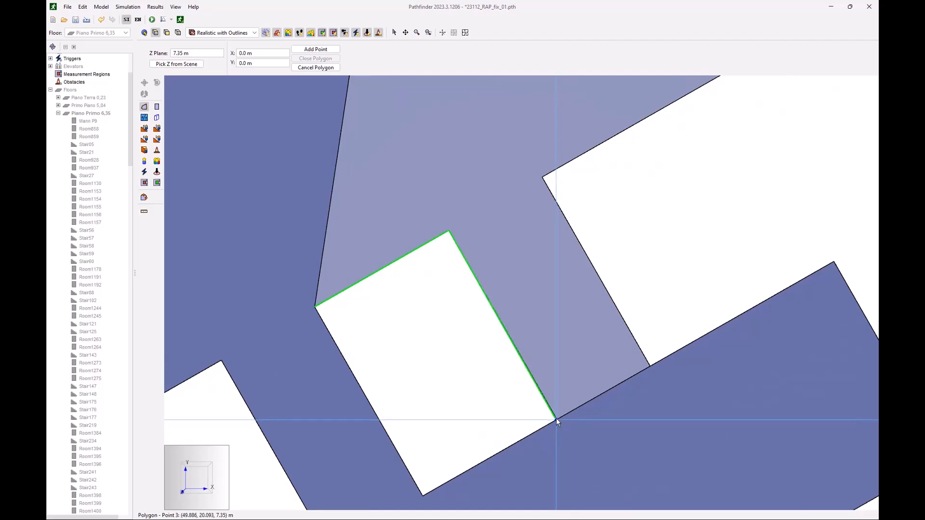
{"action": "left_click", "coordinate": [557, 418]}
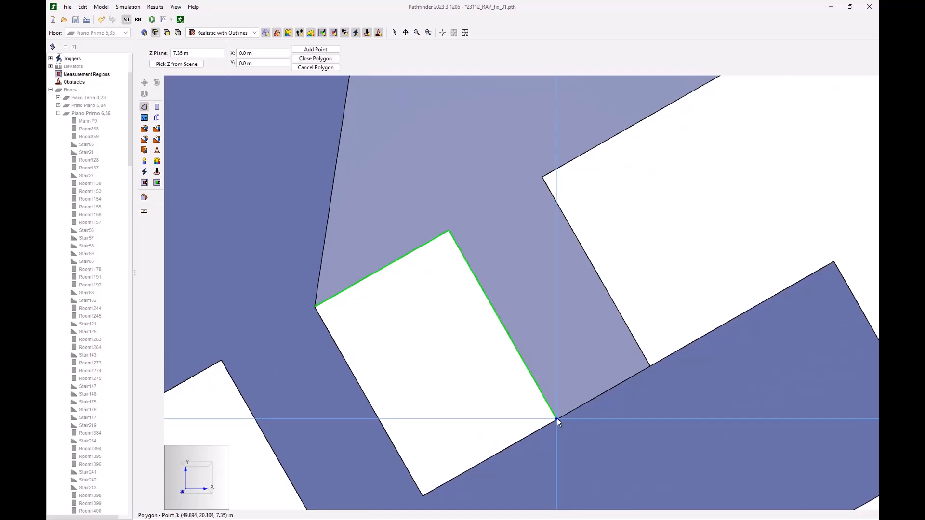
{"action": "left_click", "coordinate": [650, 367]}
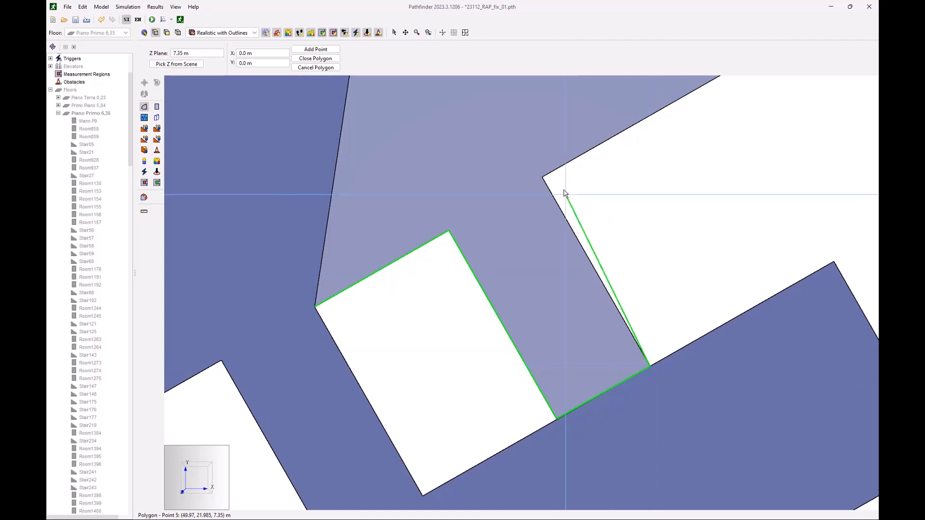
{"action": "left_click", "coordinate": [543, 177]}
Continue the outline around the northeast wing's outer end to the neighbouring room's northern corner and close the polygon.
{"action": "scroll", "coordinate": [634, 210], "scroll_direction": "down", "scroll_amount": 1}
{"action": "scroll", "coordinate": [582, 277], "scroll_direction": "down", "scroll_amount": 5}
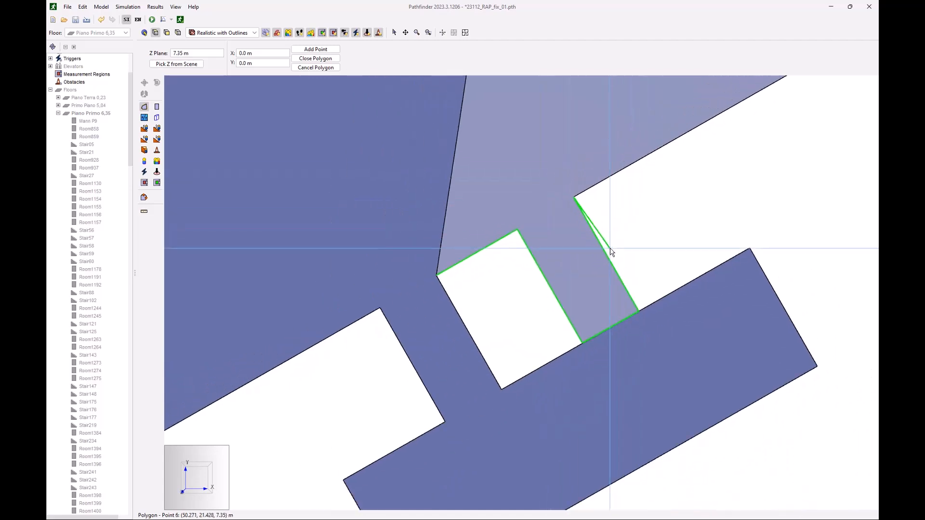
{"action": "scroll", "coordinate": [688, 233], "scroll_direction": "down", "scroll_amount": 3}
{"action": "scroll", "coordinate": [748, 123], "scroll_direction": "up", "scroll_amount": 6}
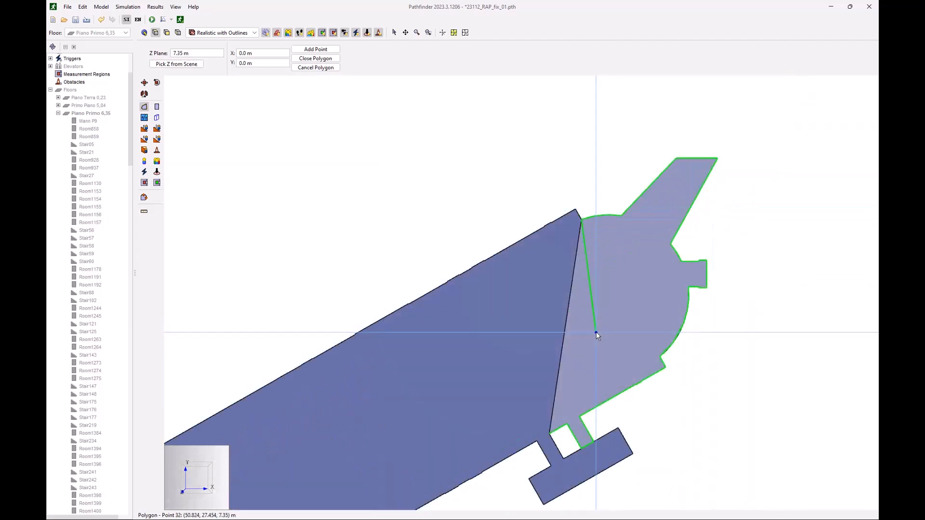
{"action": "right_click", "coordinate": [596, 332]}
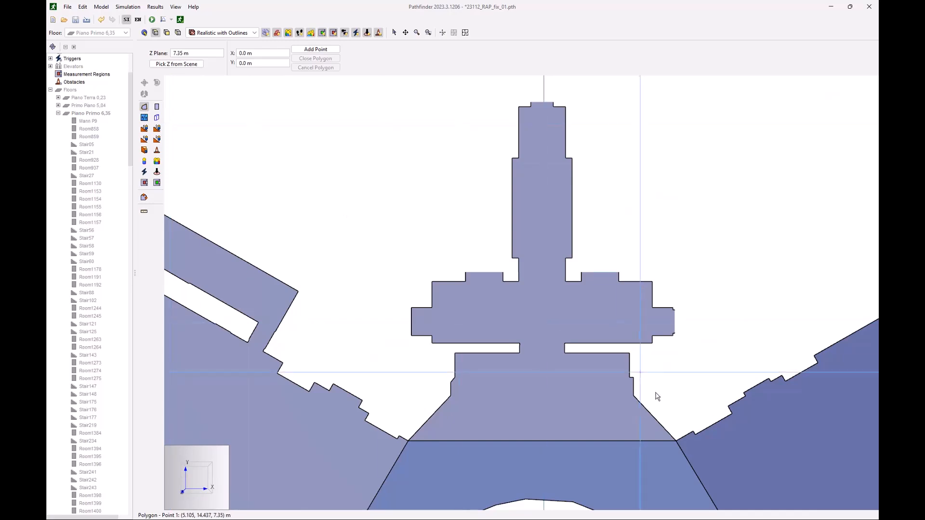
Draw a polygonal room at Z 7.35 m over the northern wing, following its outline from the central hall's northeast corner.
{"action": "left_click", "coordinate": [677, 441]}
{"action": "left_click", "coordinate": [633, 395]}
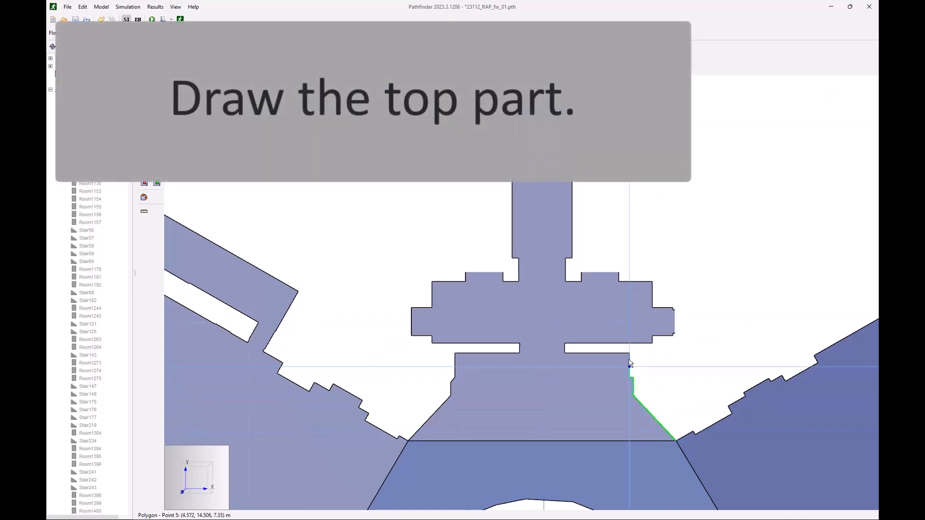
{"action": "left_click", "coordinate": [565, 353]}
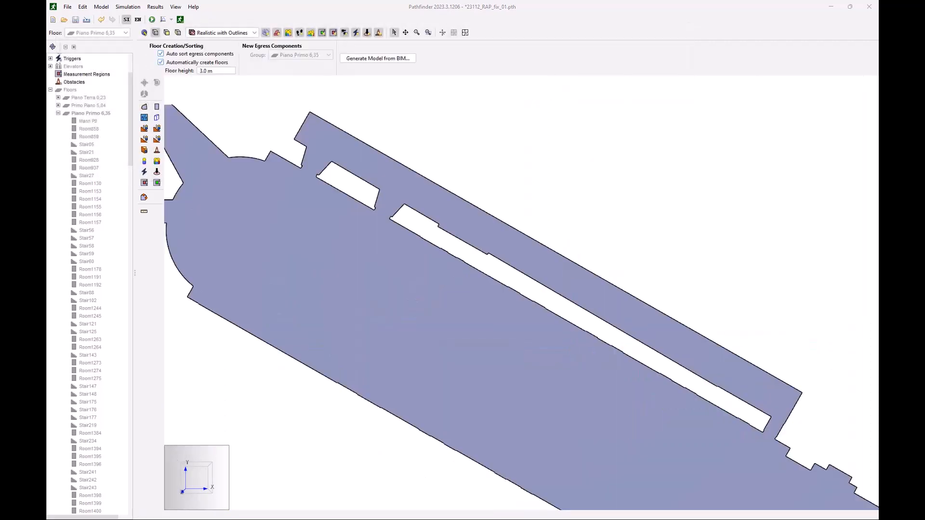
Start a polygonal room for the strip beyond the northwest wing's holes, tracing its southeast end from the inner to the outer corner.
{"action": "scroll", "coordinate": [646, 219], "scroll_direction": "down", "scroll_amount": 3}
{"action": "scroll", "coordinate": [642, 226], "scroll_direction": "up", "scroll_amount": 5}
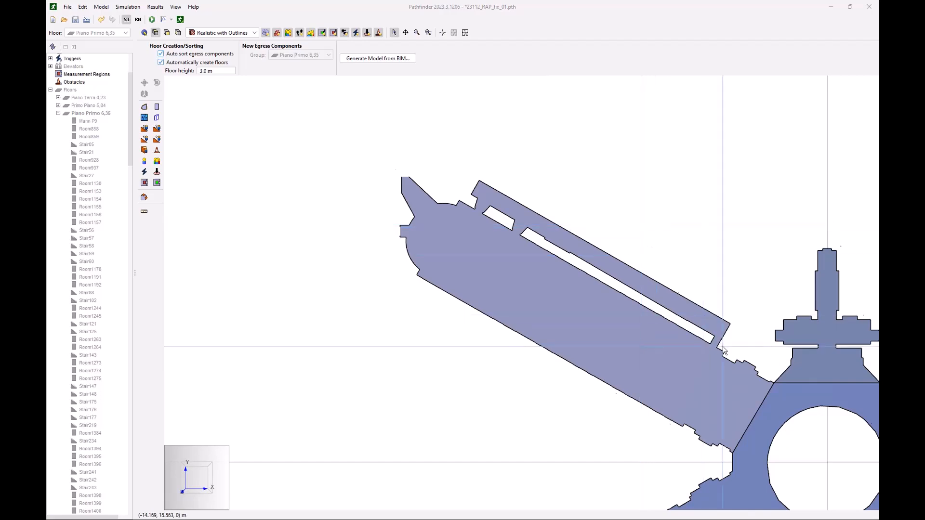
{"action": "scroll", "coordinate": [687, 271], "scroll_direction": "up", "scroll_amount": 2}
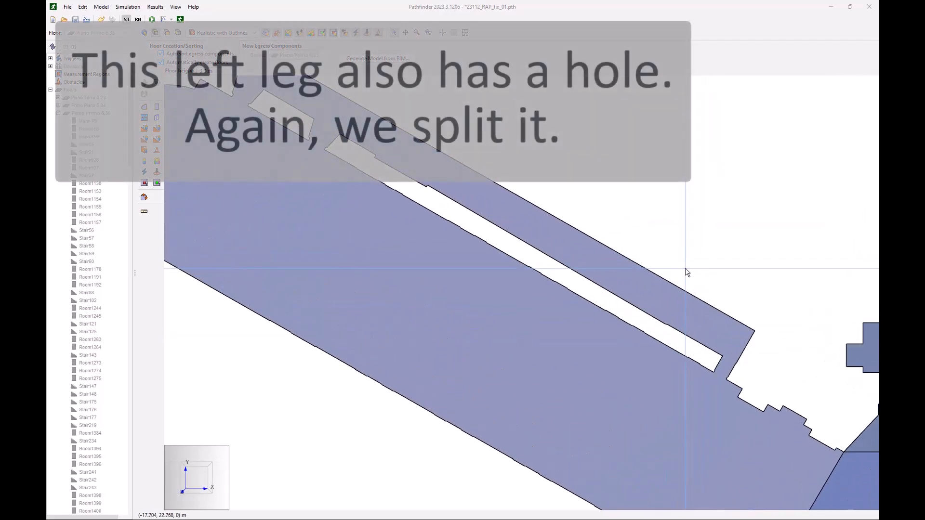
{"action": "scroll", "coordinate": [708, 322], "scroll_direction": "up", "scroll_amount": 1}
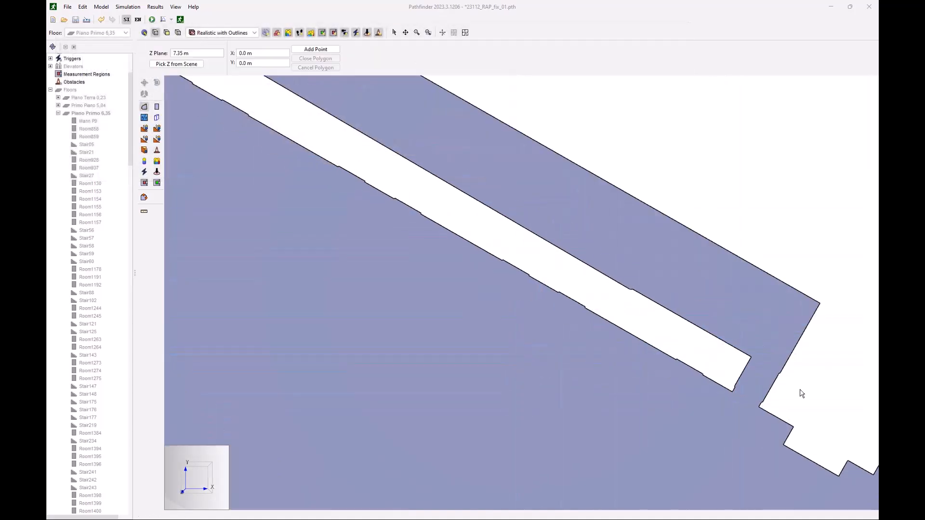
{"action": "scroll", "coordinate": [795, 372], "scroll_direction": "up", "scroll_amount": 2}
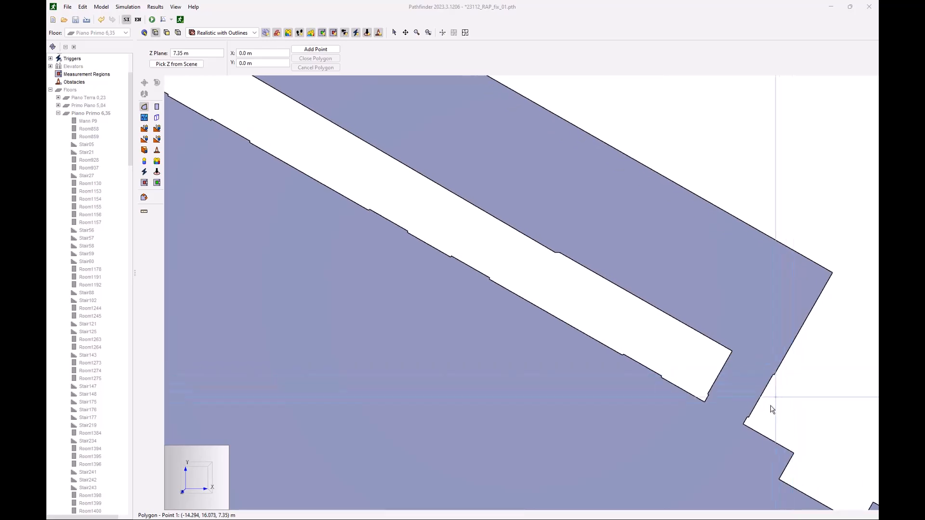
{"action": "left_click", "coordinate": [744, 424]}
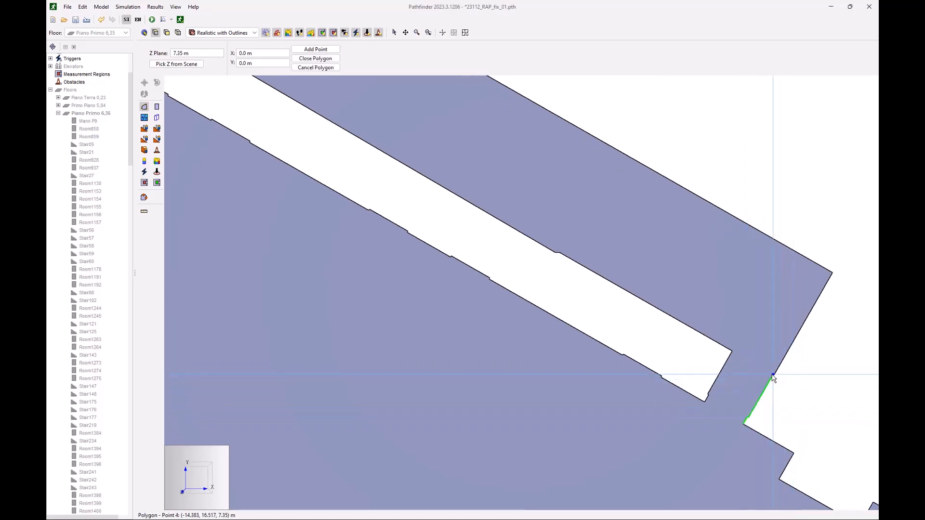
{"action": "left_click", "coordinate": [832, 273]}
Continue the strip's outline along its long outer edge and around its northwest end to the wing's edge.
{"action": "scroll", "coordinate": [774, 398], "scroll_direction": "down", "scroll_amount": 3}
{"action": "scroll", "coordinate": [791, 383], "scroll_direction": "down", "scroll_amount": 4}
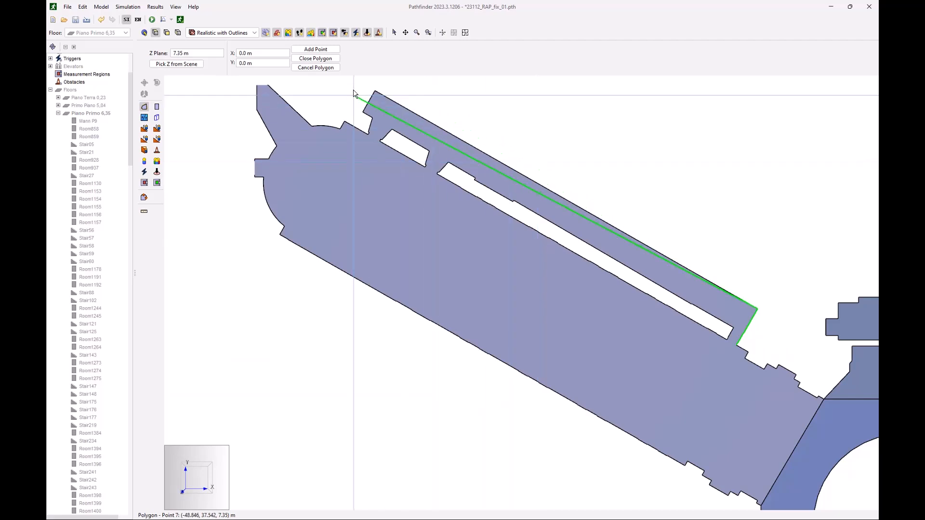
{"action": "scroll", "coordinate": [366, 85], "scroll_direction": "up", "scroll_amount": 4}
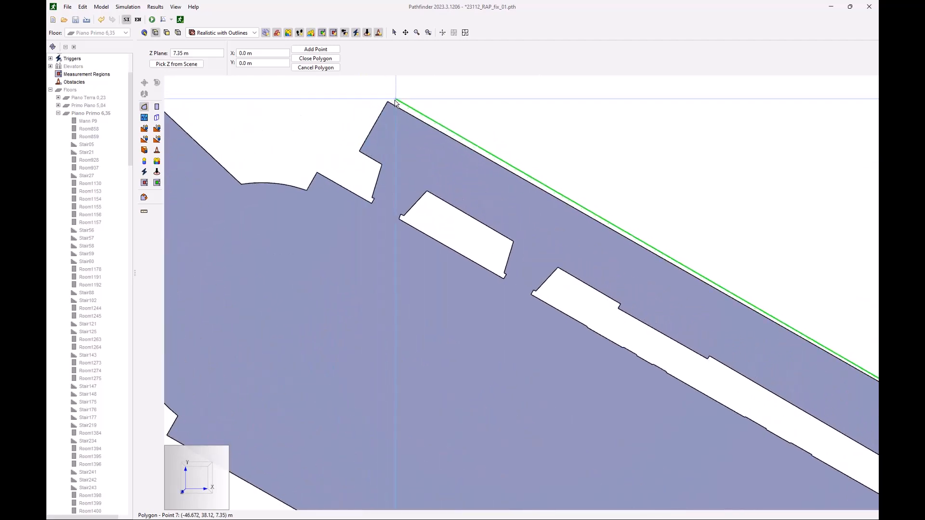
{"action": "left_click", "coordinate": [388, 102]}
{"action": "left_click", "coordinate": [361, 152]}
{"action": "left_click", "coordinate": [381, 165]}
{"action": "left_click", "coordinate": [373, 198]}
{"action": "left_click", "coordinate": [374, 199]}
{"action": "left_click", "coordinate": [372, 203]}
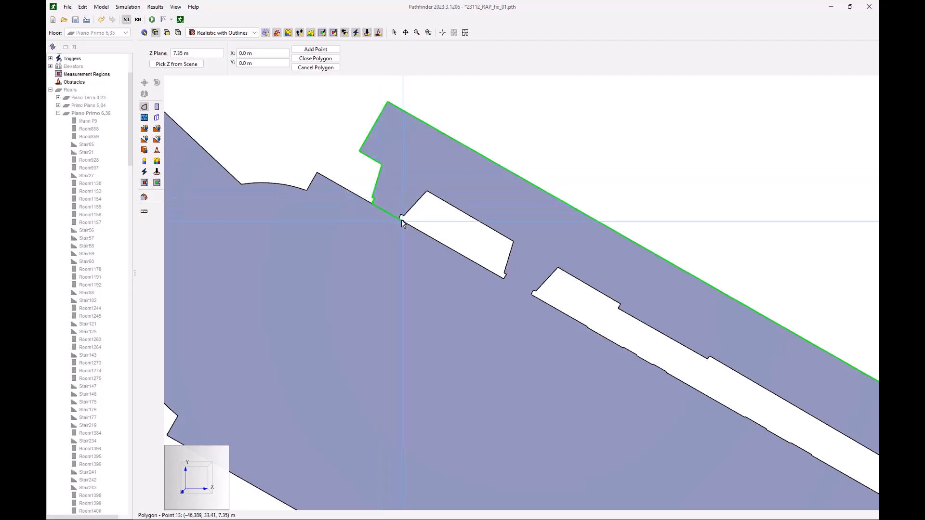
Trace the strip's side of the short hole, cross the connecting passage, and follow the long hole's edge past its second jog.
{"action": "left_click", "coordinate": [427, 192]}
{"action": "left_click", "coordinate": [513, 241]}
{"action": "left_click", "coordinate": [505, 277]}
{"action": "left_click", "coordinate": [532, 293]}
{"action": "left_click", "coordinate": [531, 295]}
{"action": "left_click", "coordinate": [534, 291]}
{"action": "left_click", "coordinate": [558, 268]}
{"action": "left_click", "coordinate": [620, 309]}
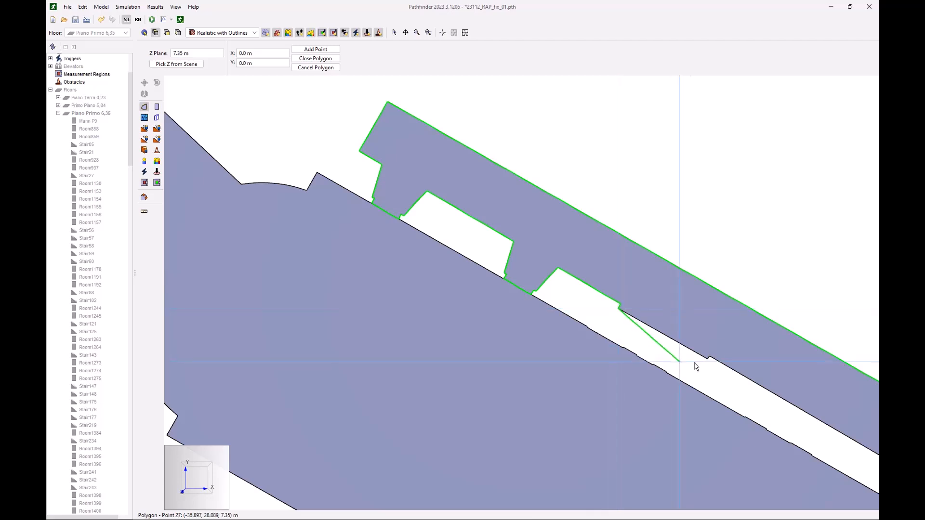
{"action": "left_click", "coordinate": [709, 356]}
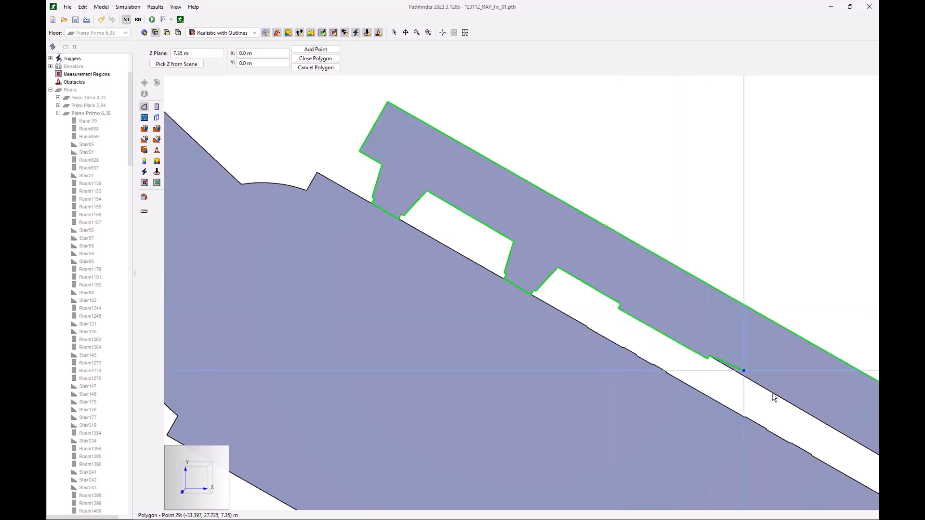
Continue along the rest of the long hole to its southern corner and close the polygon to create the strip room.
{"action": "scroll", "coordinate": [694, 371], "scroll_direction": "up", "scroll_amount": 3}
{"action": "scroll", "coordinate": [564, 260], "scroll_direction": "down", "scroll_amount": 5}
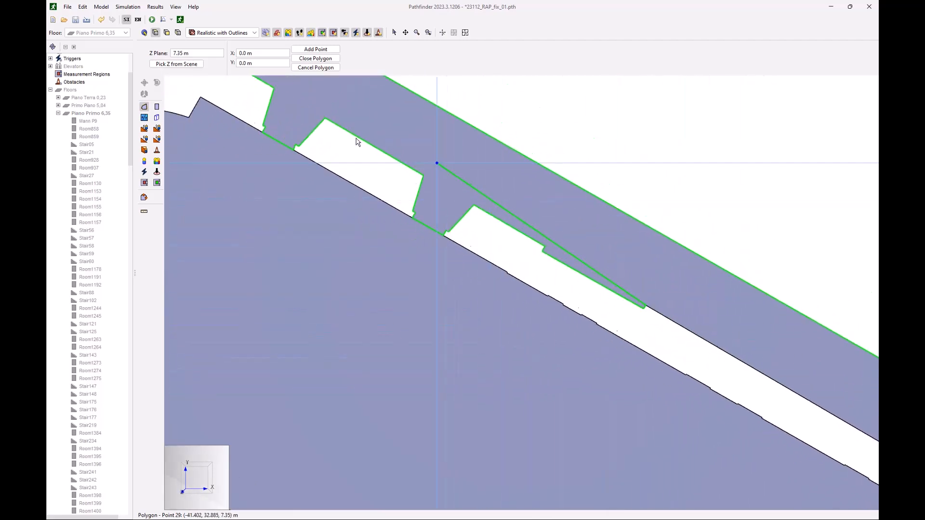
{"action": "scroll", "coordinate": [553, 262], "scroll_direction": "up", "scroll_amount": 3}
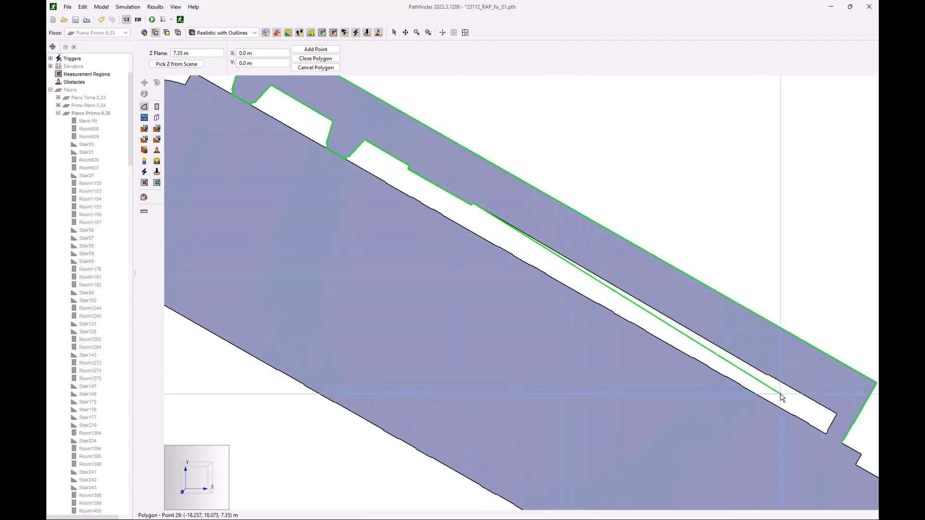
{"action": "scroll", "coordinate": [773, 391], "scroll_direction": "up", "scroll_amount": 4}
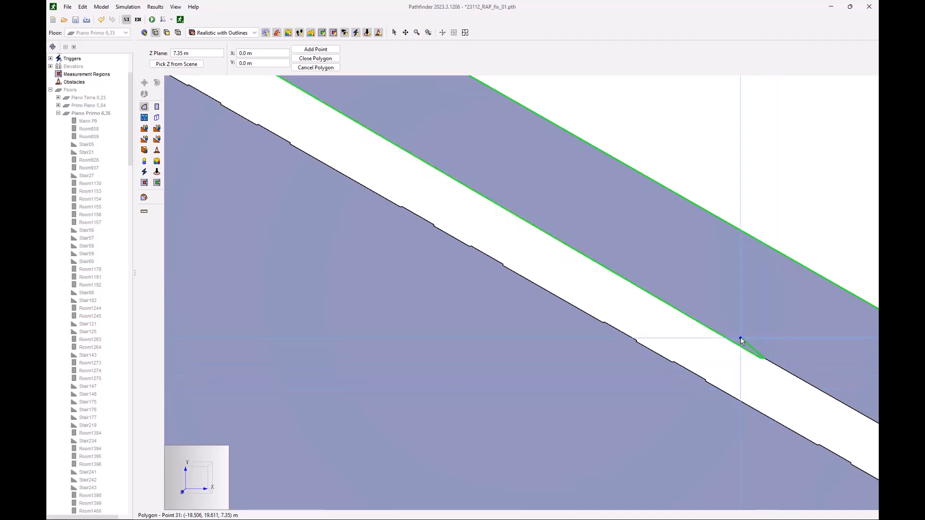
{"action": "scroll", "coordinate": [663, 283], "scroll_direction": "down", "scroll_amount": 4}
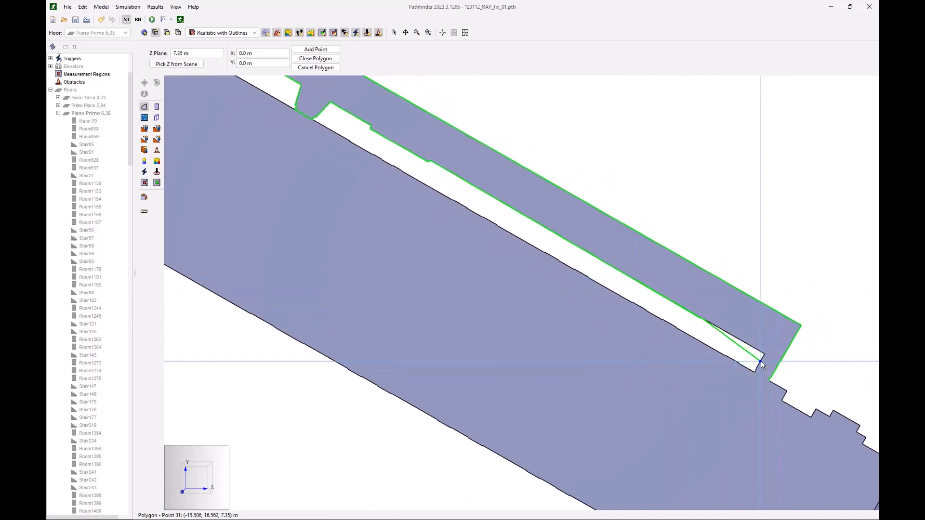
{"action": "scroll", "coordinate": [761, 361], "scroll_direction": "up", "scroll_amount": 3}
{"action": "left_click", "coordinate": [769, 345]}
{"action": "scroll", "coordinate": [757, 389], "scroll_direction": "up", "scroll_amount": 2}
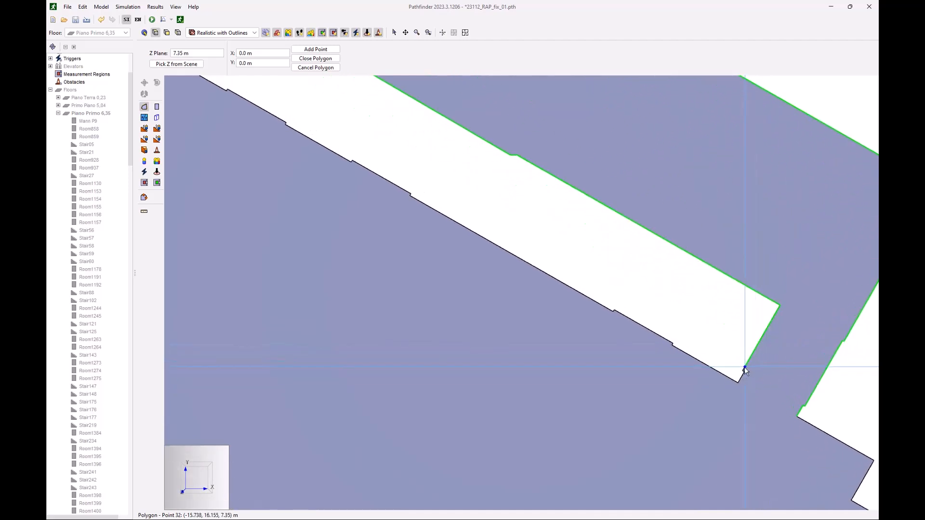
{"action": "left_click", "coordinate": [743, 370]}
{"action": "left_click", "coordinate": [745, 372]}
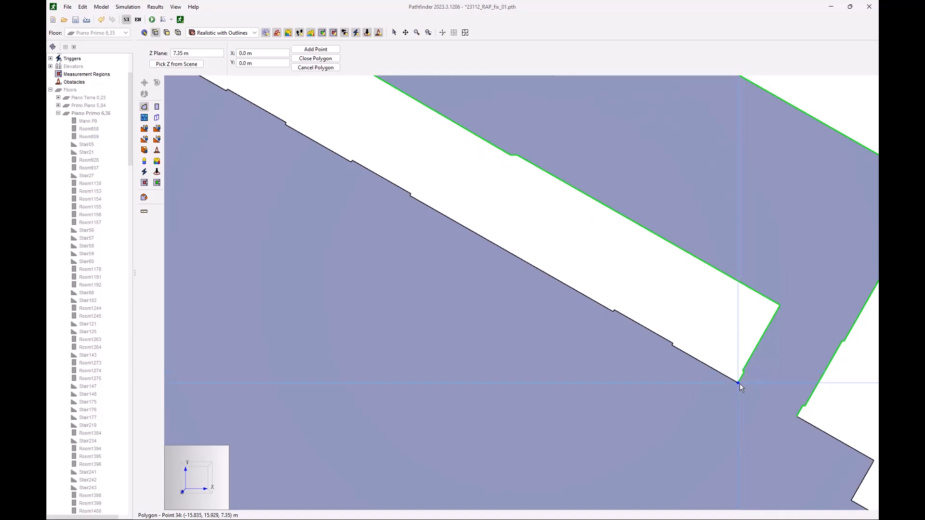
{"action": "left_click", "coordinate": [739, 383]}
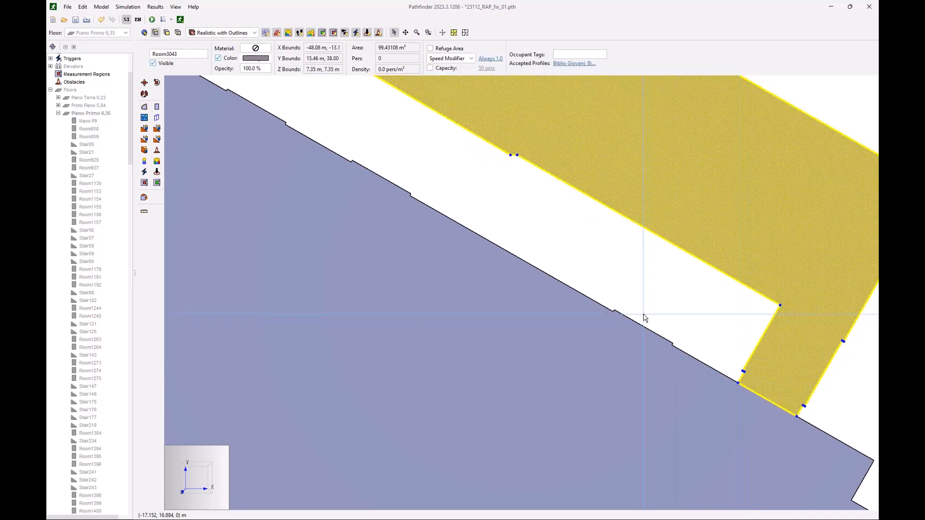
Start another polygonal room for the northwest wing's main part, tracing its first stepped corners from the central hall's northwest corner.
{"action": "scroll", "coordinate": [647, 299], "scroll_direction": "down", "scroll_amount": 4}
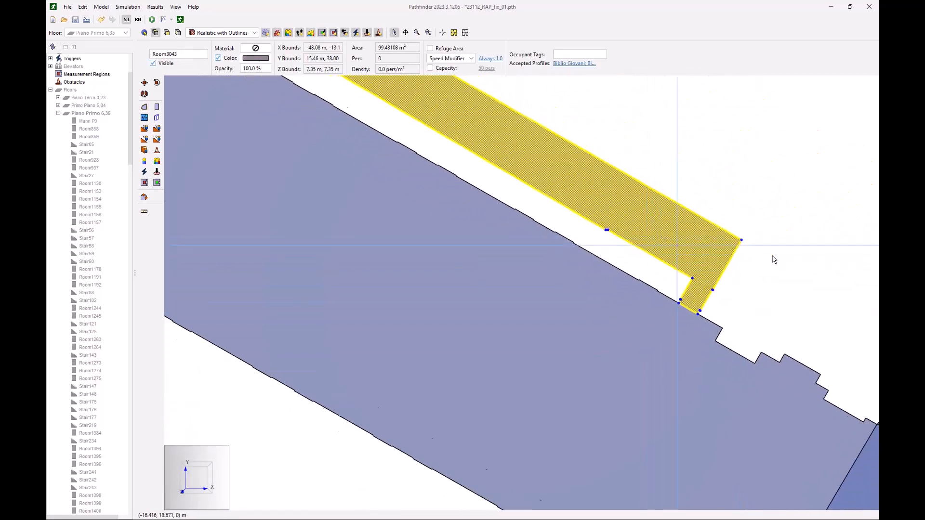
{"action": "scroll", "coordinate": [730, 87], "scroll_direction": "down", "scroll_amount": 2}
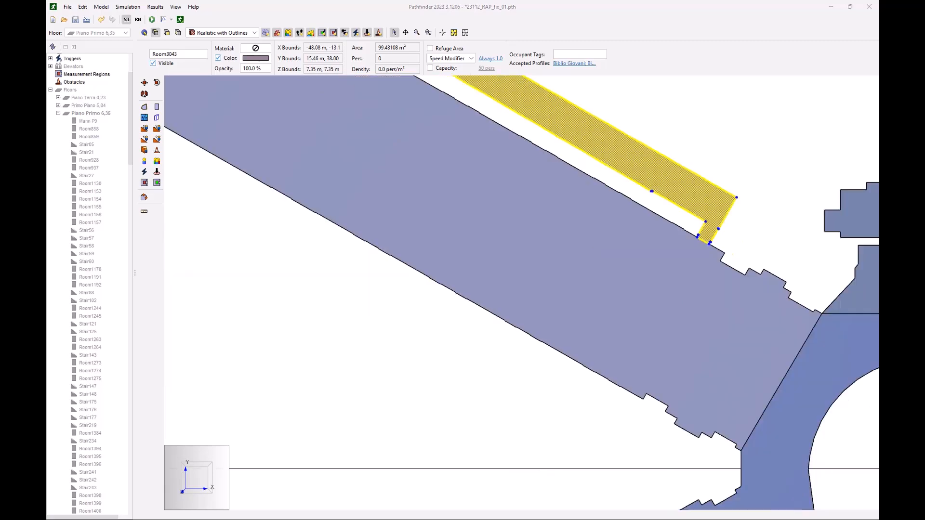
{"action": "left_click", "coordinate": [144, 107]}
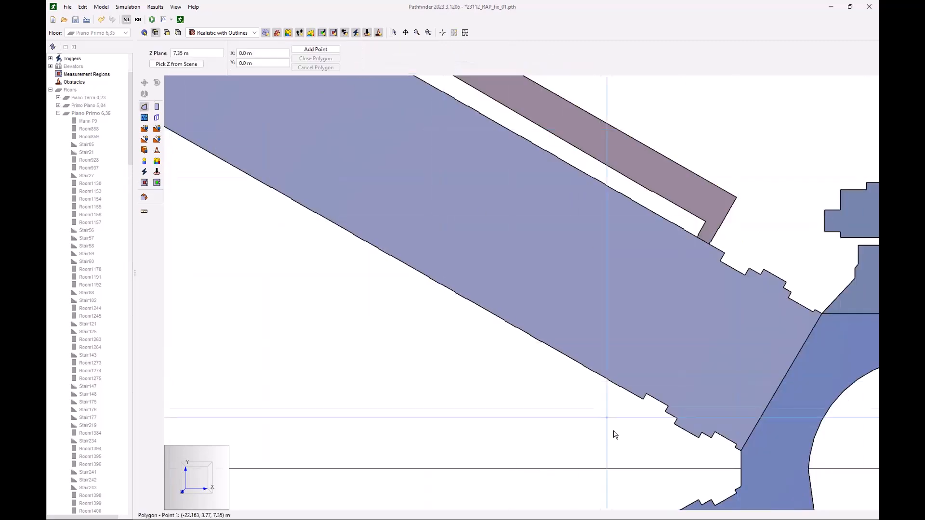
{"action": "left_click", "coordinate": [822, 313]}
{"action": "left_click", "coordinate": [819, 310]}
{"action": "left_click", "coordinate": [814, 312]}
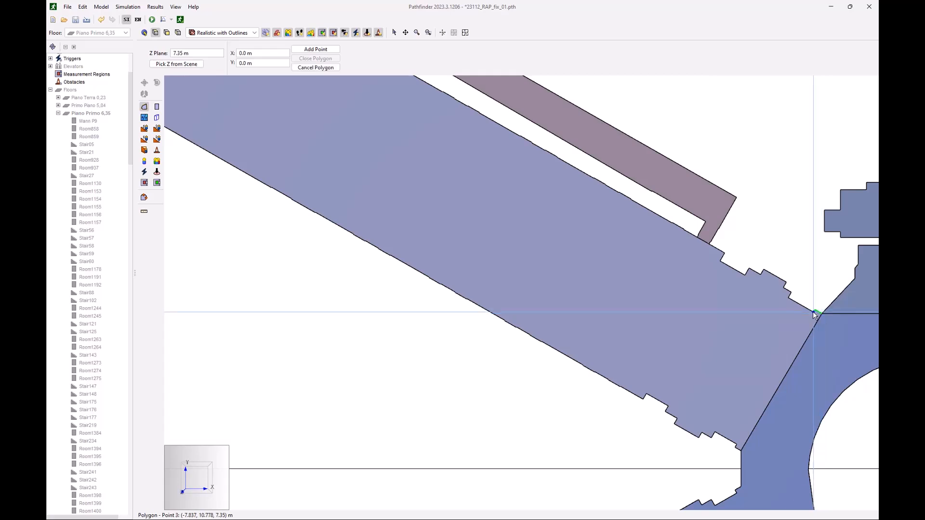
{"action": "left_click", "coordinate": [789, 297]}
{"action": "left_click", "coordinate": [785, 284]}
{"action": "left_click", "coordinate": [763, 271]}
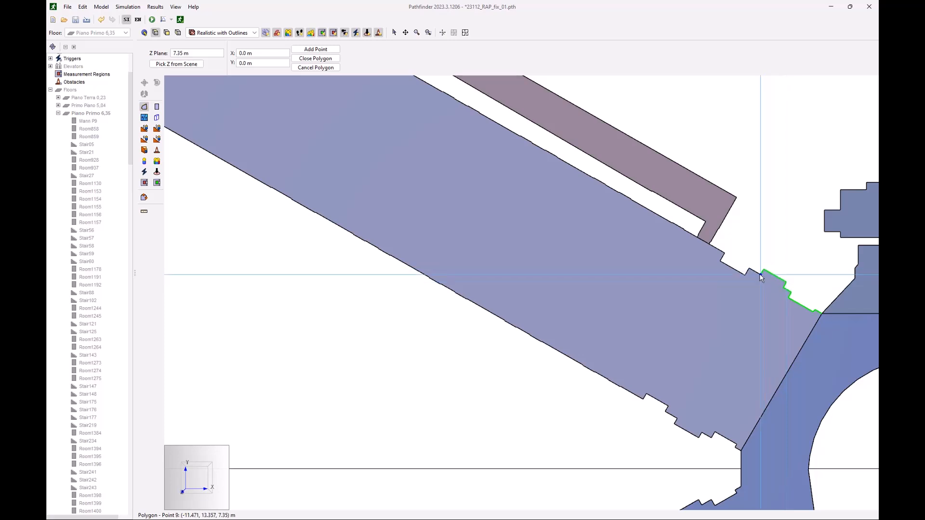
Continue the northwest wing's outline through the remaining stepped corners of its northern edge toward the strip's connecting passage.
{"action": "left_click", "coordinate": [750, 269]}
{"action": "left_click", "coordinate": [745, 276]}
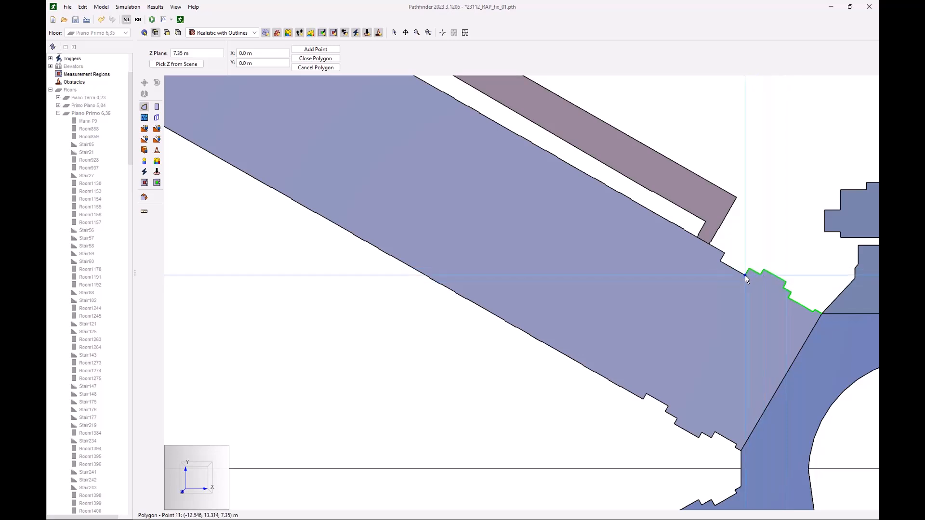
{"action": "left_click", "coordinate": [721, 260]}
{"action": "left_click", "coordinate": [725, 252]}
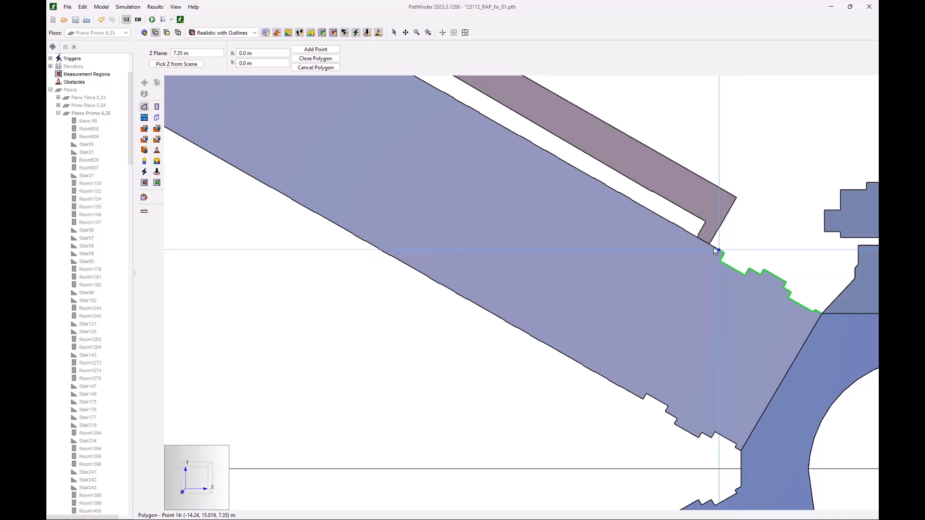
Trace past the strip's connecting passage and along the long hole, and complete the wing's outline to create the polygonal room.
{"action": "scroll", "coordinate": [709, 245], "scroll_direction": "up", "scroll_amount": 5}
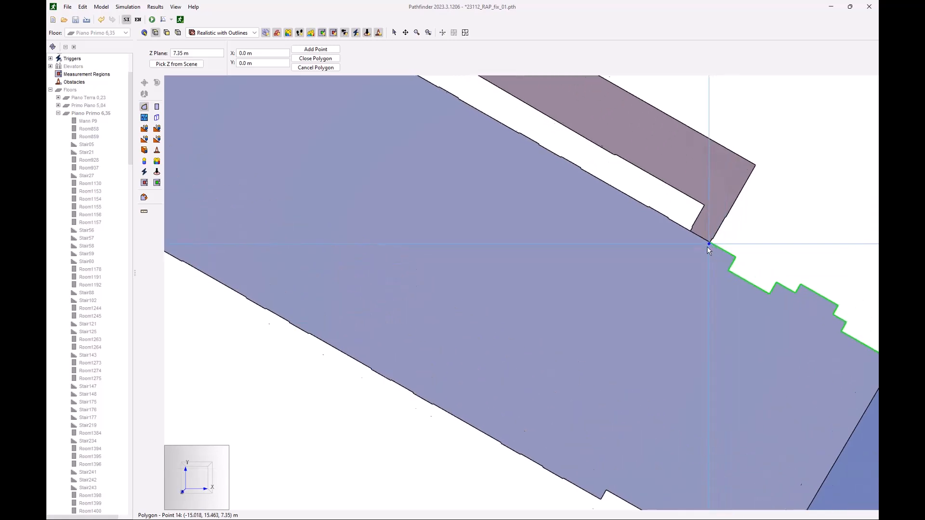
{"action": "left_click", "coordinate": [714, 237]}
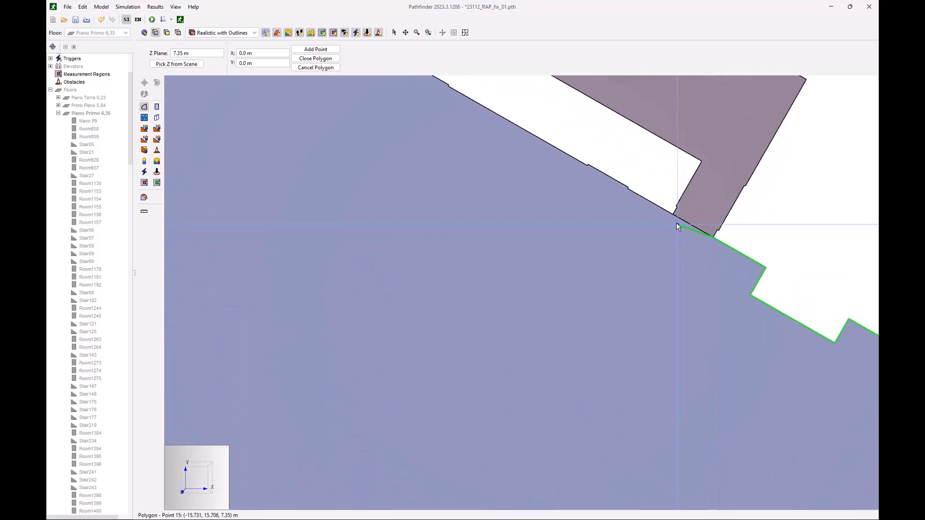
{"action": "left_click", "coordinate": [673, 213]}
{"action": "left_click", "coordinate": [629, 187]}
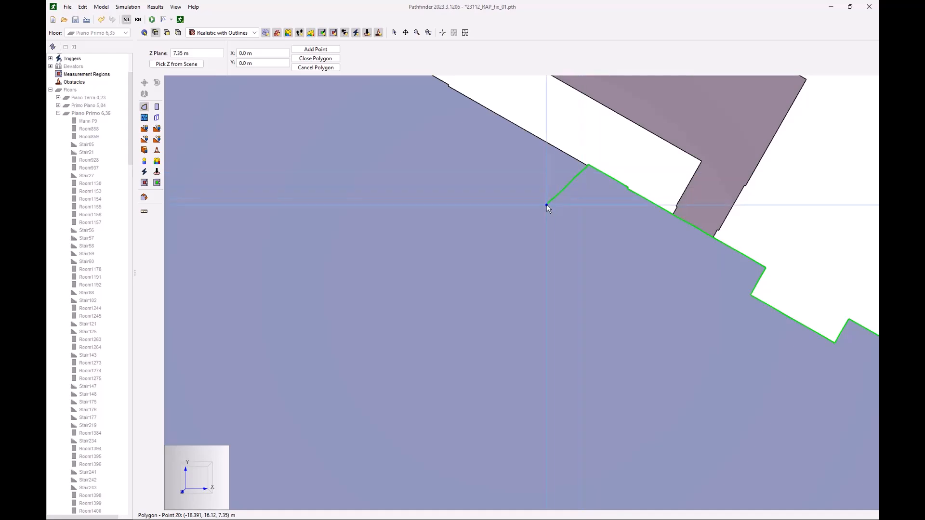
{"action": "scroll", "coordinate": [622, 399], "scroll_direction": "down", "scroll_amount": 5}
{"action": "scroll", "coordinate": [541, 260], "scroll_direction": "up", "scroll_amount": 2}
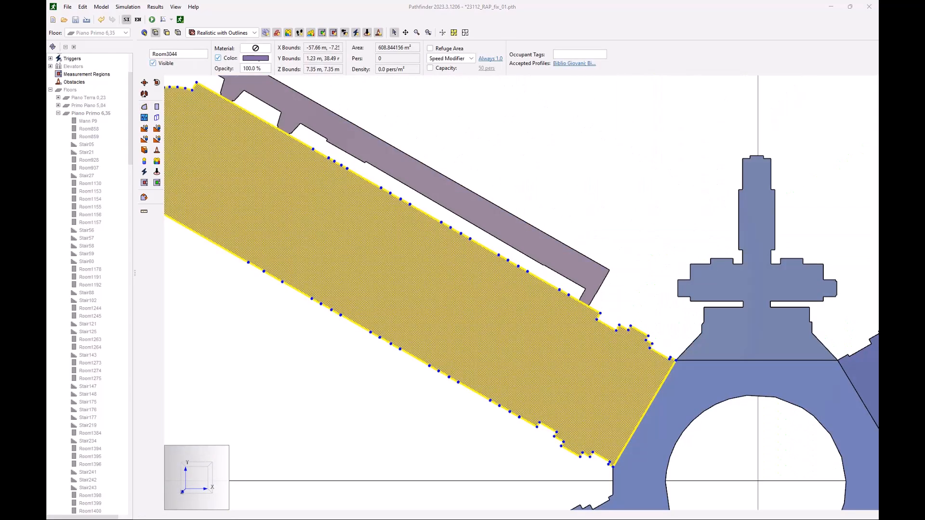
{"action": "left_click", "coordinate": [676, 149]}
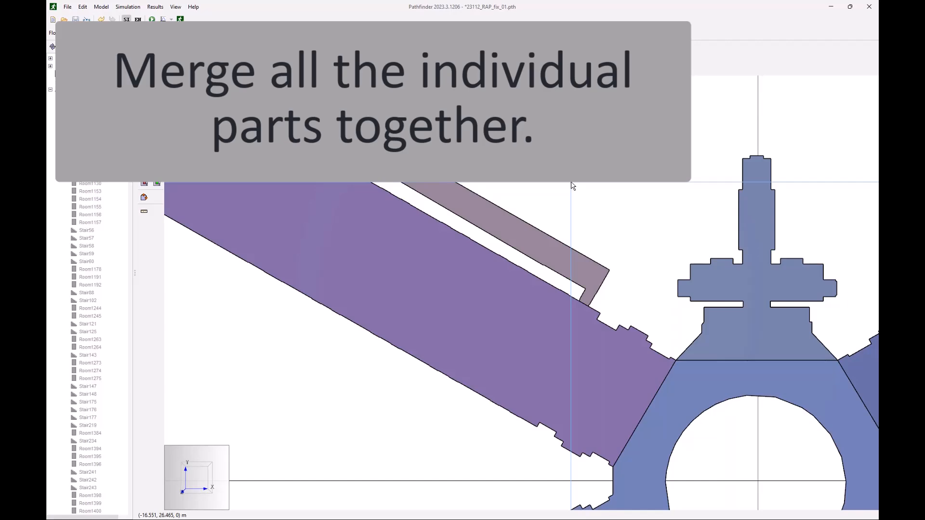
Merge the northwest strip, northwest wing, north part, central hall and remaining wings into one room.
{"action": "left_click", "coordinate": [586, 263]}
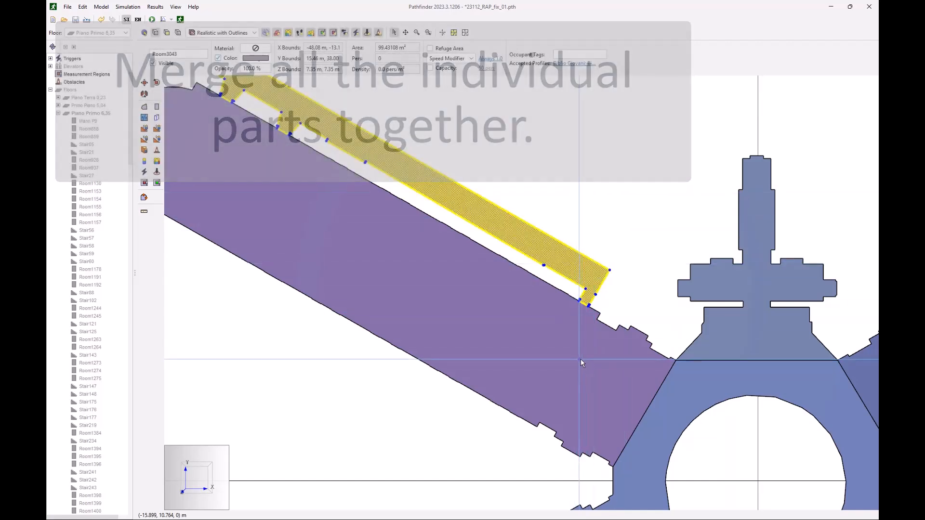
{"action": "left_click", "coordinate": [568, 357], "text": "ctrl"}
{"action": "left_click", "coordinate": [721, 354], "text": "ctrl"}
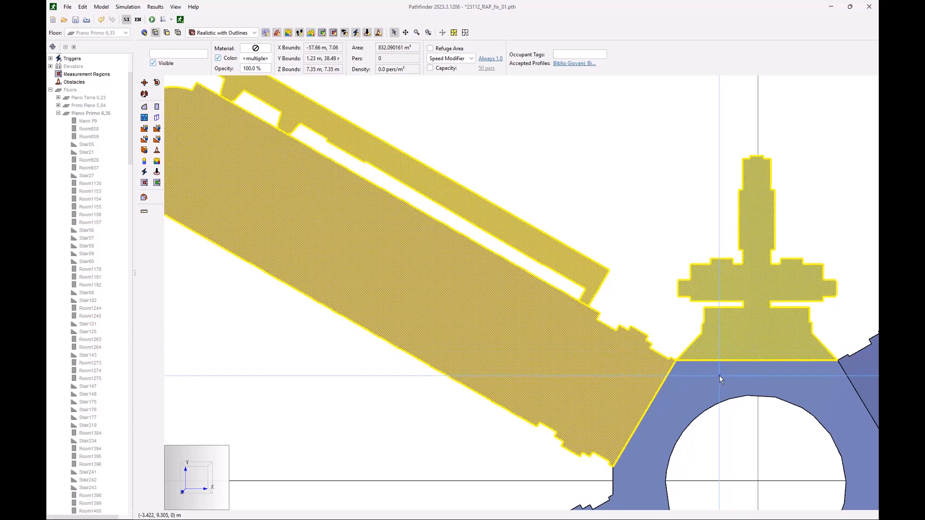
{"action": "left_click", "coordinate": [719, 375], "text": "ctrl"}
{"action": "right_click", "coordinate": [861, 374]}
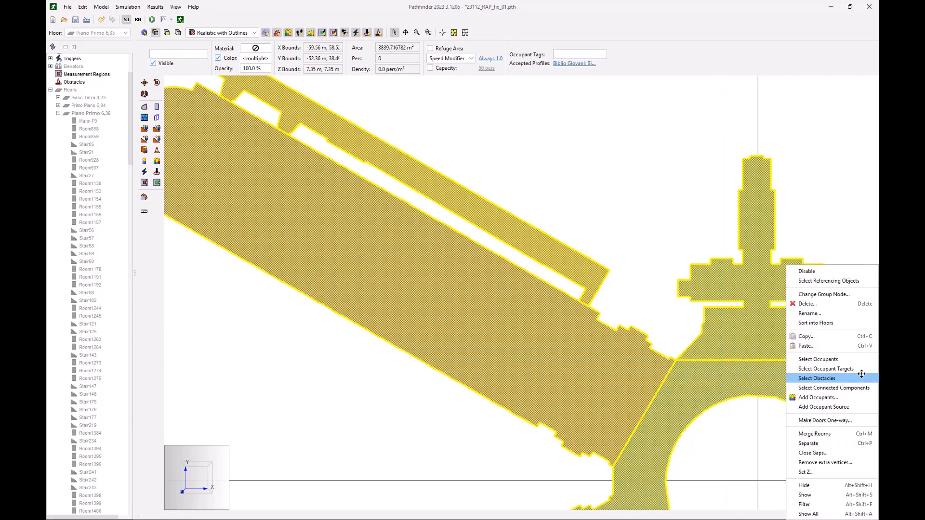
{"action": "left_click", "coordinate": [816, 434]}
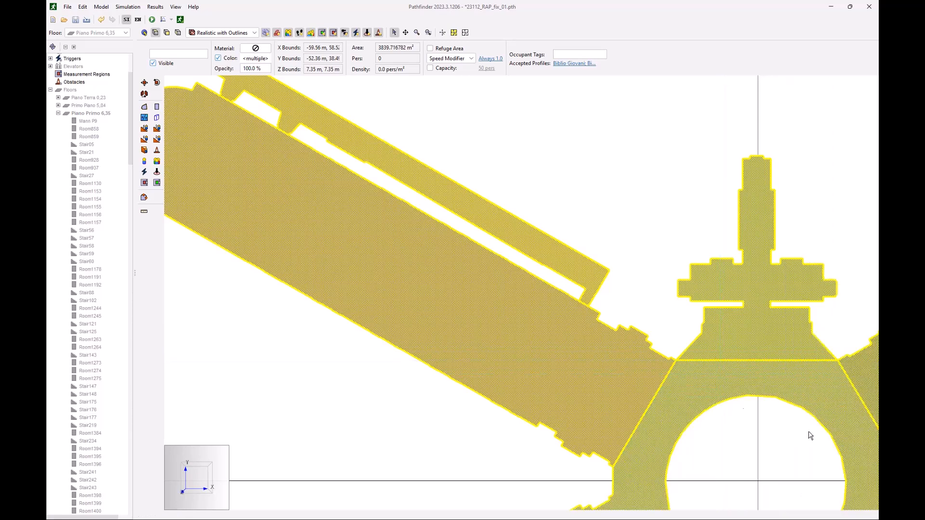
Examine the merged star-shaped room's complete outline, with its vertices shown and with the room deselected.
{"action": "scroll", "coordinate": [607, 183], "scroll_direction": "down", "scroll_amount": 5}
{"action": "scroll", "coordinate": [485, 233], "scroll_direction": "down", "scroll_amount": 2}
{"action": "scroll", "coordinate": [826, 276], "scroll_direction": "up", "scroll_amount": 3}
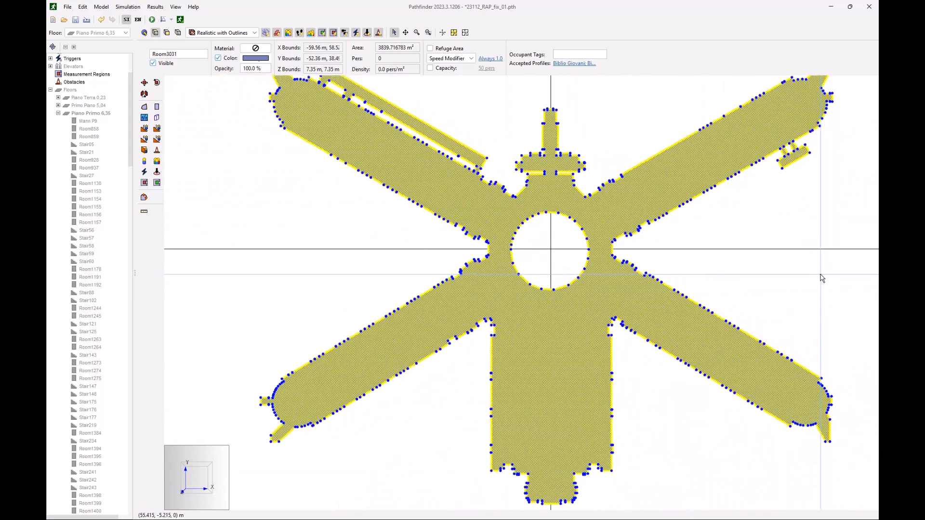
{"action": "scroll", "coordinate": [821, 278], "scroll_direction": "up", "scroll_amount": 1}
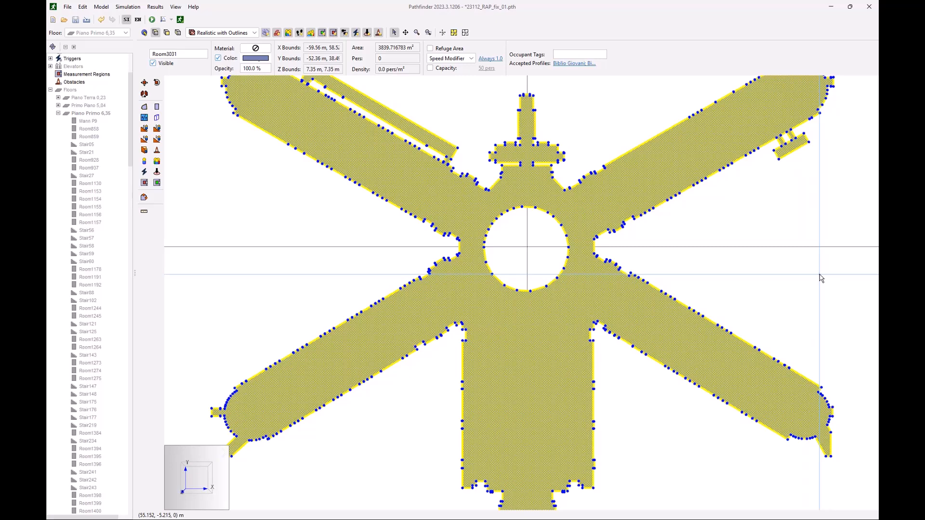
{"action": "scroll", "coordinate": [745, 217], "scroll_direction": "down", "scroll_amount": 3}
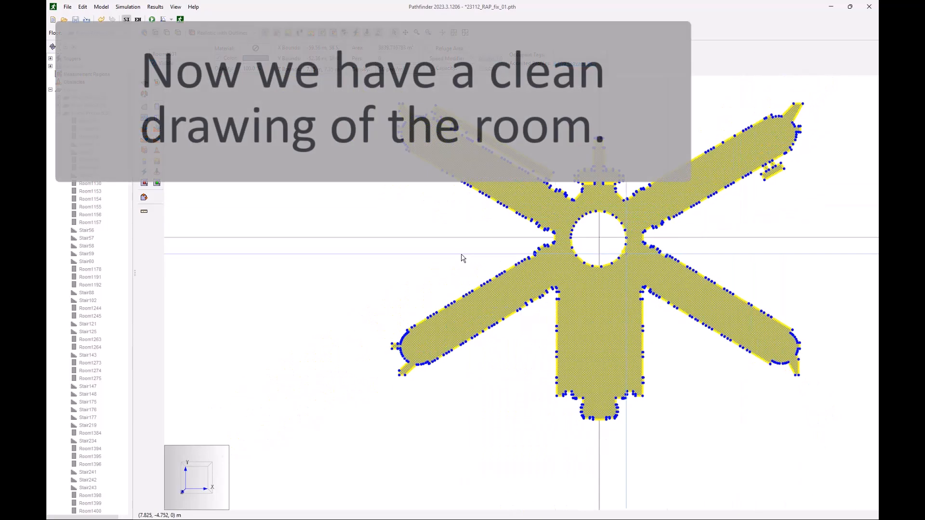
{"action": "scroll", "coordinate": [410, 274], "scroll_direction": "down", "scroll_amount": 2}
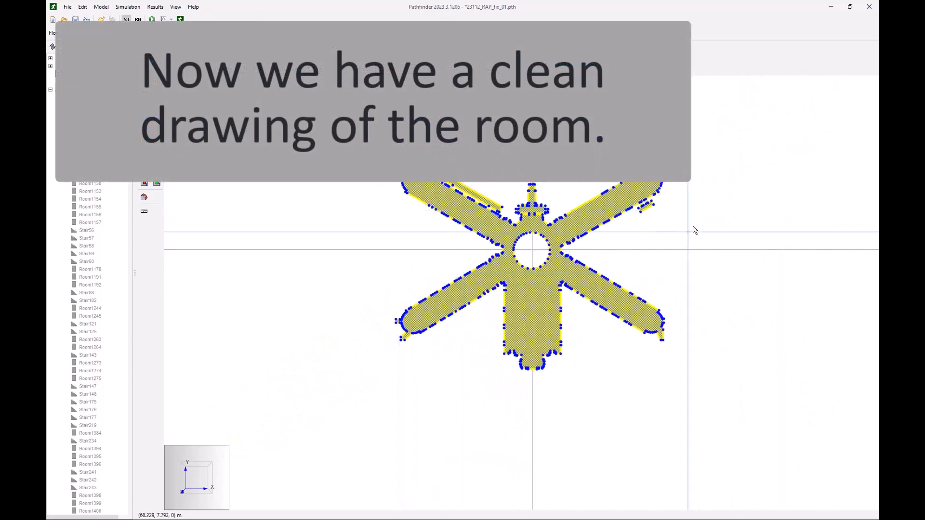
{"action": "left_click", "coordinate": [742, 239]}
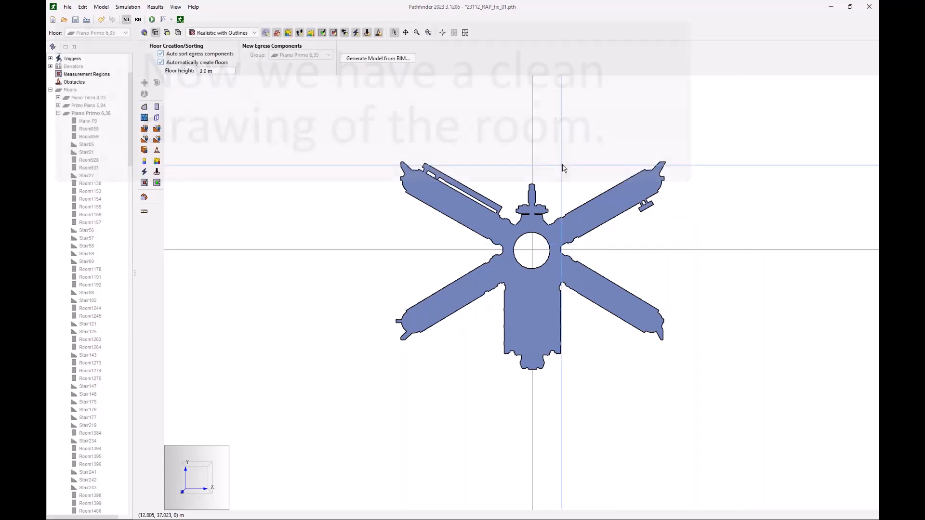
{"action": "scroll", "coordinate": [574, 192], "scroll_direction": "up", "scroll_amount": 5}
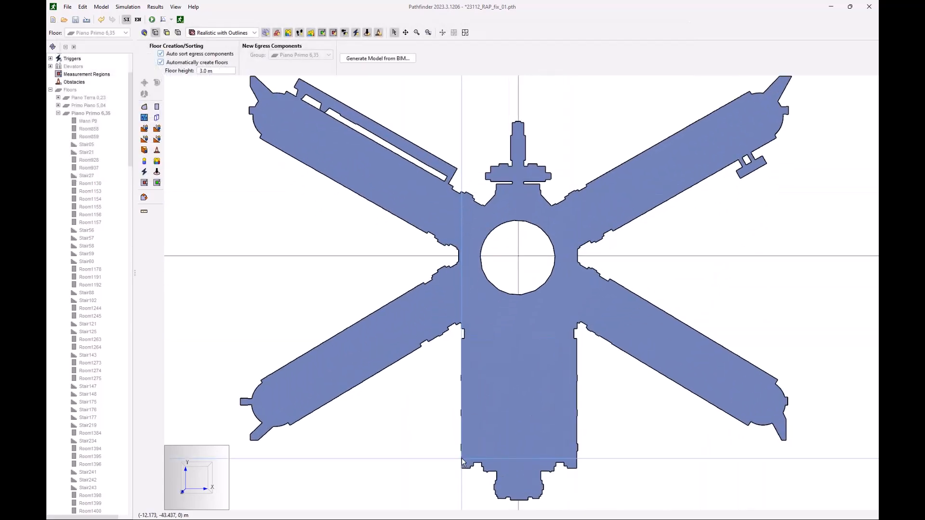
{"action": "scroll", "coordinate": [510, 388], "scroll_direction": "down", "scroll_amount": 1}
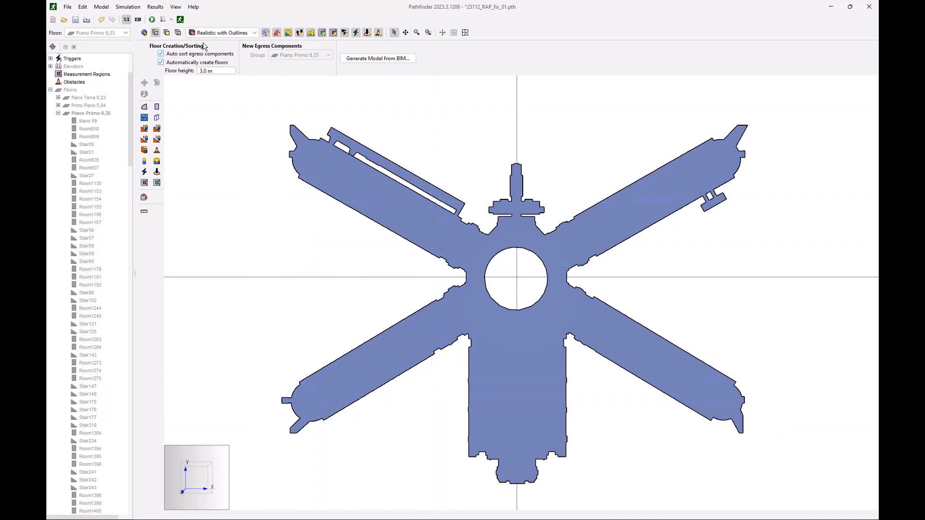
Show the mesh triangles and examine the room's triangulation around the central hole and along the wings.
{"action": "left_click", "coordinate": [177, 8]}
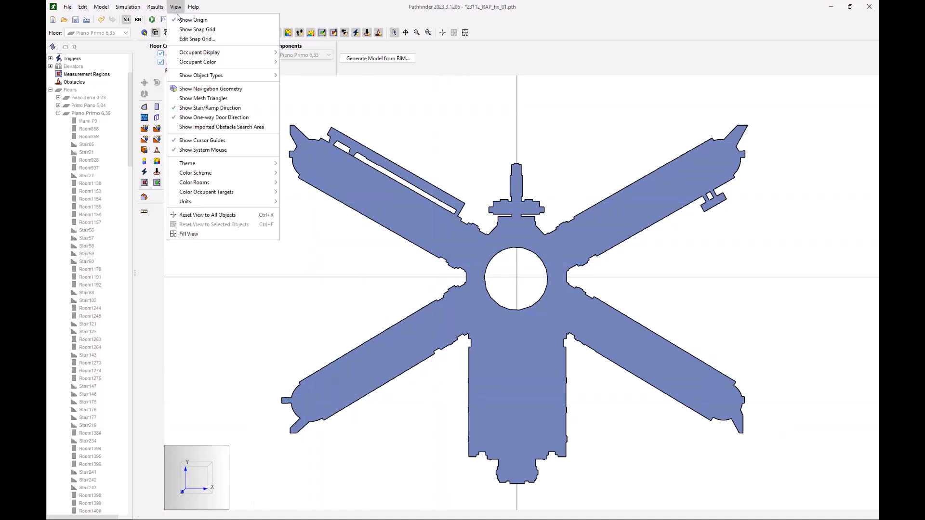
{"action": "left_click", "coordinate": [197, 99]}
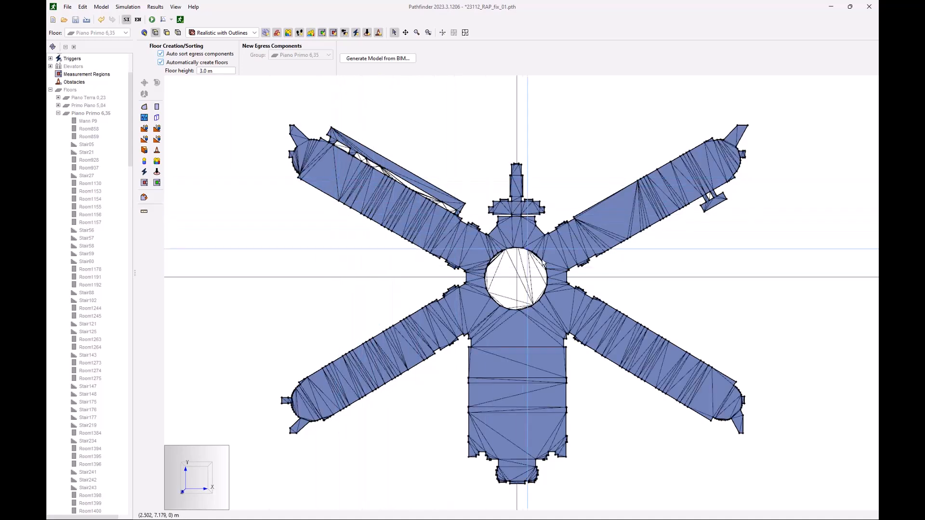
{"action": "scroll", "coordinate": [535, 282], "scroll_direction": "up", "scroll_amount": 5}
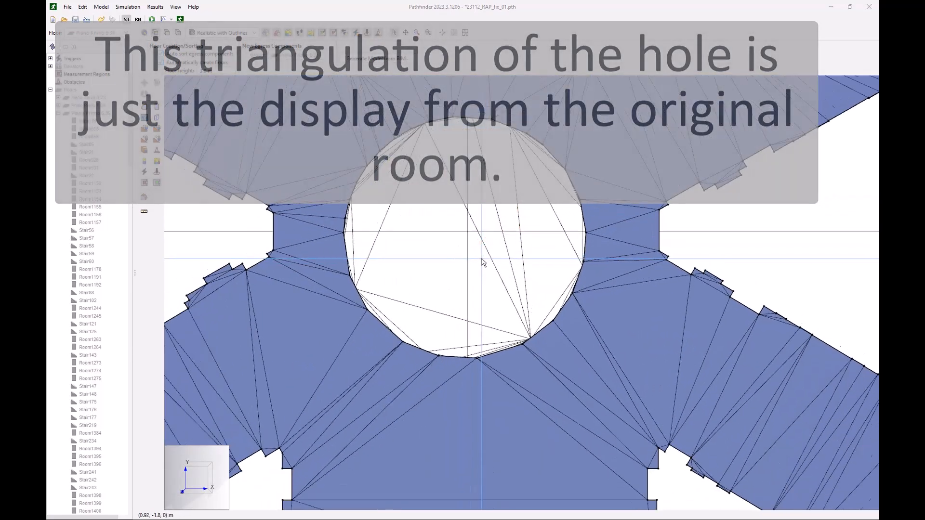
{"action": "scroll", "coordinate": [464, 240], "scroll_direction": "down", "scroll_amount": 5}
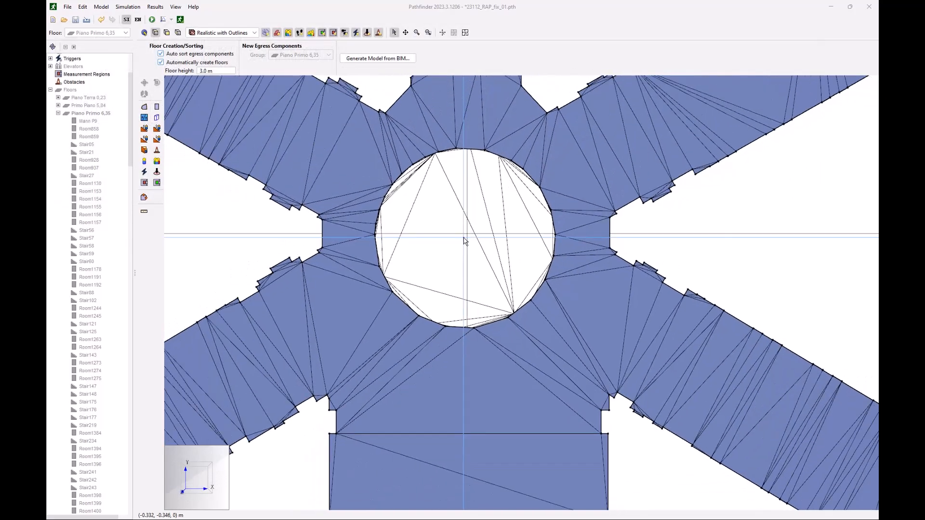
{"action": "scroll", "coordinate": [464, 241], "scroll_direction": "down", "scroll_amount": 5}
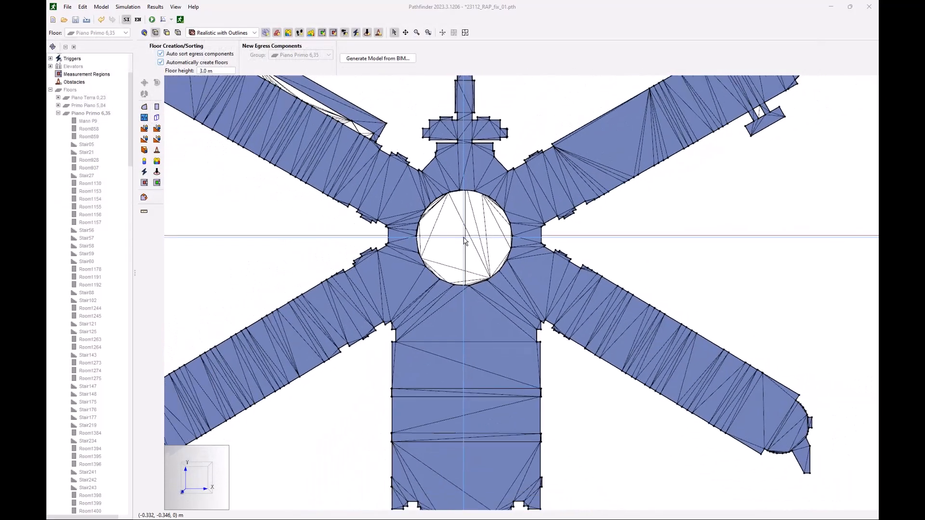
{"action": "scroll", "coordinate": [465, 241], "scroll_direction": "down", "scroll_amount": 1}
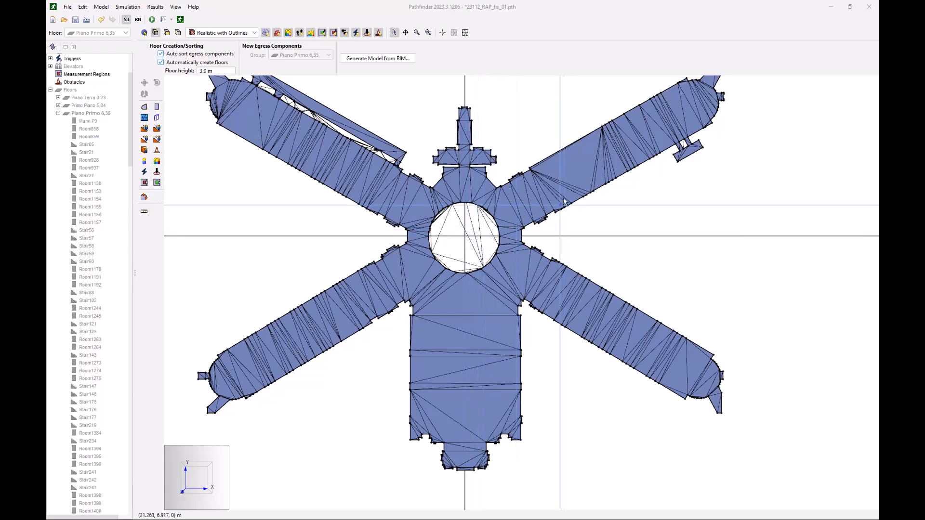
{"action": "left_click", "coordinate": [575, 174]}
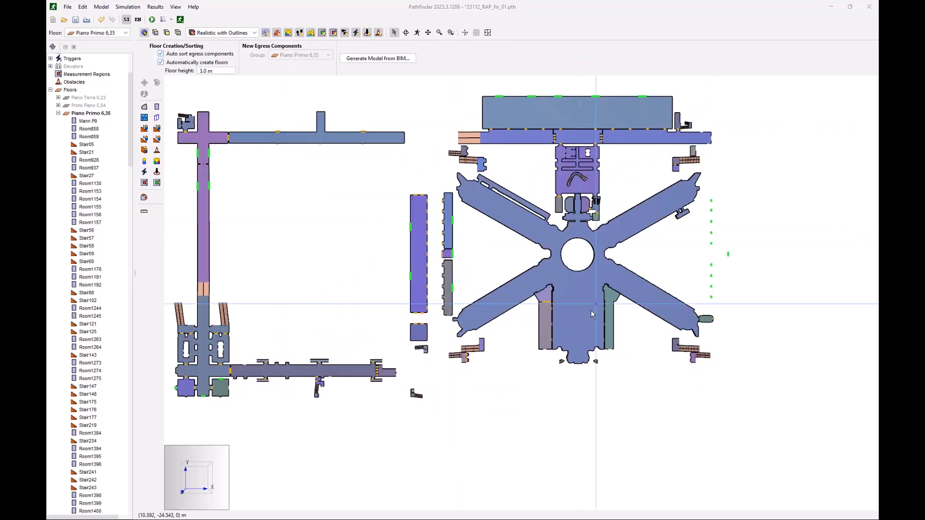
Save the model as 23112_RAP_fix_02.pth and select the new star-shaped room in a tilted 3D view.
{"action": "key", "text": "ctrl+s"}
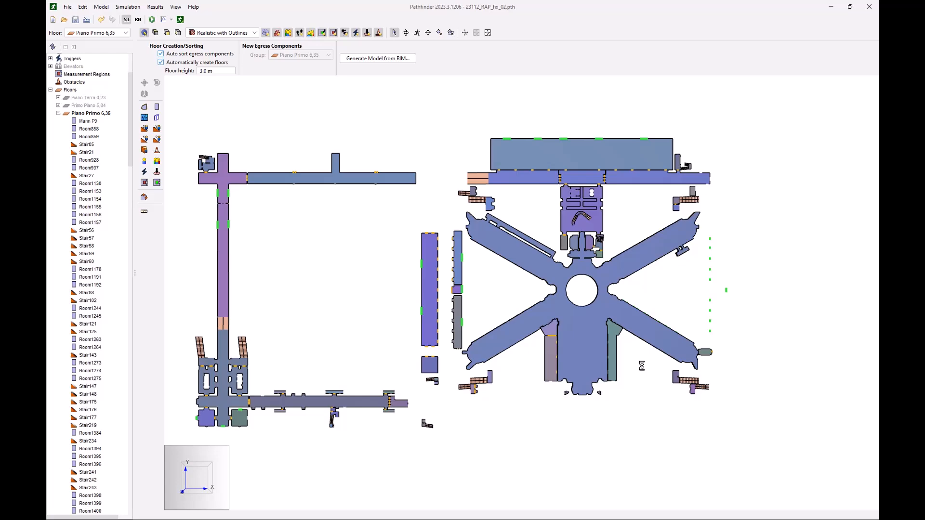
{"action": "middle_click_drag", "start_coordinate": [639, 381], "coordinate": [580, 280]}
{"action": "scroll", "coordinate": [580, 278], "scroll_direction": "up", "scroll_amount": 6}
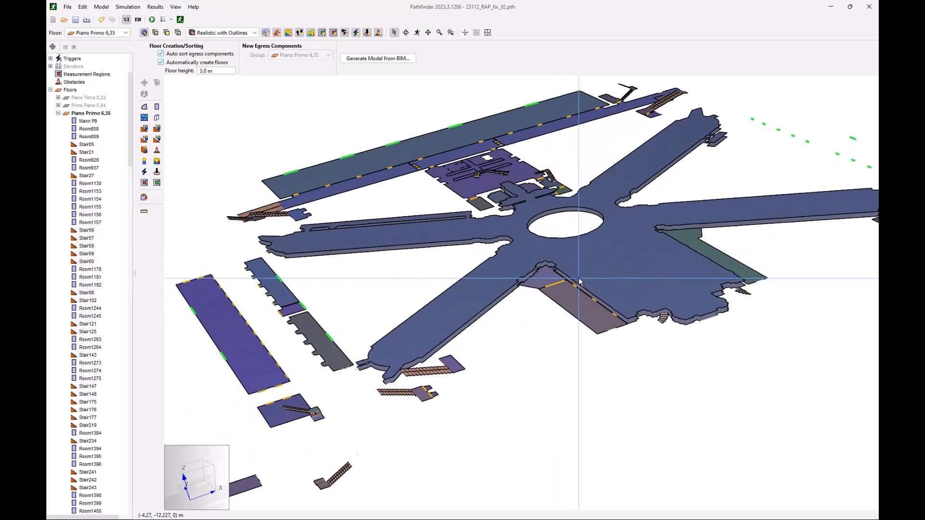
{"action": "middle_click_drag", "start_coordinate": [544, 332], "coordinate": [478, 252]}
{"action": "left_click", "coordinate": [478, 251]}
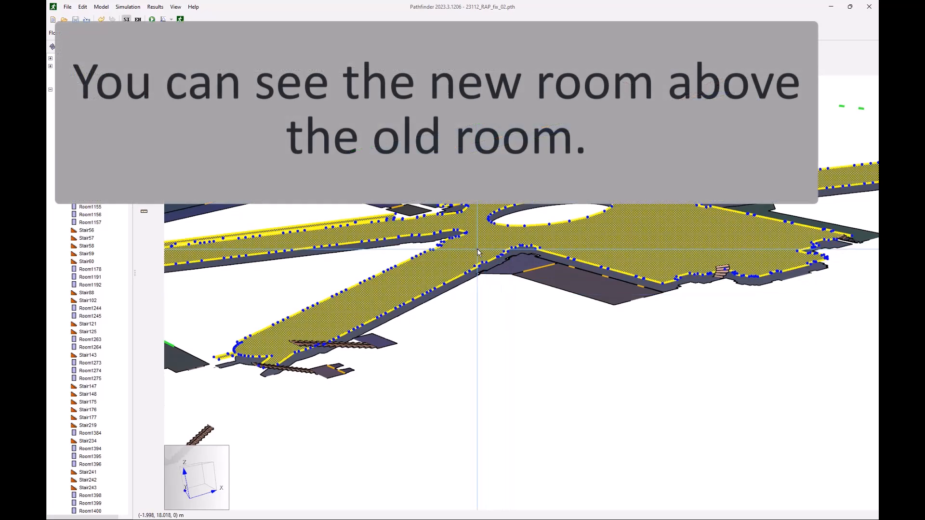
Delete the original Room710 lying beneath the new star-shaped room.
{"action": "left_click", "coordinate": [455, 289]}
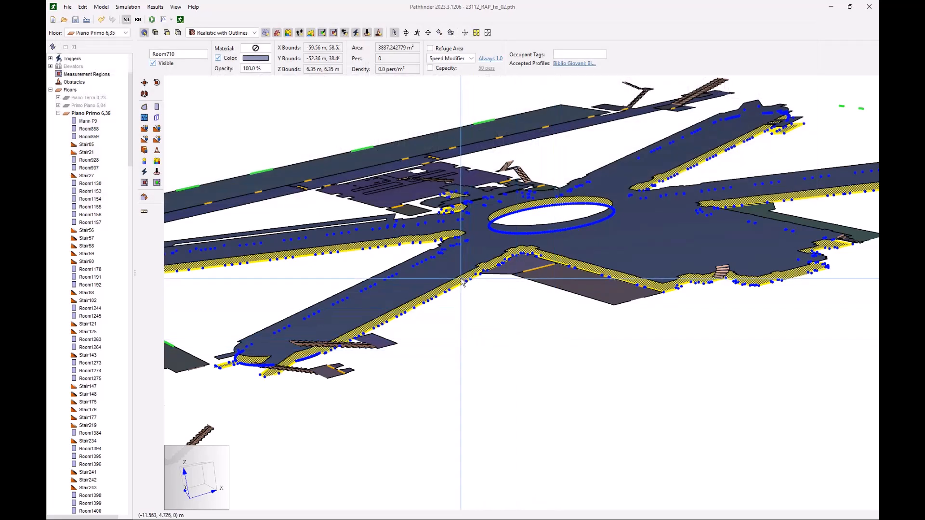
{"action": "right_click", "coordinate": [462, 279]}
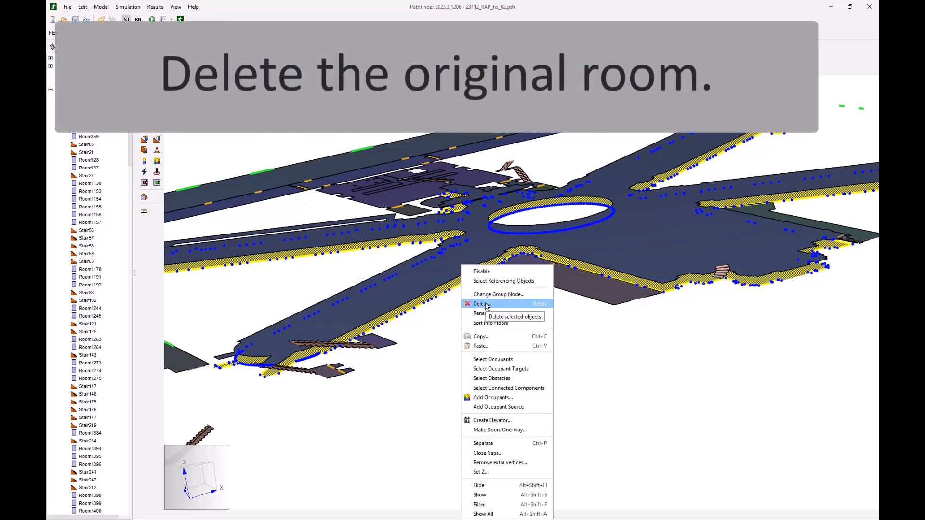
{"action": "left_click", "coordinate": [481, 304]}
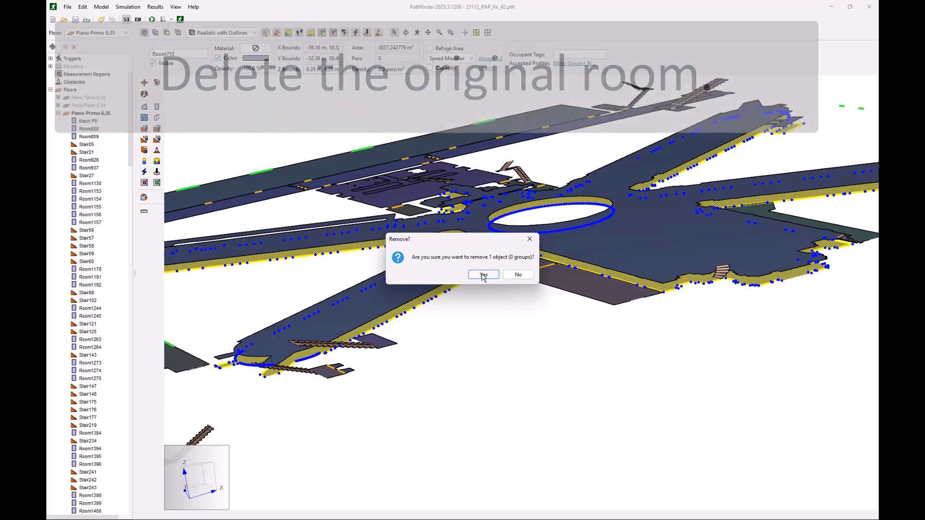
{"action": "left_click", "coordinate": [483, 274]}
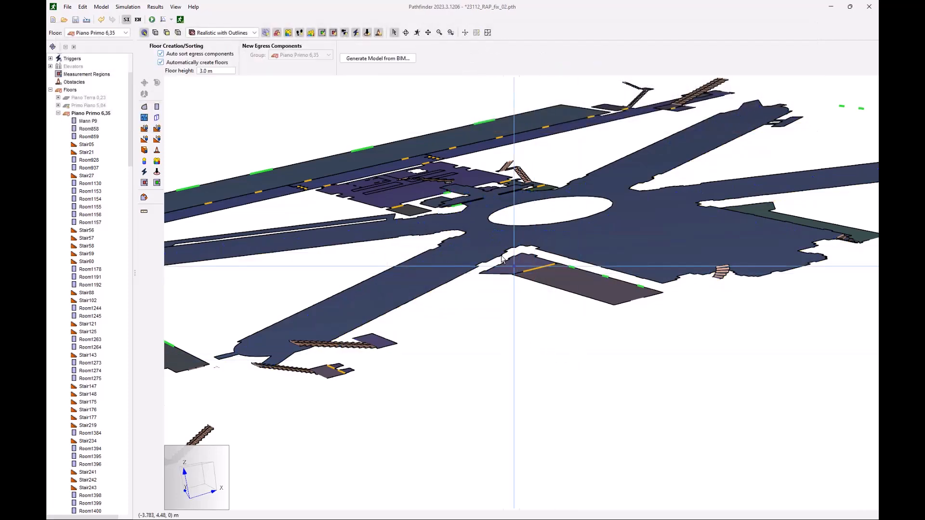
Move the new star-shaped room by -1 m in Z.
{"action": "left_click", "coordinate": [482, 246]}
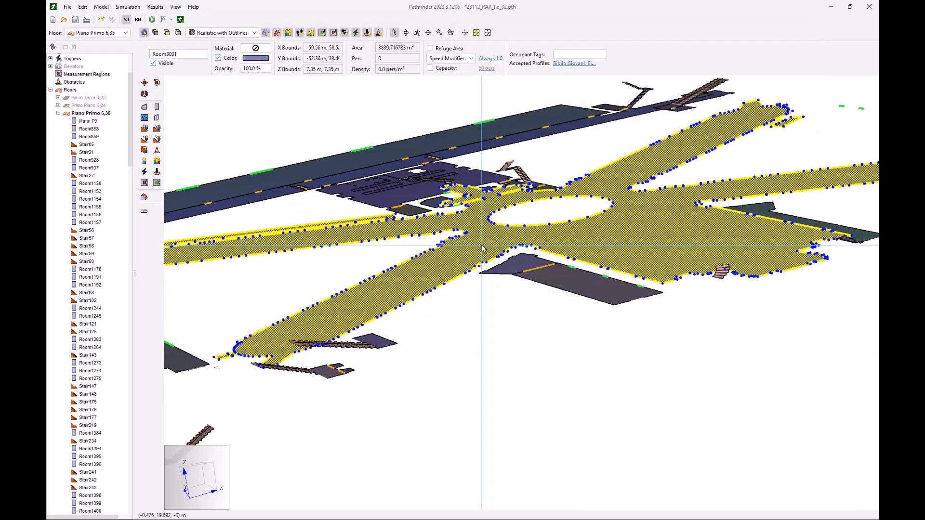
{"action": "left_click", "coordinate": [145, 84]}
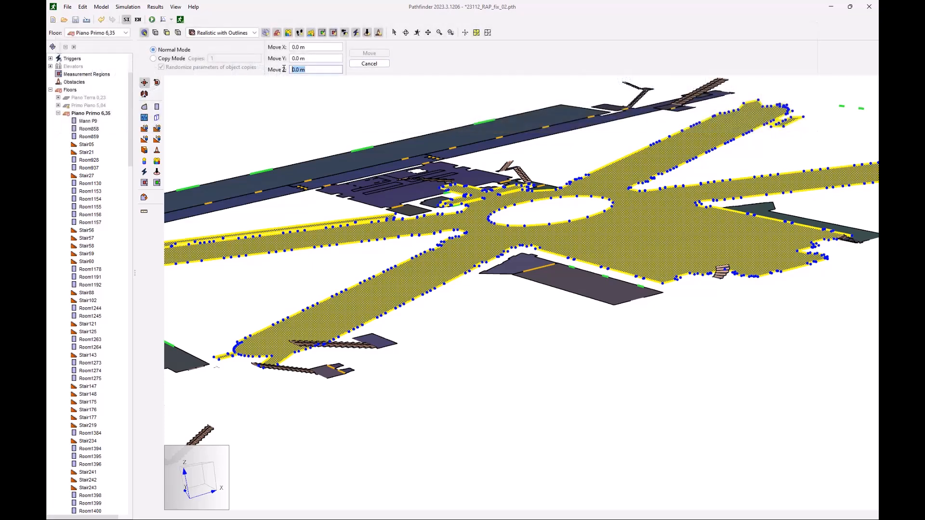
{"action": "type", "text": "-1"}
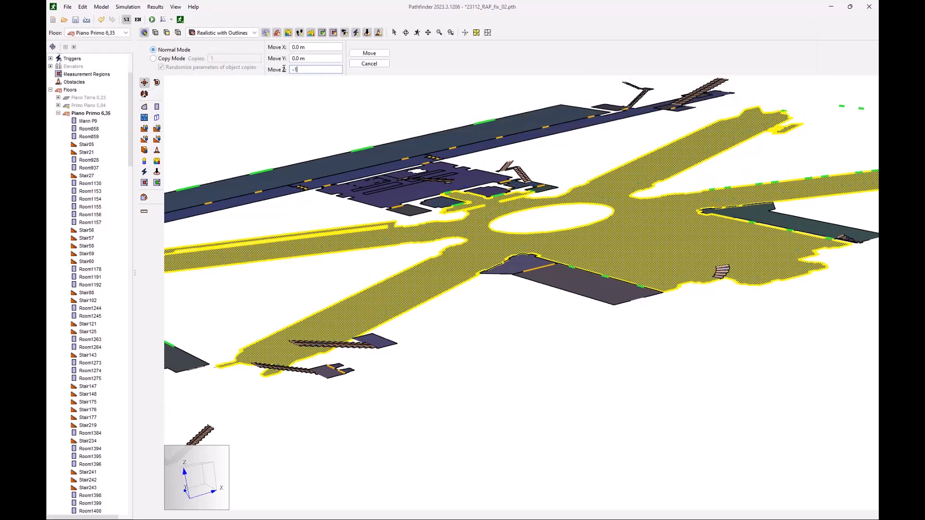
{"action": "left_click", "coordinate": [381, 56]}
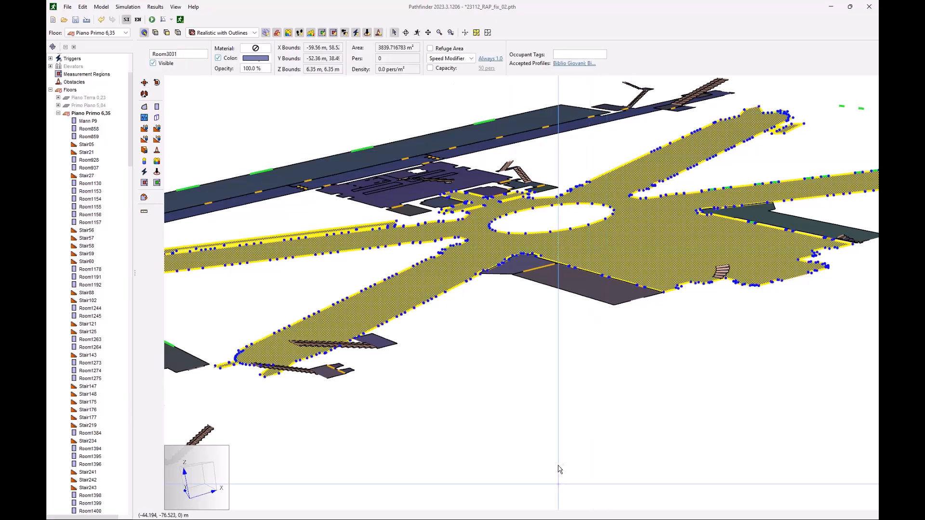
{"action": "left_click", "coordinate": [522, 372]}
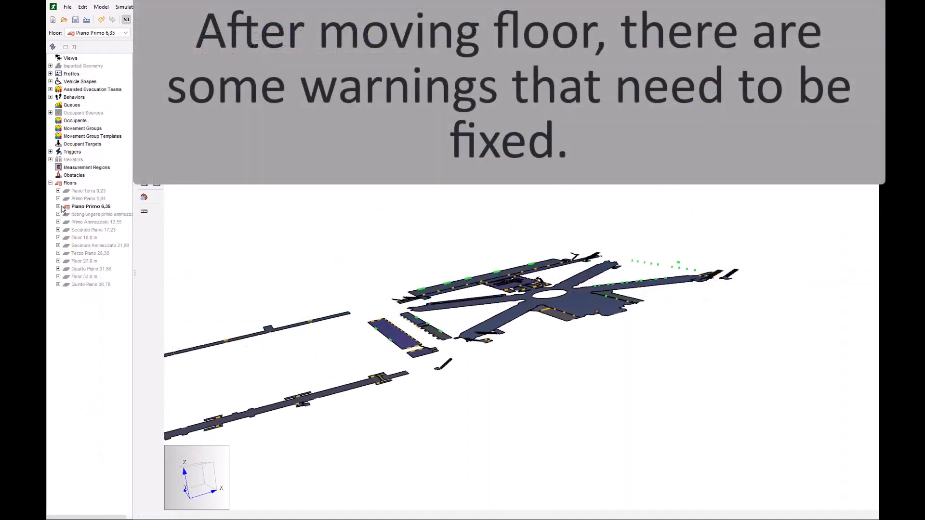
Expand the Piano Primo 6,35 floor and check its components for errors and warnings, down to the doors and ramps.
{"action": "left_click", "coordinate": [58, 206]}
{"action": "left_click_drag", "start_coordinate": [130, 152], "coordinate": [135, 466]}
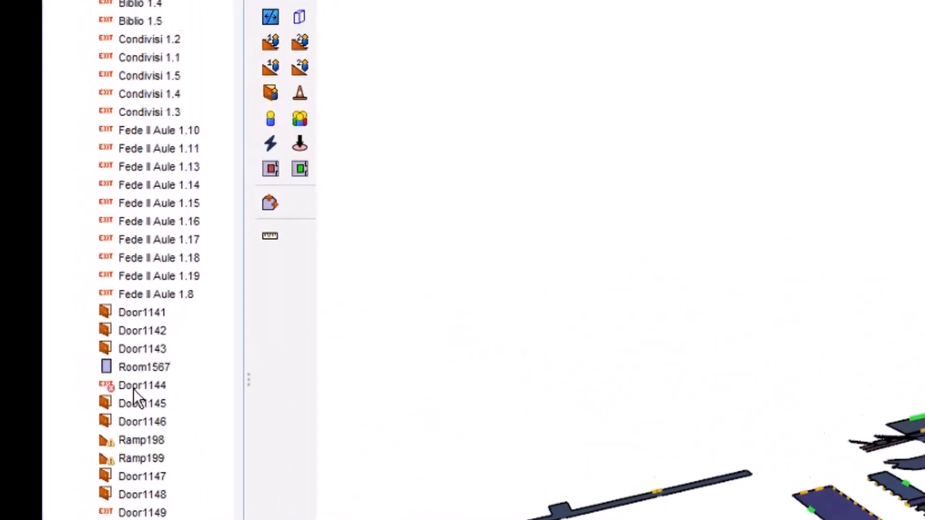
{"action": "mouse_move", "coordinate": [144, 412]}
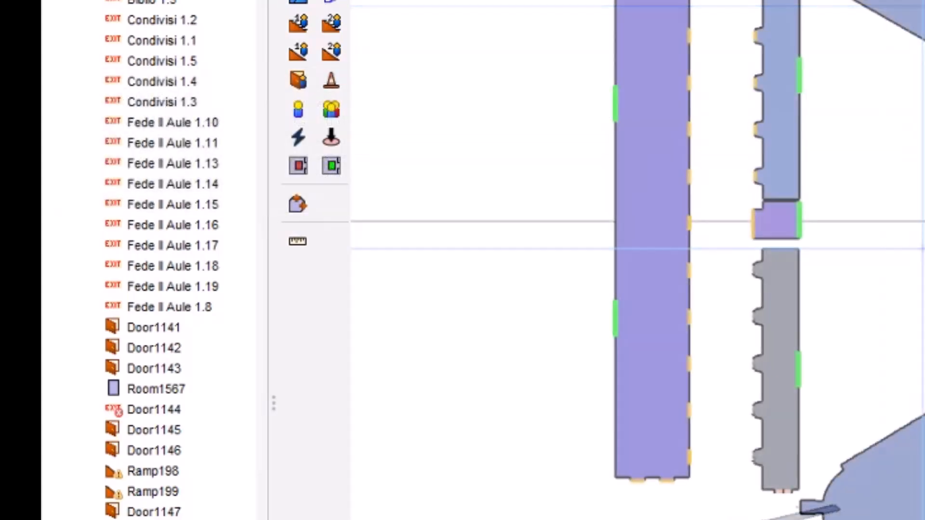
{"action": "scroll", "coordinate": [921, 275], "scroll_direction": "down", "scroll_amount": 4}
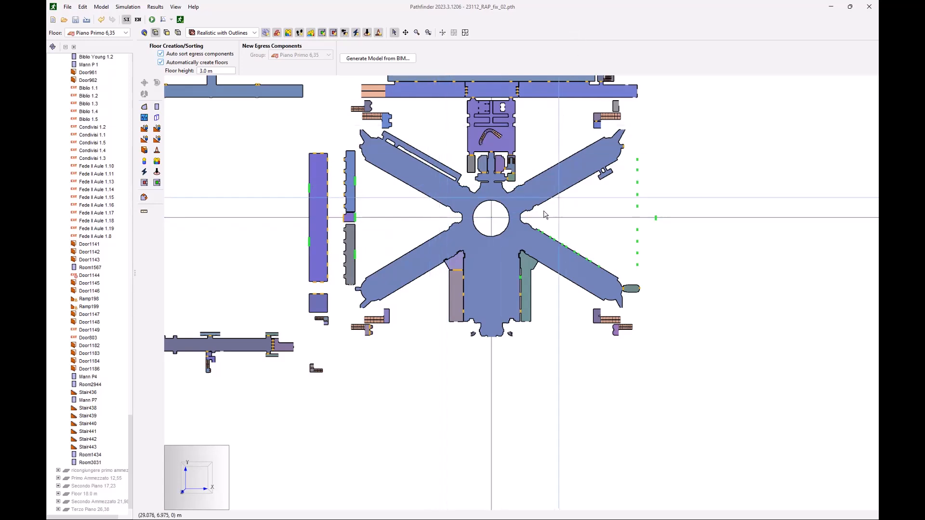
Find Door1144 and locate it in the plan, between the star-shaped room's central wing and the narrow green side room.
{"action": "key", "text": "ctrl+f"}
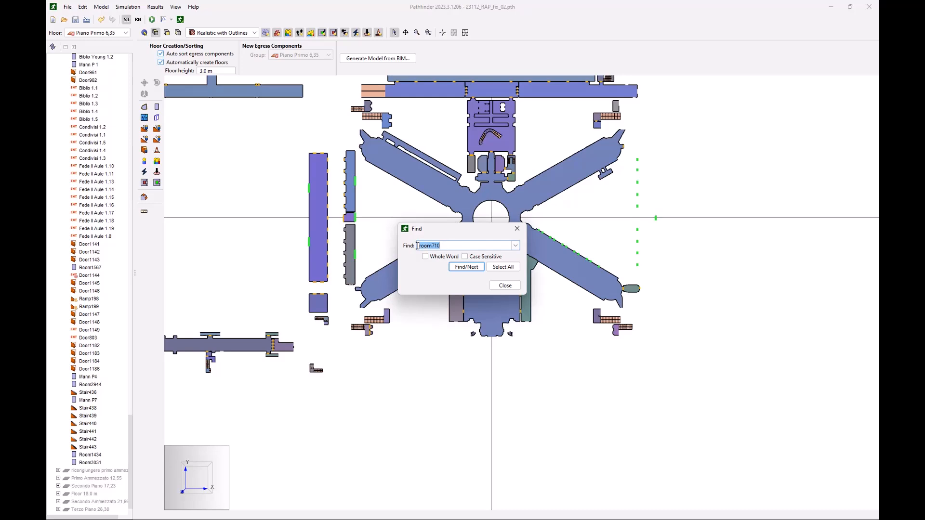
{"action": "type", "text": "Door1144"}
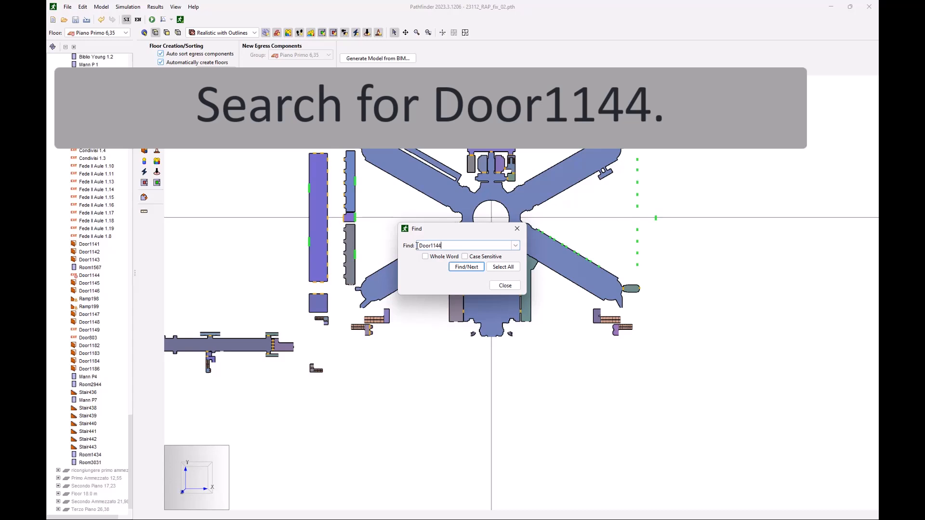
{"action": "left_click", "coordinate": [467, 267]}
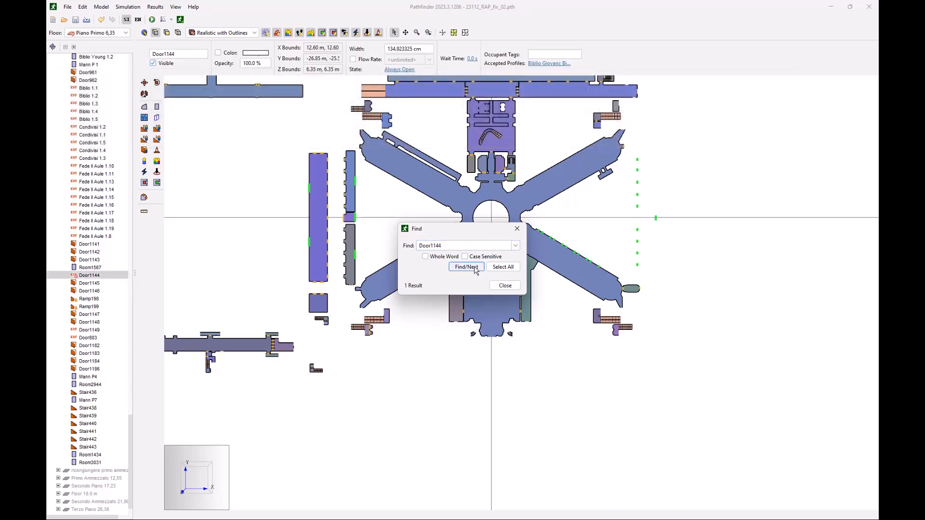
{"action": "scroll", "coordinate": [410, 370], "scroll_direction": "down", "scroll_amount": 2}
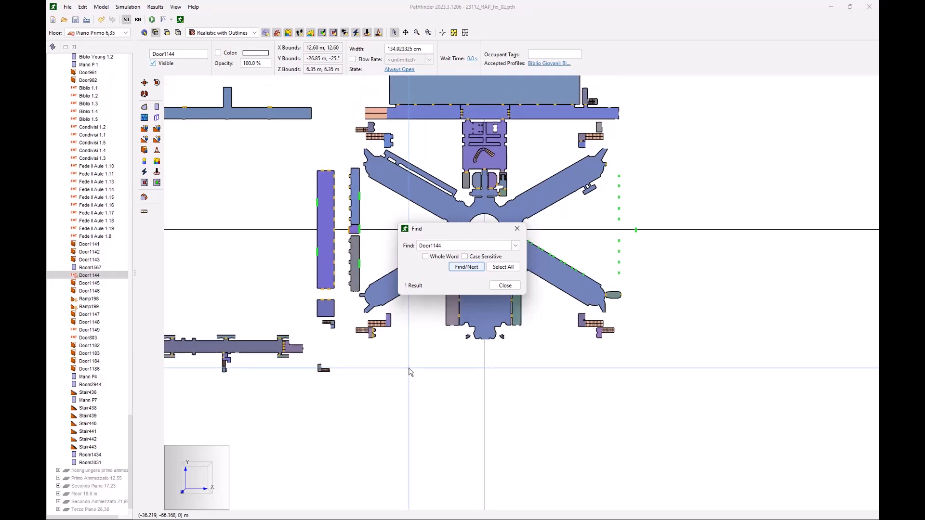
{"action": "scroll", "coordinate": [410, 371], "scroll_direction": "down", "scroll_amount": 3}
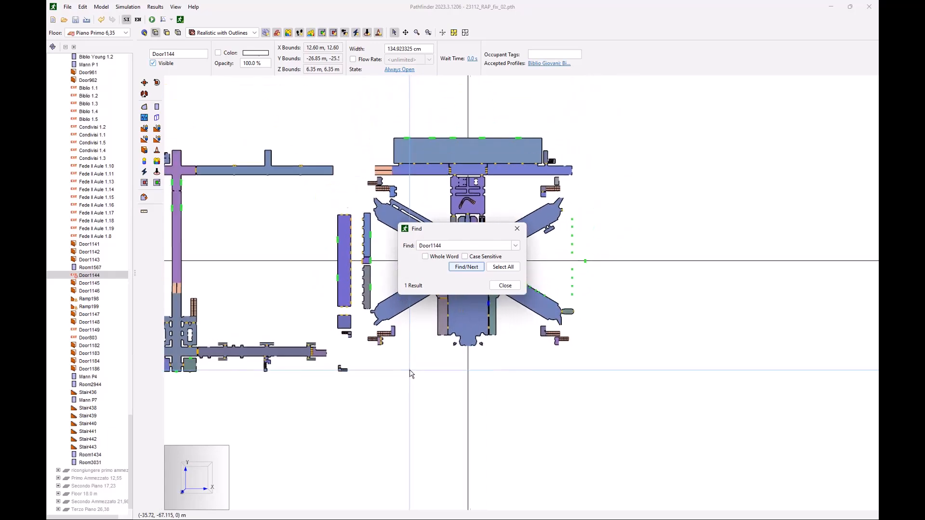
{"action": "scroll", "coordinate": [644, 374], "scroll_direction": "down", "scroll_amount": 1}
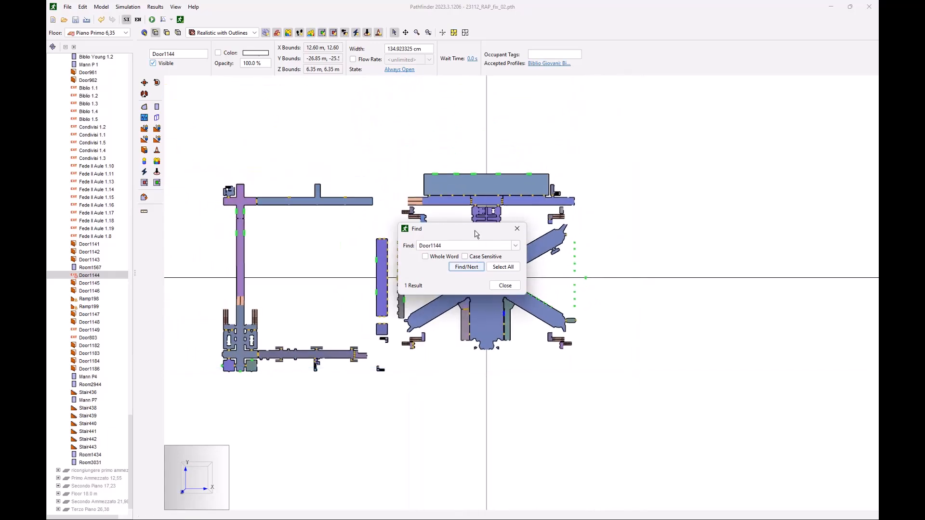
{"action": "left_click_drag", "start_coordinate": [476, 234], "coordinate": [779, 181]}
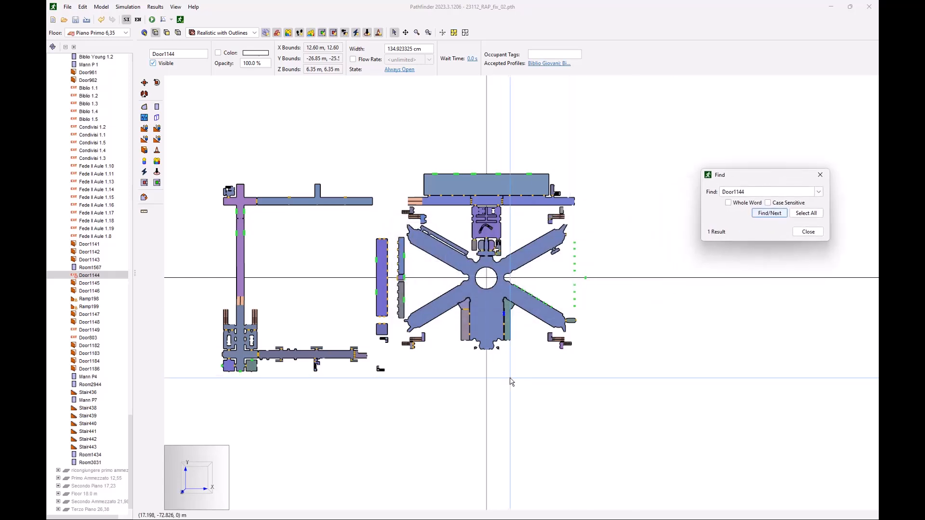
{"action": "scroll", "coordinate": [509, 327], "scroll_direction": "up", "scroll_amount": 1}
{"action": "scroll", "coordinate": [509, 327], "scroll_direction": "up", "scroll_amount": 5}
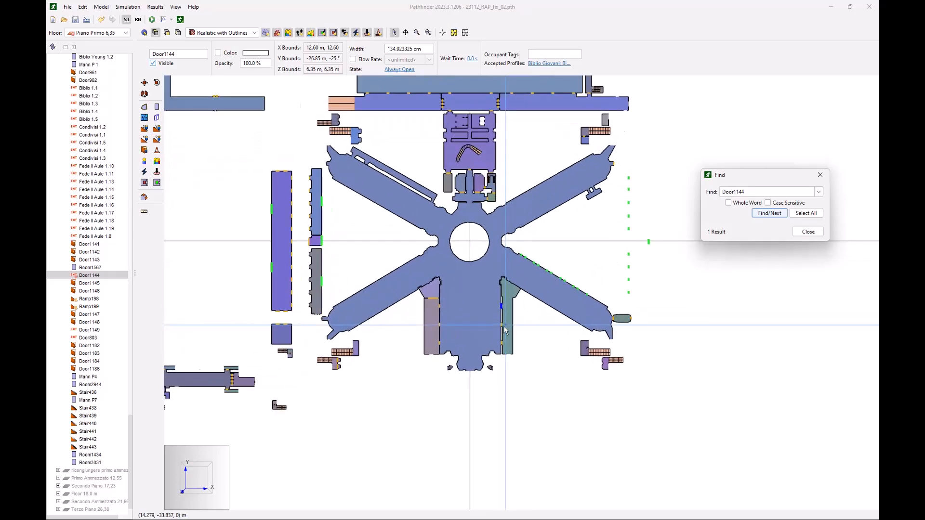
{"action": "scroll", "coordinate": [505, 296], "scroll_direction": "up", "scroll_amount": 4}
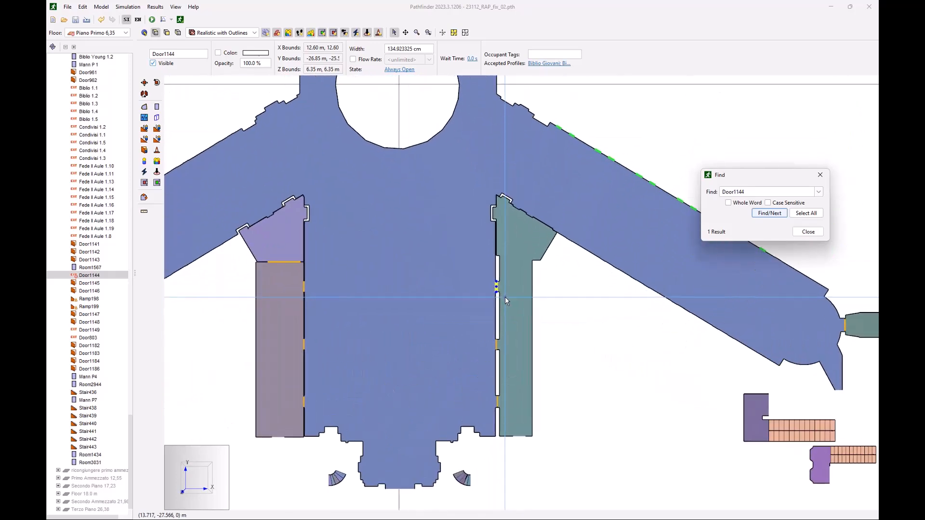
{"action": "scroll", "coordinate": [502, 302], "scroll_direction": "up", "scroll_amount": 3}
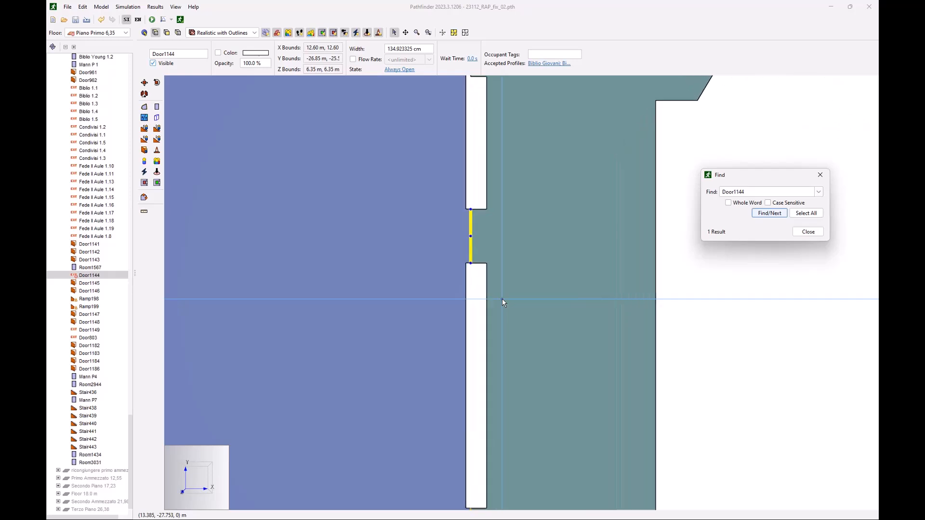
Draw a thin rectangular room at Z plane 6.35 m over the star-shaped room's protruding strip at Door1144's upper end, and delete it.
{"action": "left_click", "coordinate": [477, 293]}
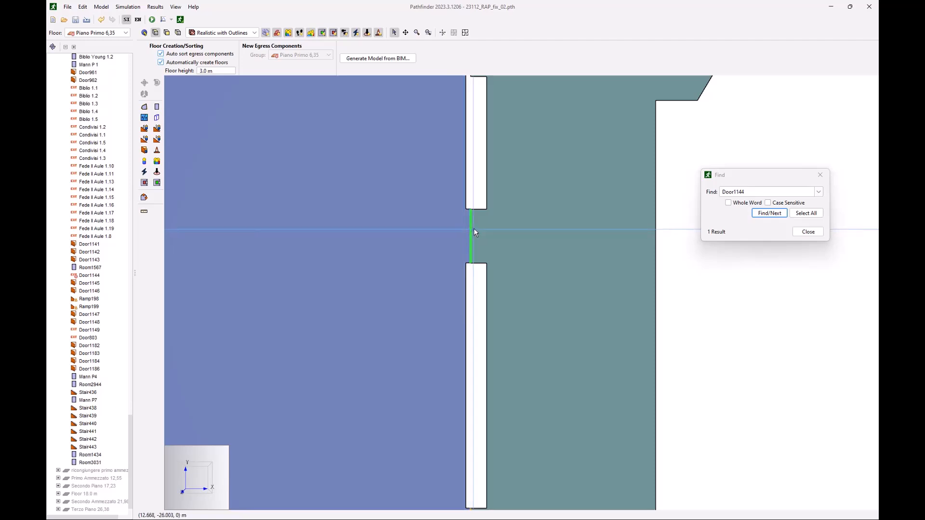
{"action": "scroll", "coordinate": [464, 242], "scroll_direction": "up", "scroll_amount": 3}
{"action": "scroll", "coordinate": [467, 242], "scroll_direction": "up", "scroll_amount": 2}
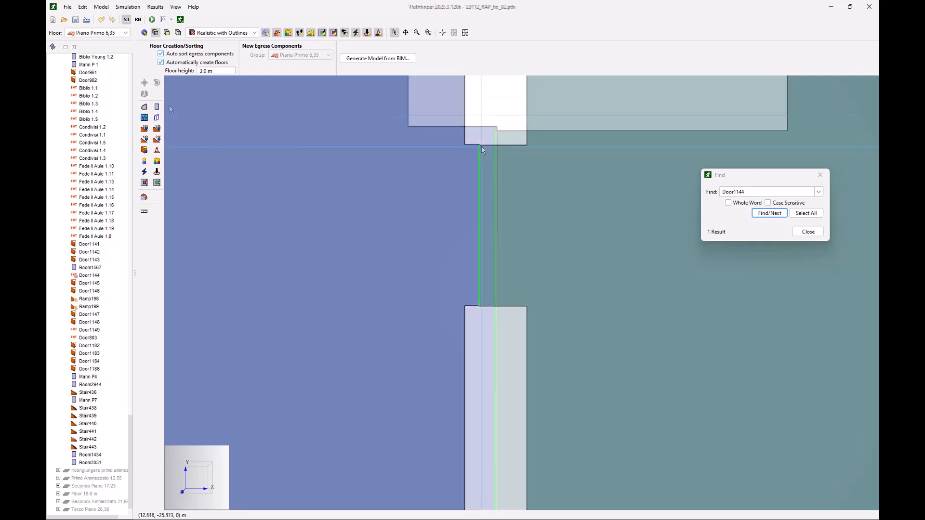
{"action": "left_click", "coordinate": [156, 106]}
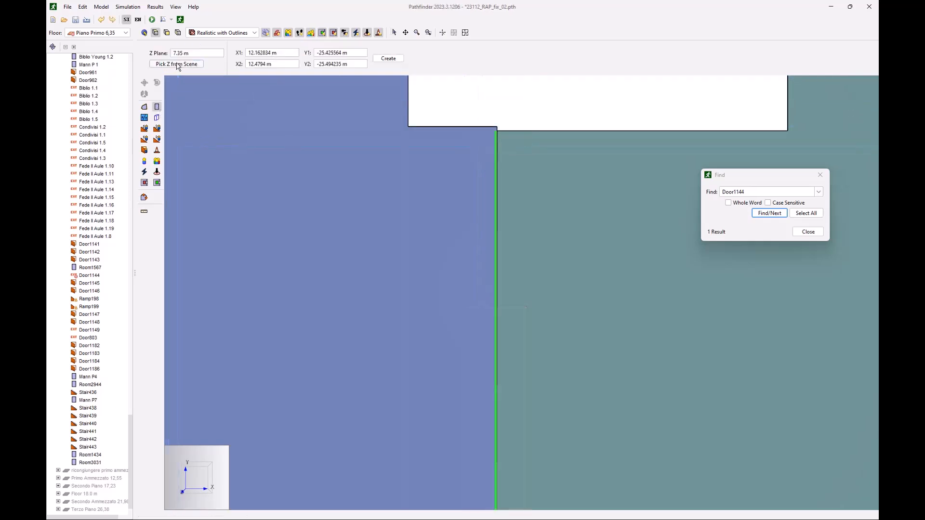
{"action": "left_click", "coordinate": [177, 66]}
{"action": "left_click", "coordinate": [320, 183]}
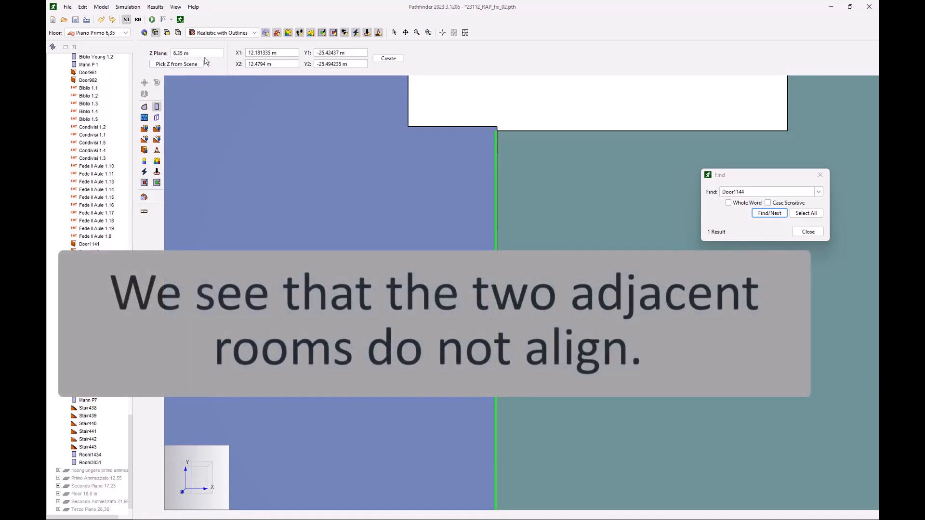
{"action": "left_click", "coordinate": [157, 107]}
{"action": "left_click", "coordinate": [499, 129]}
{"action": "left_click", "coordinate": [409, 128]}
{"action": "key", "text": "Escape"}
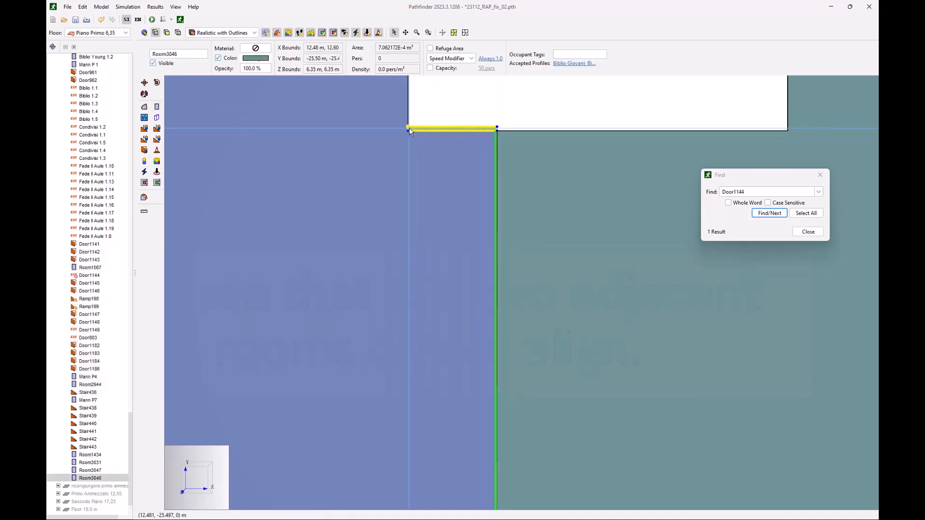
{"action": "key", "text": "Delete"}
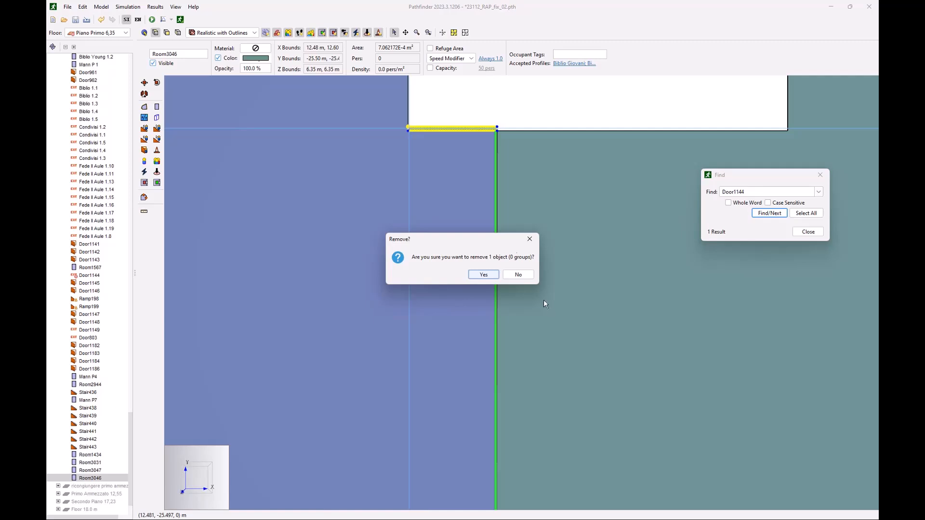
{"action": "left_click", "coordinate": [489, 277]}
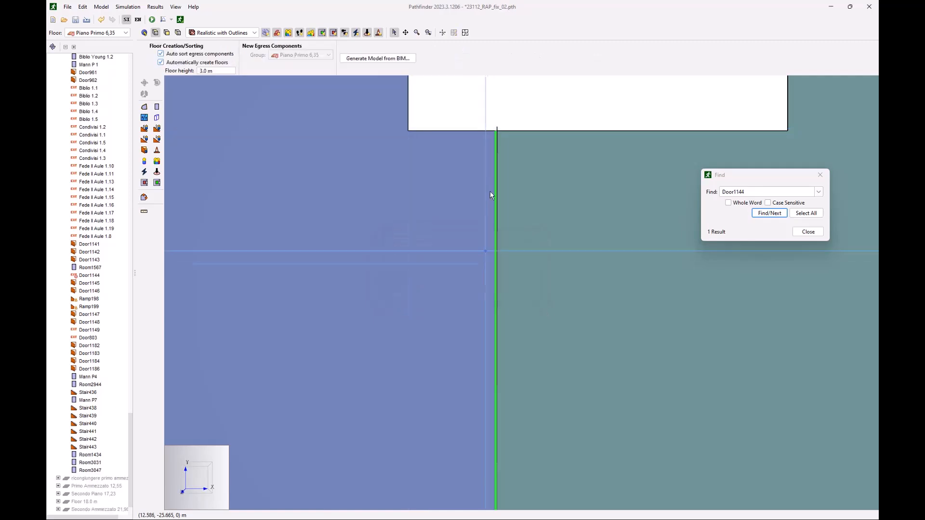
Delete the leftover sliver room hanging above the shared edge of the two rooms at Door1144's upper end.
{"action": "scroll", "coordinate": [508, 137], "scroll_direction": "up", "scroll_amount": 5}
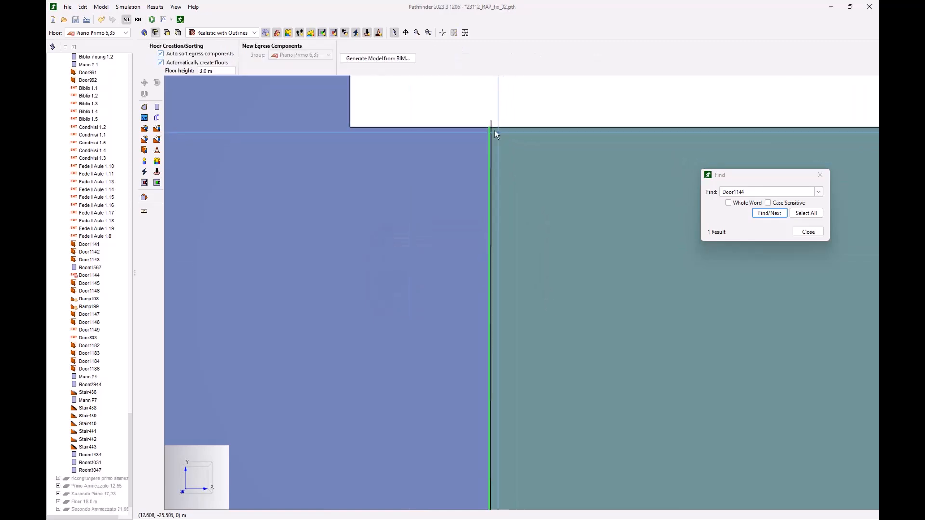
{"action": "scroll", "coordinate": [493, 131], "scroll_direction": "up", "scroll_amount": 4}
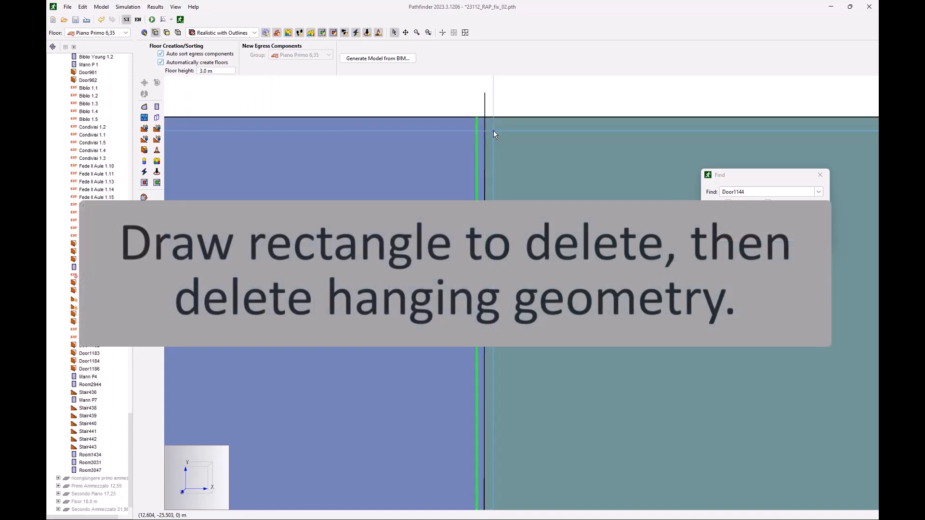
{"action": "scroll", "coordinate": [492, 99], "scroll_direction": "up", "scroll_amount": 4}
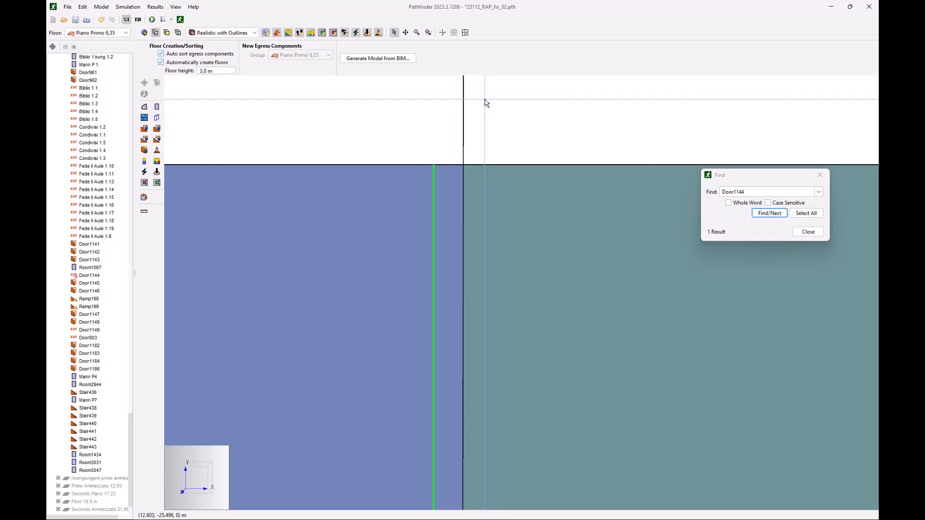
{"action": "scroll", "coordinate": [486, 104], "scroll_direction": "down", "scroll_amount": 4}
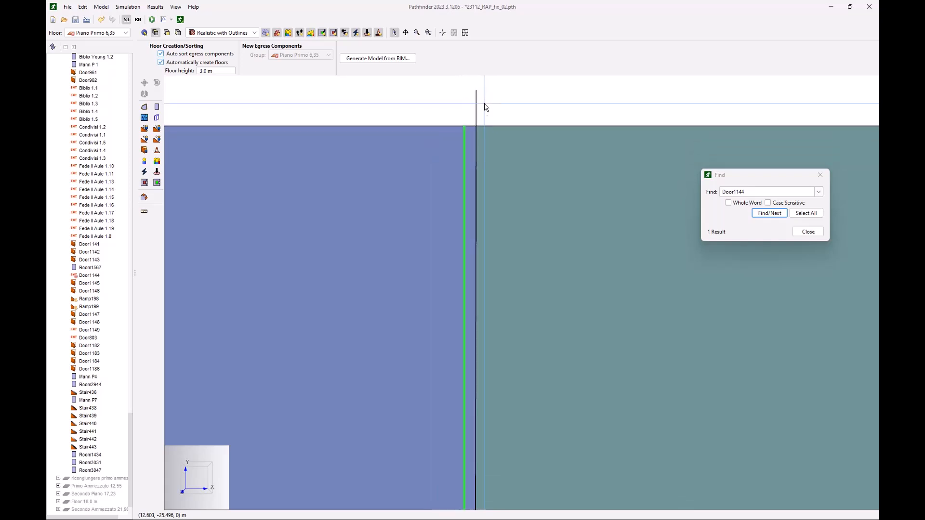
{"action": "scroll", "coordinate": [477, 241], "scroll_direction": "down", "scroll_amount": 3}
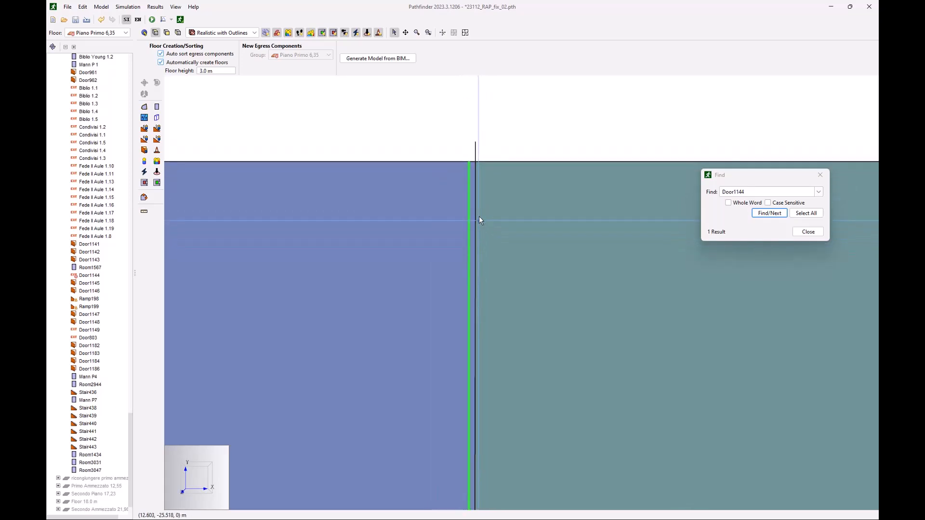
{"action": "scroll", "coordinate": [498, 129], "scroll_direction": "up", "scroll_amount": 4}
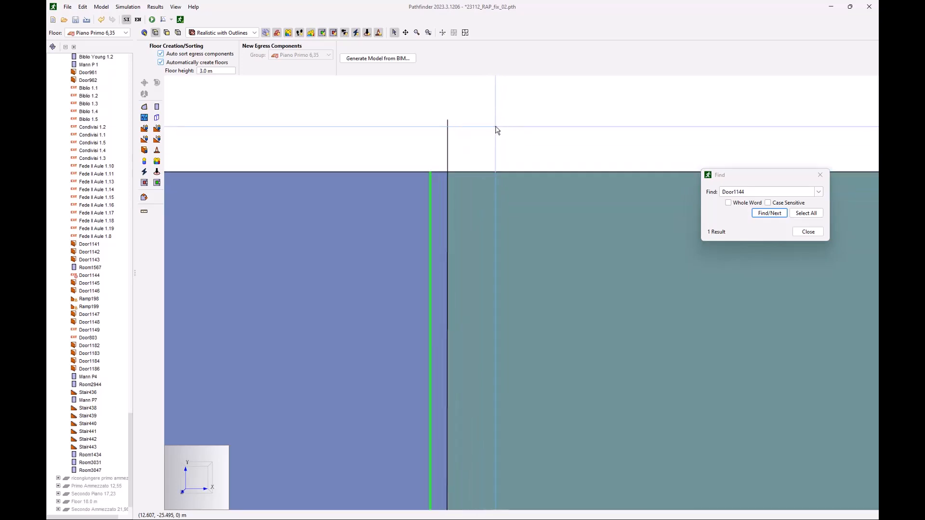
{"action": "scroll", "coordinate": [497, 130], "scroll_direction": "up", "scroll_amount": 1}
{"action": "left_click", "coordinate": [428, 147]}
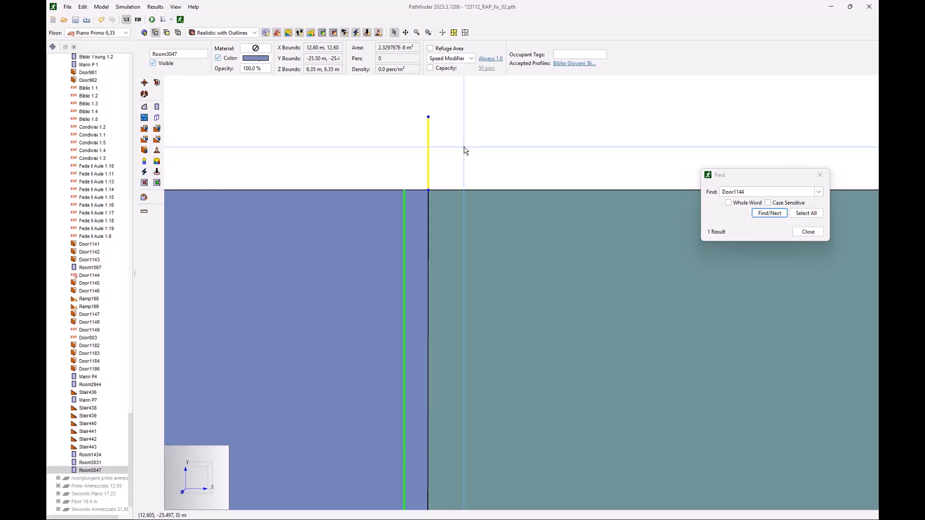
{"action": "key", "text": "Delete"}
{"action": "left_click", "coordinate": [484, 274]}
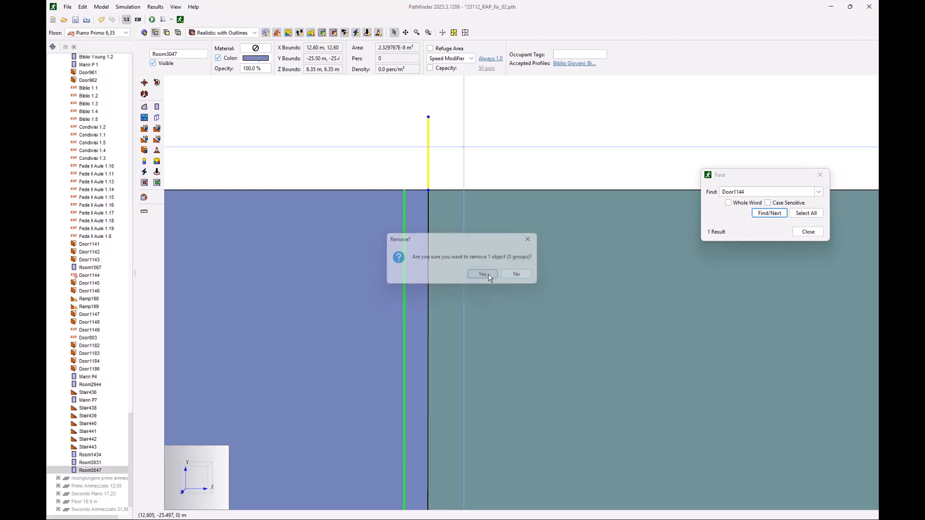
{"action": "scroll", "coordinate": [433, 195], "scroll_direction": "down", "scroll_amount": 3}
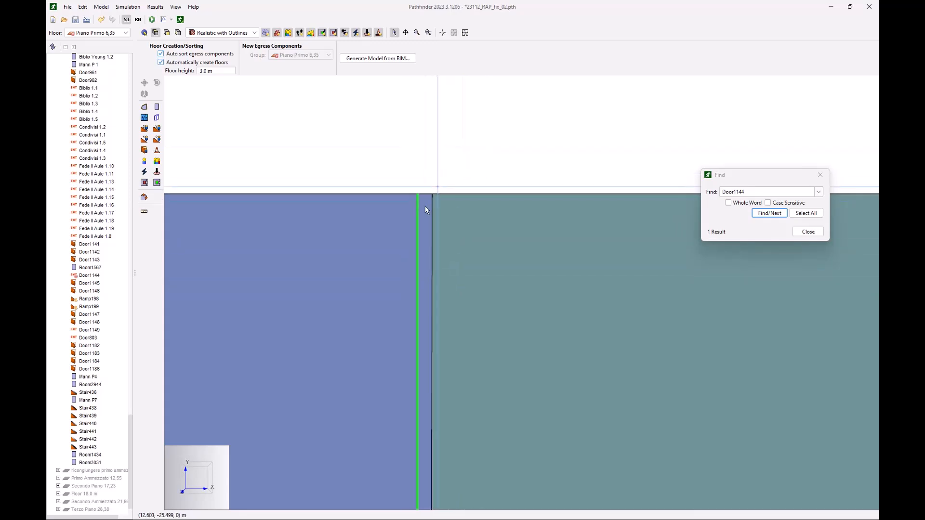
{"action": "scroll", "coordinate": [432, 241], "scroll_direction": "down", "scroll_amount": 4}
{"action": "scroll", "coordinate": [446, 144], "scroll_direction": "down", "scroll_amount": 5}
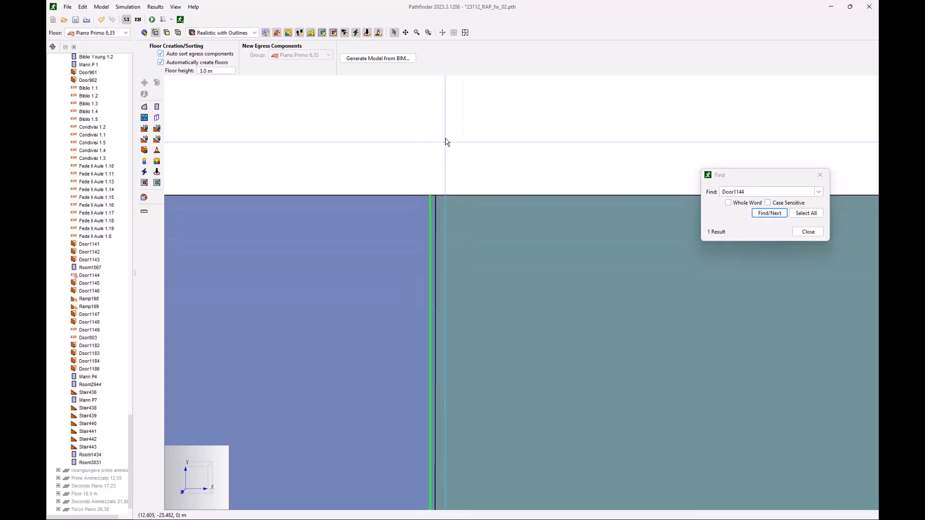
Delete Door1144, which is misaligned with the shared edge between the star-shaped room and the narrow green side room.
{"action": "scroll", "coordinate": [448, 193], "scroll_direction": "down", "scroll_amount": 4}
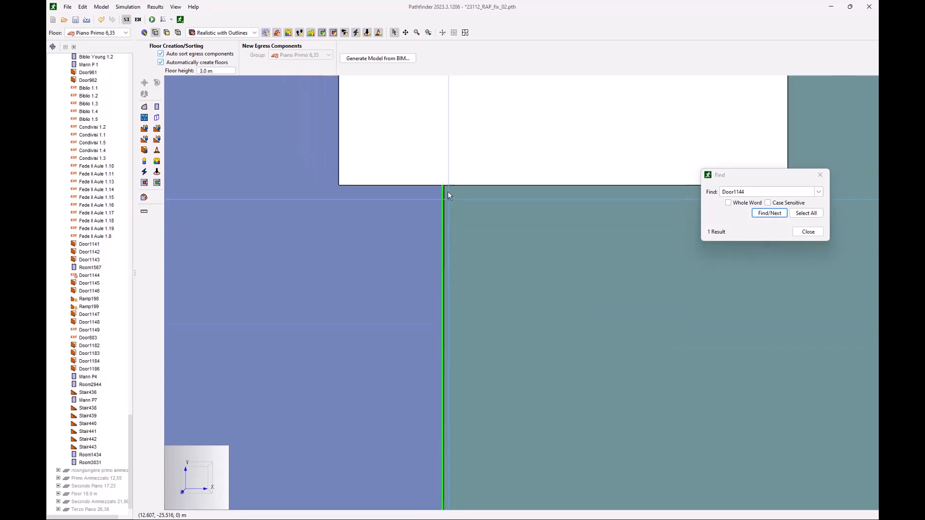
{"action": "scroll", "coordinate": [466, 202], "scroll_direction": "up", "scroll_amount": 4}
{"action": "scroll", "coordinate": [465, 202], "scroll_direction": "up", "scroll_amount": 2}
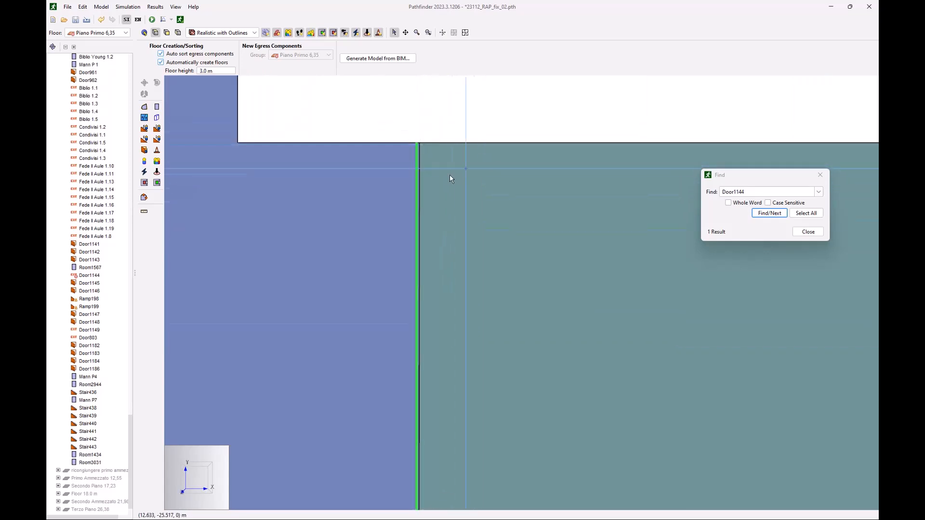
{"action": "left_click", "coordinate": [417, 180]}
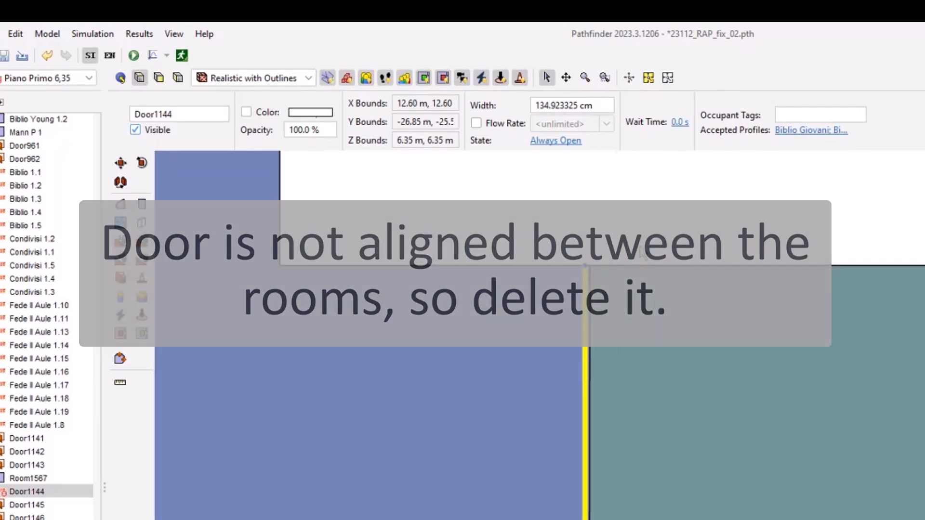
{"action": "key", "text": "Delete"}
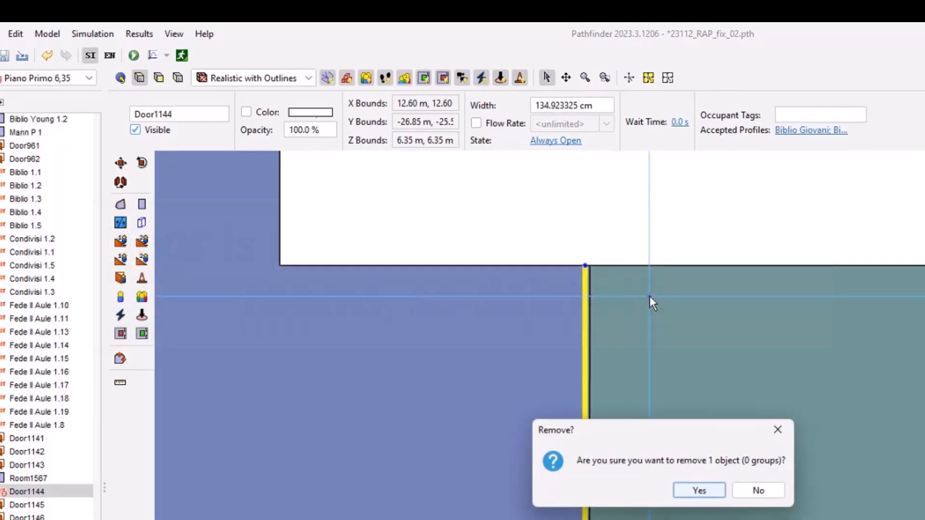
{"action": "left_click", "coordinate": [721, 489]}
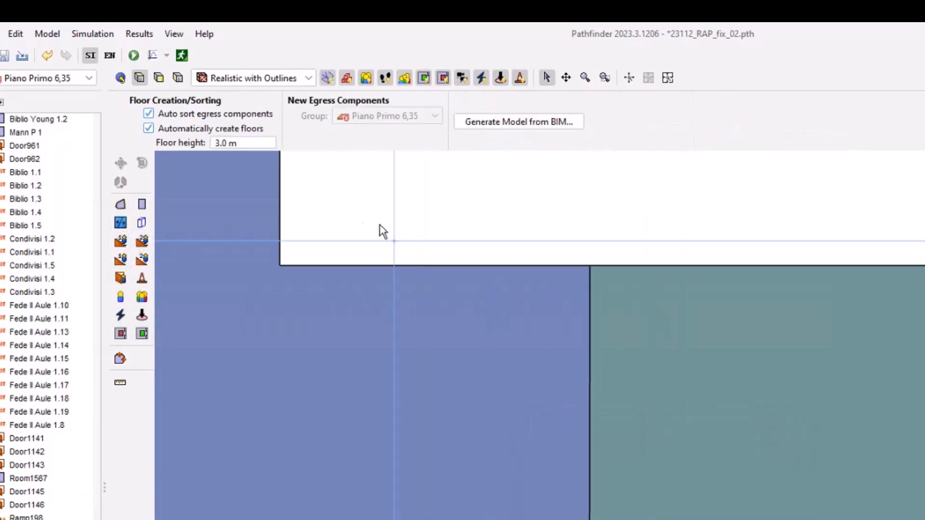
Draw a new door with a maximum width of 150 cm on the shared edge of the two rooms and check both its ends.
{"action": "left_click", "coordinate": [121, 278]}
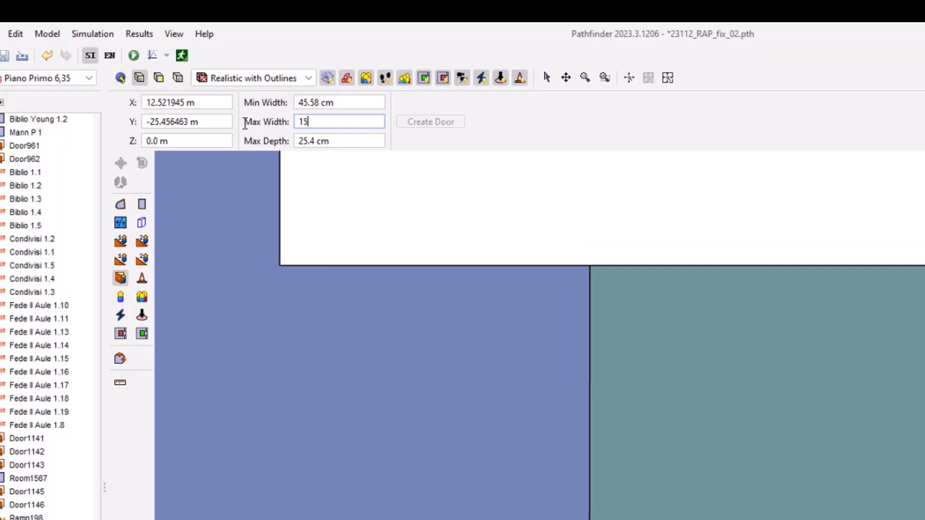
{"action": "key", "text": "Tab"}
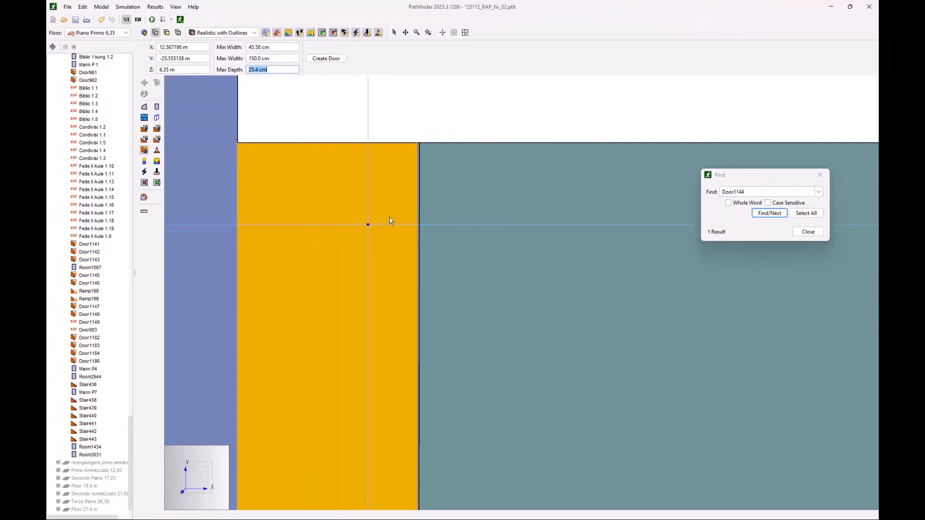
{"action": "left_click", "coordinate": [420, 212]}
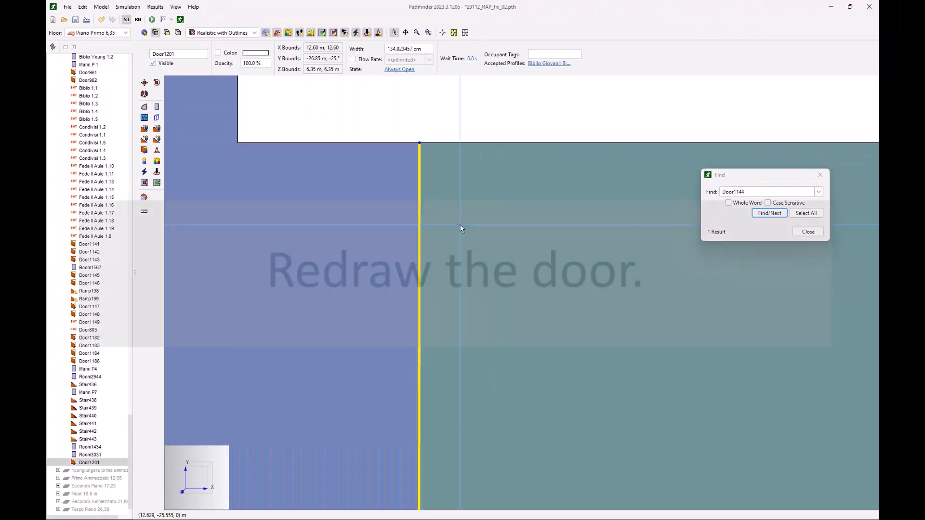
{"action": "scroll", "coordinate": [457, 100], "scroll_direction": "down", "scroll_amount": 5}
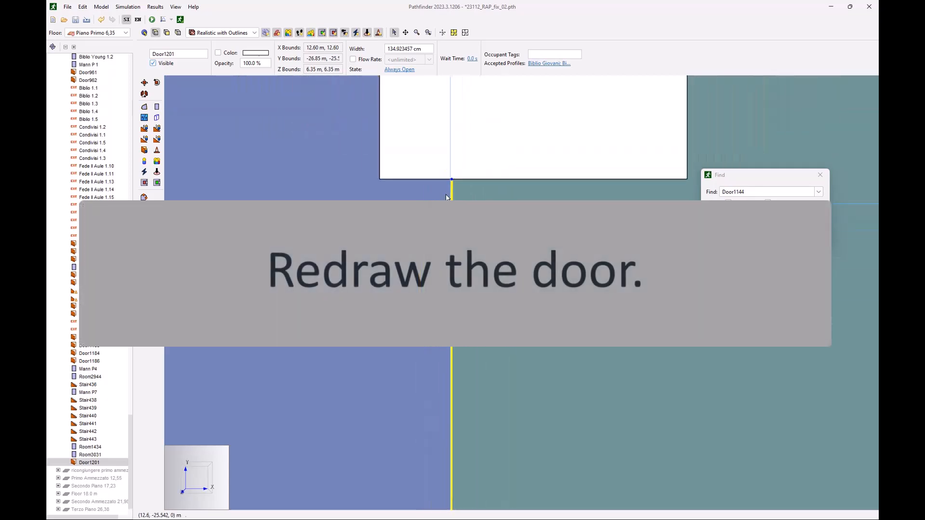
{"action": "scroll", "coordinate": [419, 187], "scroll_direction": "down", "scroll_amount": 5}
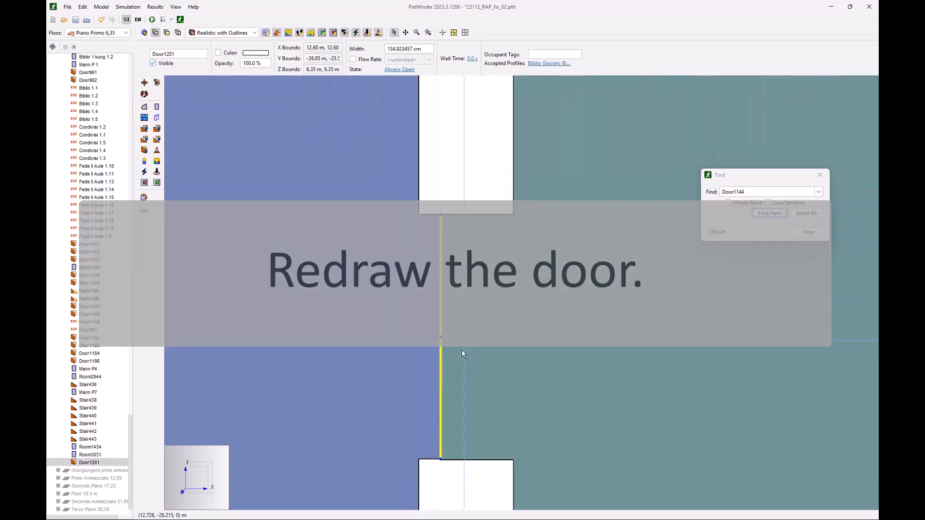
{"action": "scroll", "coordinate": [447, 467], "scroll_direction": "up", "scroll_amount": 5}
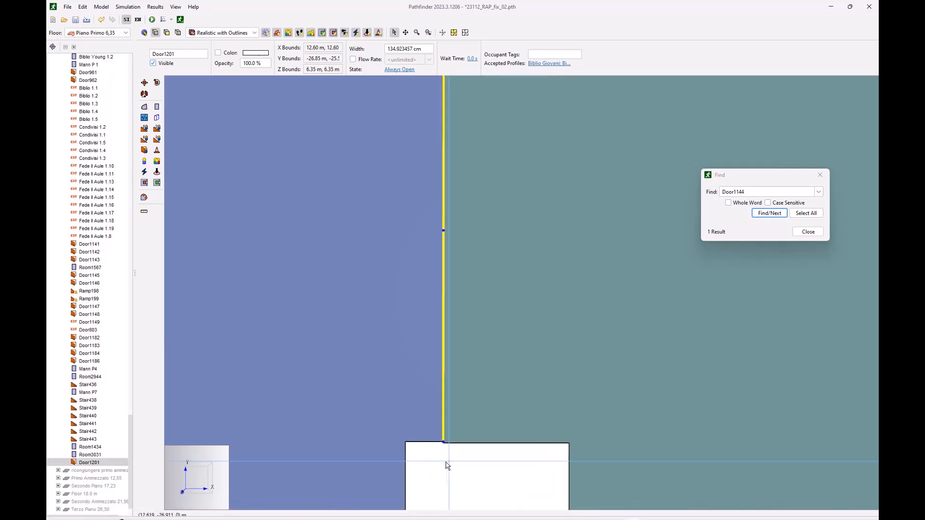
{"action": "scroll", "coordinate": [445, 466], "scroll_direction": "down", "scroll_amount": 3}
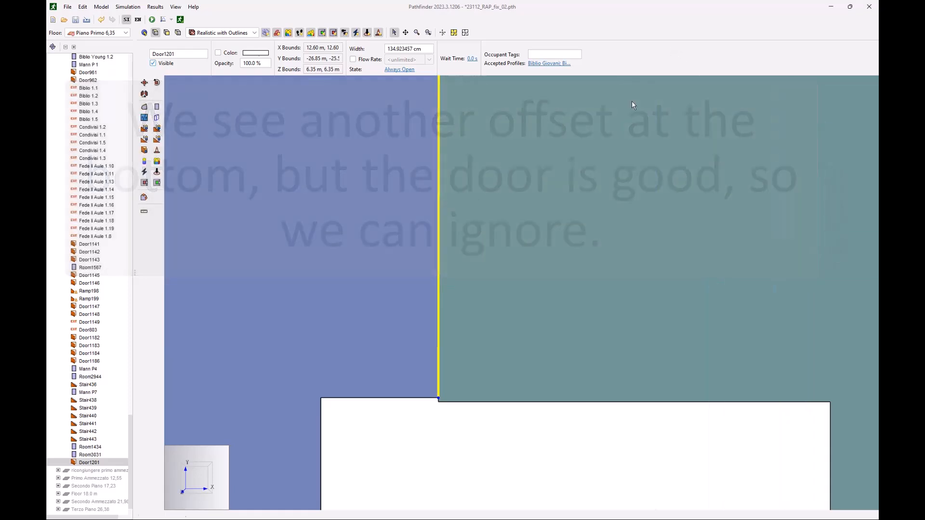
{"action": "scroll", "coordinate": [359, 431], "scroll_direction": "down", "scroll_amount": 5}
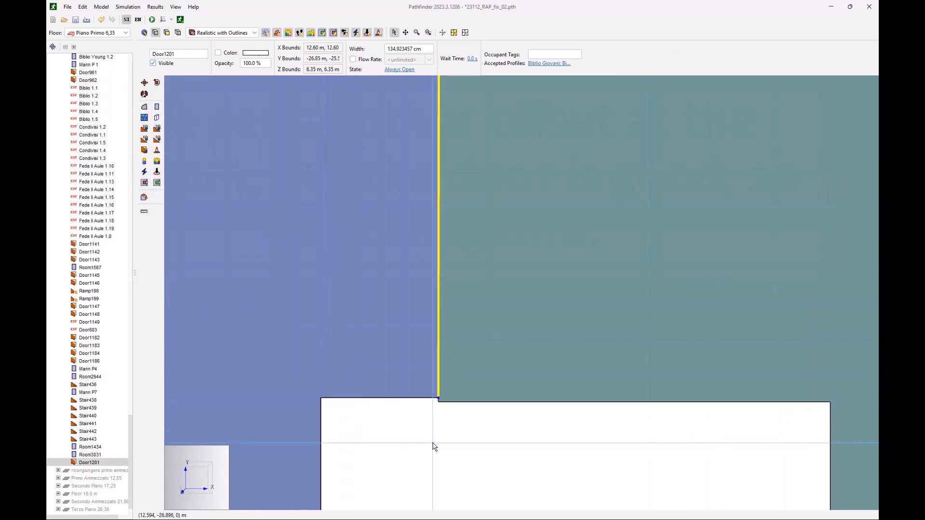
{"action": "scroll", "coordinate": [458, 439], "scroll_direction": "down", "scroll_amount": 5}
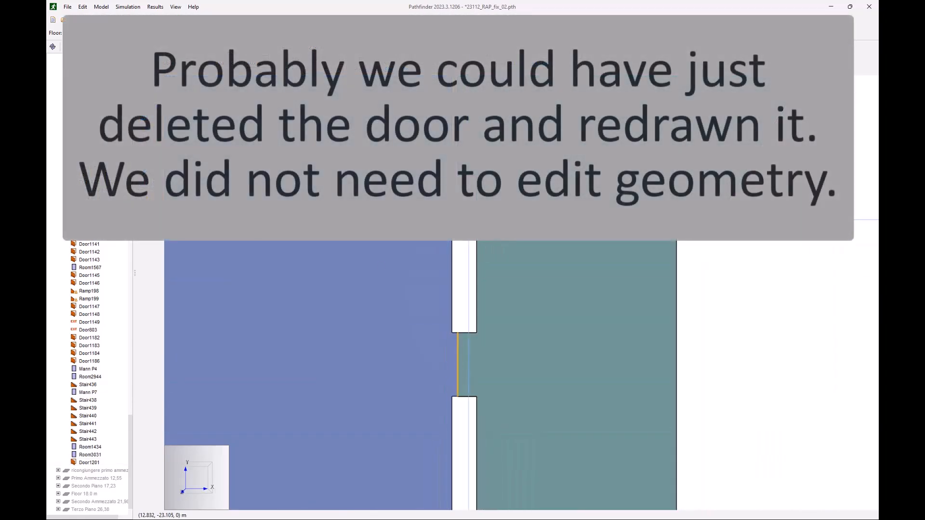
Look through the Piano Primo 6,35 components for the next flagged item and select Door814.
{"action": "left_click_drag", "start_coordinate": [131, 436], "coordinate": [127, 80]}
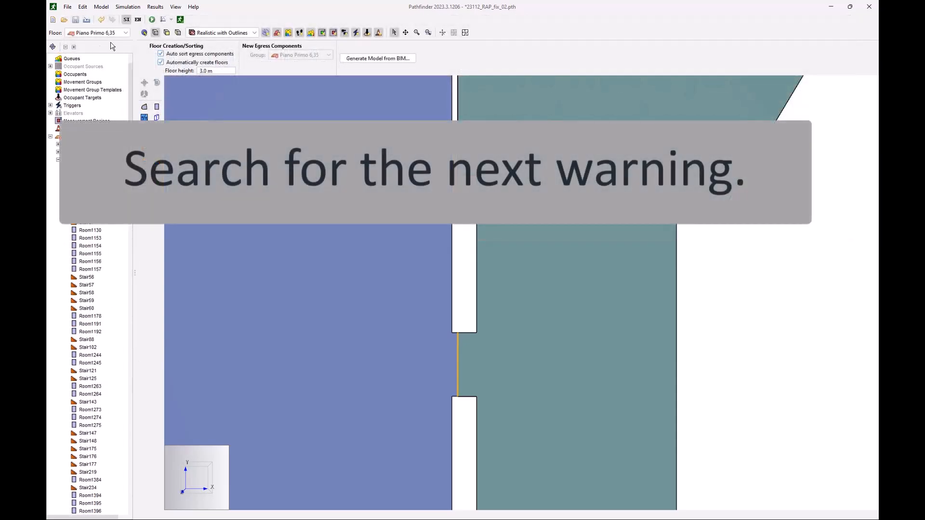
{"action": "left_click", "coordinate": [58, 161]}
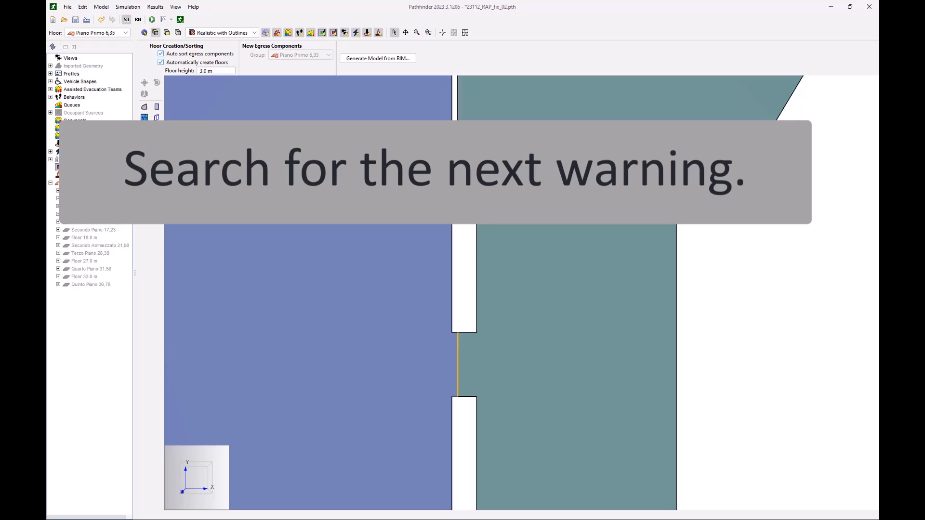
{"action": "left_click_drag", "start_coordinate": [124, 370], "coordinate": [125, 415]}
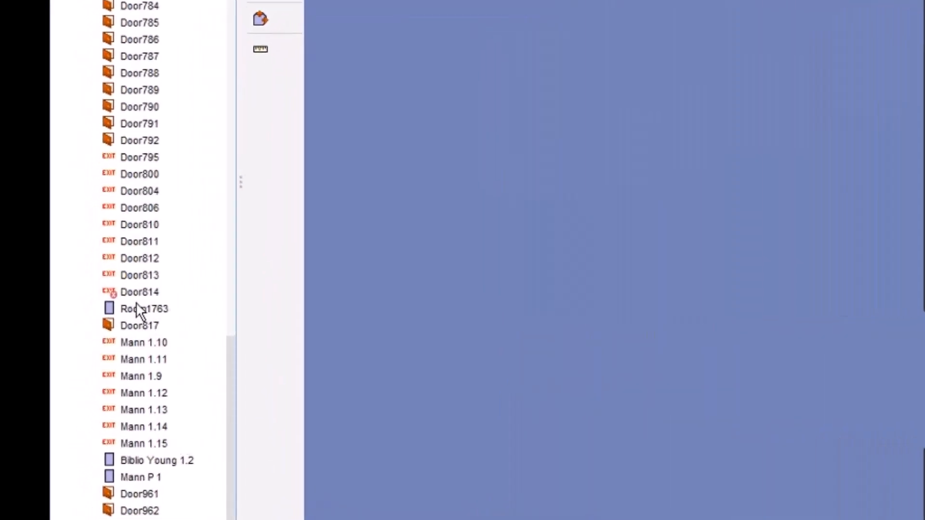
{"action": "left_click", "coordinate": [89, 328]}
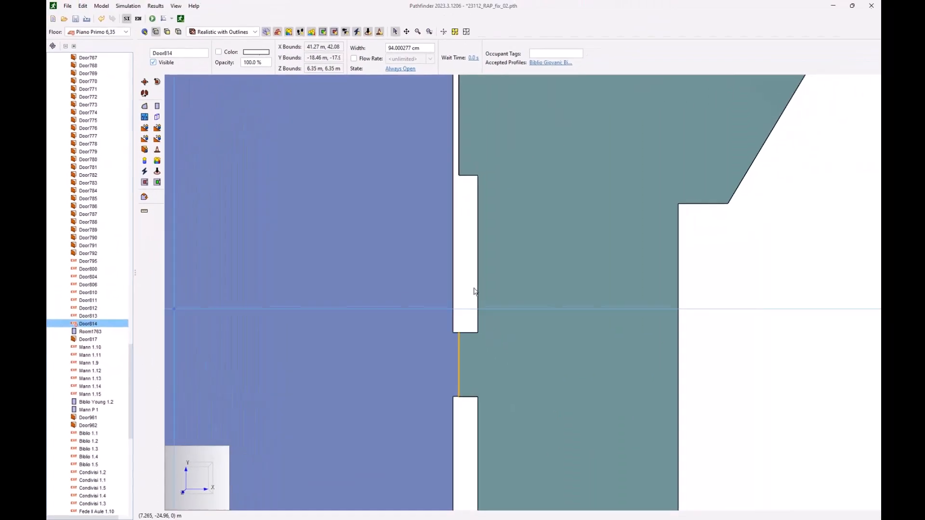
Locate Door814 on the upper edge of the star-shaped room's lower-right wing and delete it.
{"action": "scroll", "coordinate": [655, 298], "scroll_direction": "down", "scroll_amount": 8}
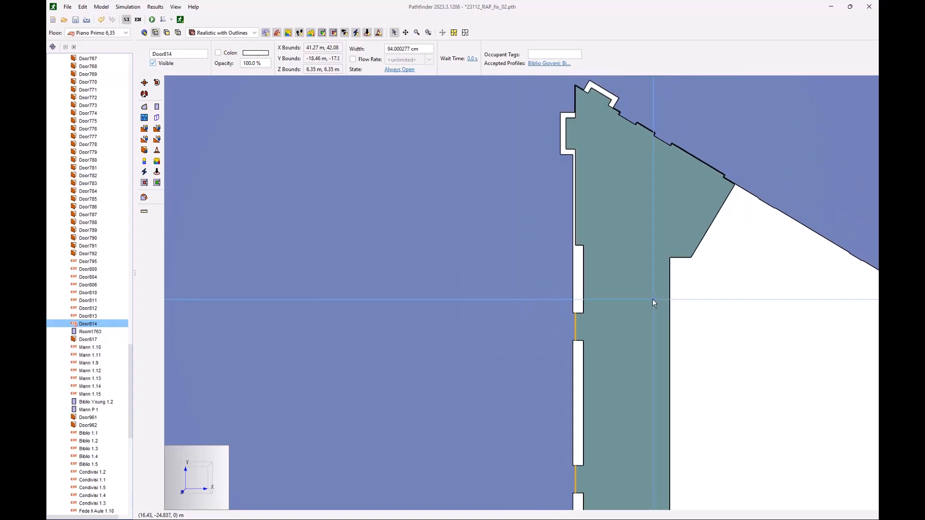
{"action": "scroll", "coordinate": [638, 249], "scroll_direction": "down", "scroll_amount": 5}
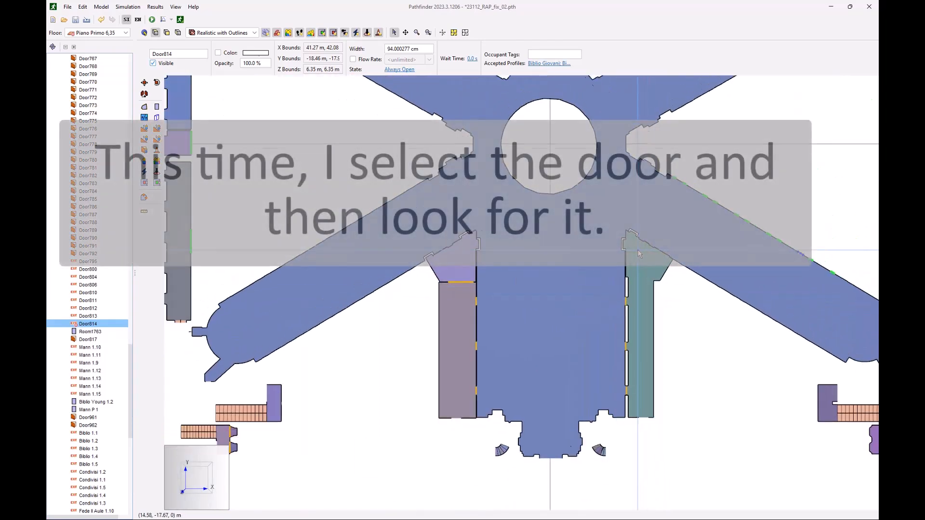
{"action": "scroll", "coordinate": [602, 284], "scroll_direction": "down", "scroll_amount": 1}
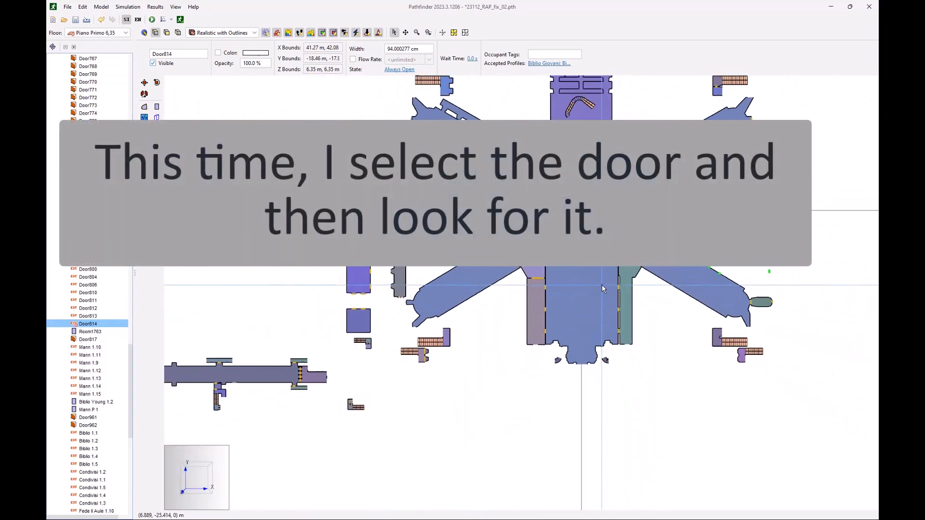
{"action": "scroll", "coordinate": [721, 262], "scroll_direction": "up", "scroll_amount": 1}
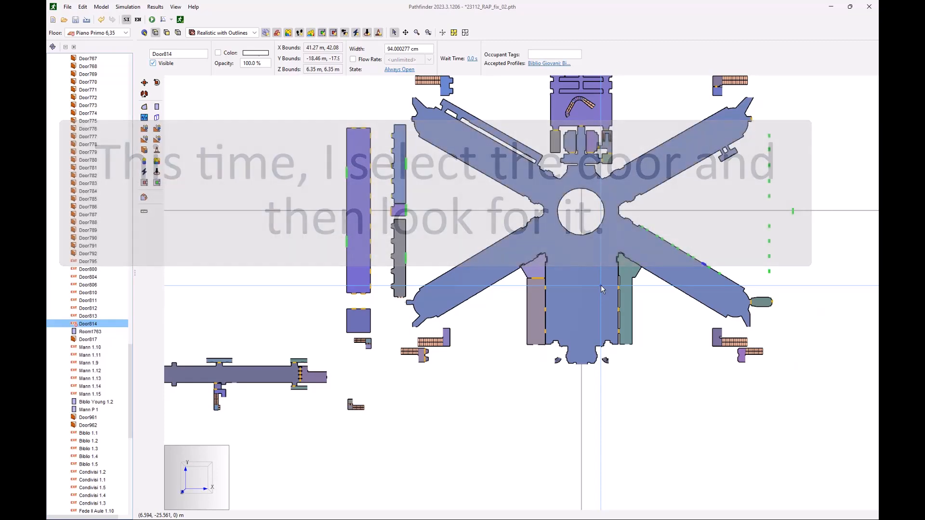
{"action": "scroll", "coordinate": [721, 261], "scroll_direction": "up", "scroll_amount": 10}
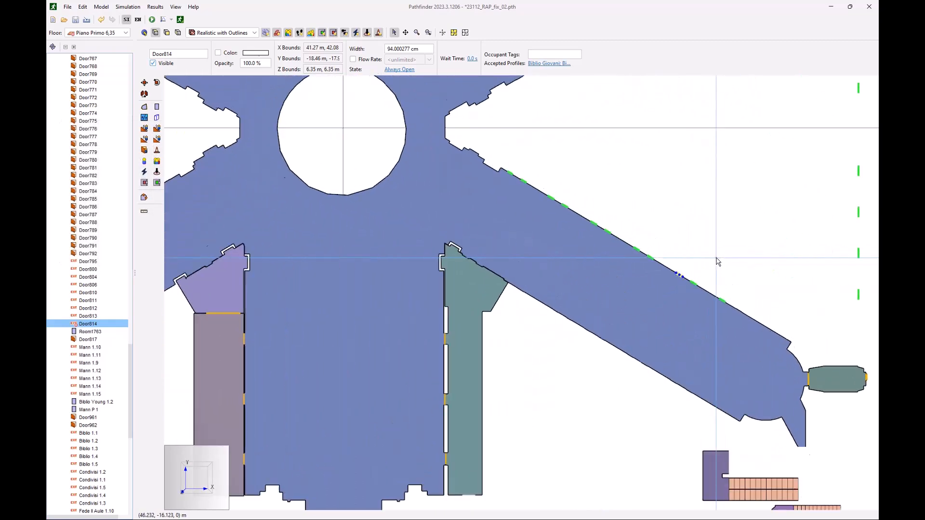
{"action": "scroll", "coordinate": [688, 283], "scroll_direction": "up", "scroll_amount": 7}
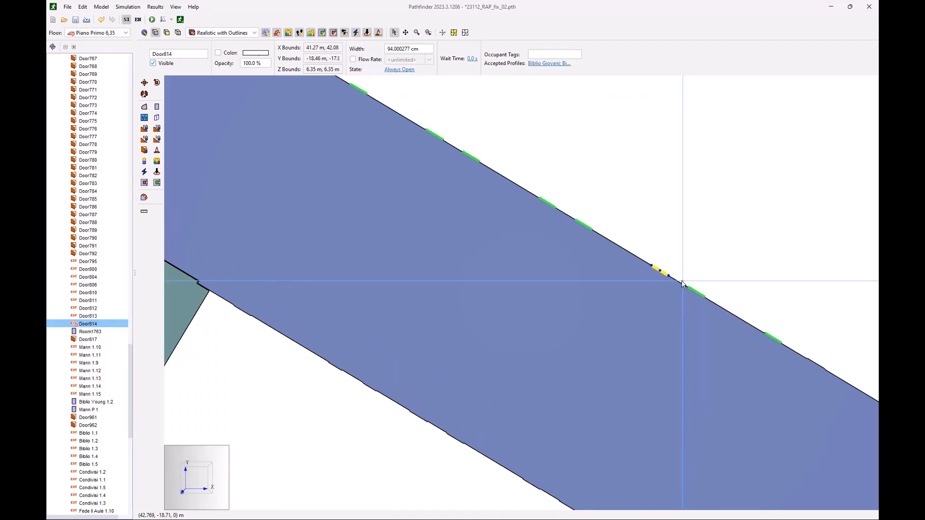
{"action": "scroll", "coordinate": [673, 279], "scroll_direction": "up", "scroll_amount": 4}
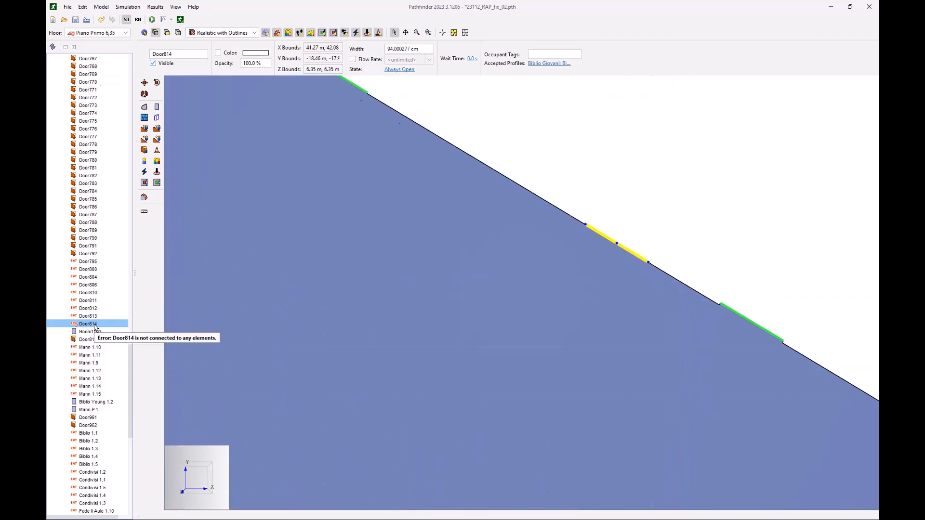
{"action": "scroll", "coordinate": [652, 282], "scroll_direction": "up", "scroll_amount": 8}
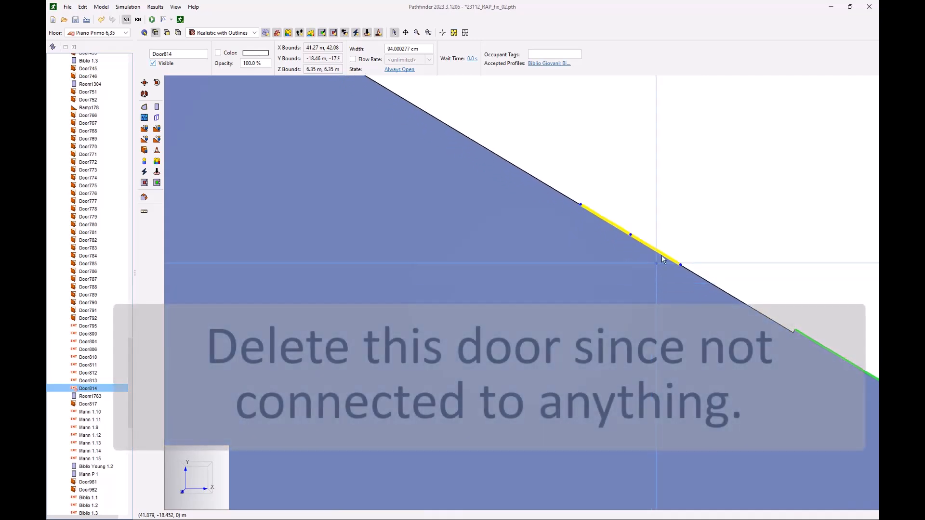
{"action": "scroll", "coordinate": [658, 252], "scroll_direction": "up", "scroll_amount": 1}
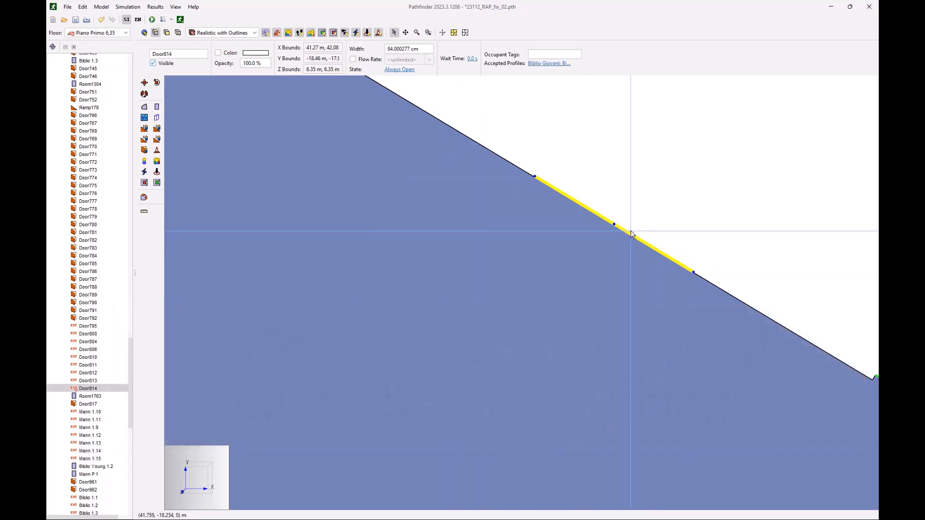
{"action": "key", "text": "Delete"}
{"action": "left_click", "coordinate": [490, 274]}
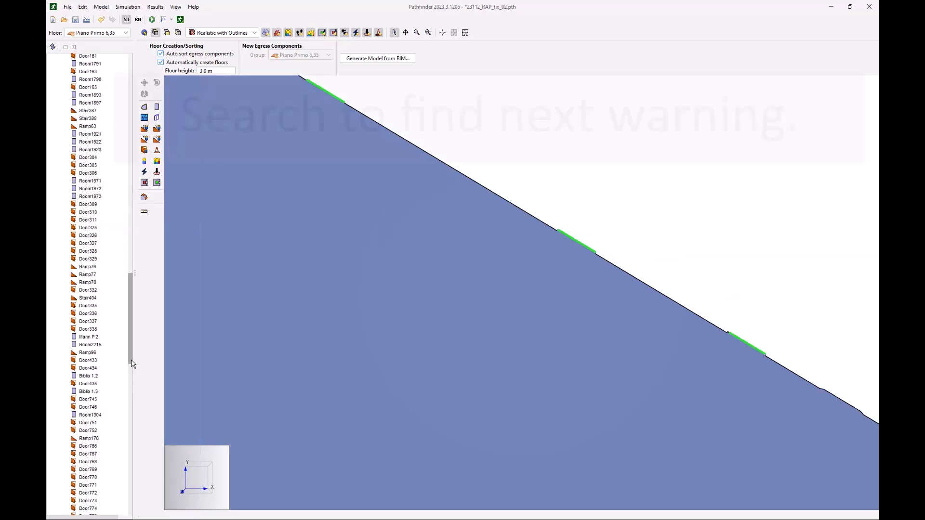
Look through the remaining Piano Primo 6,35 components for further warnings and select Ramp199.
{"action": "left_click_drag", "start_coordinate": [132, 381], "coordinate": [132, 479]}
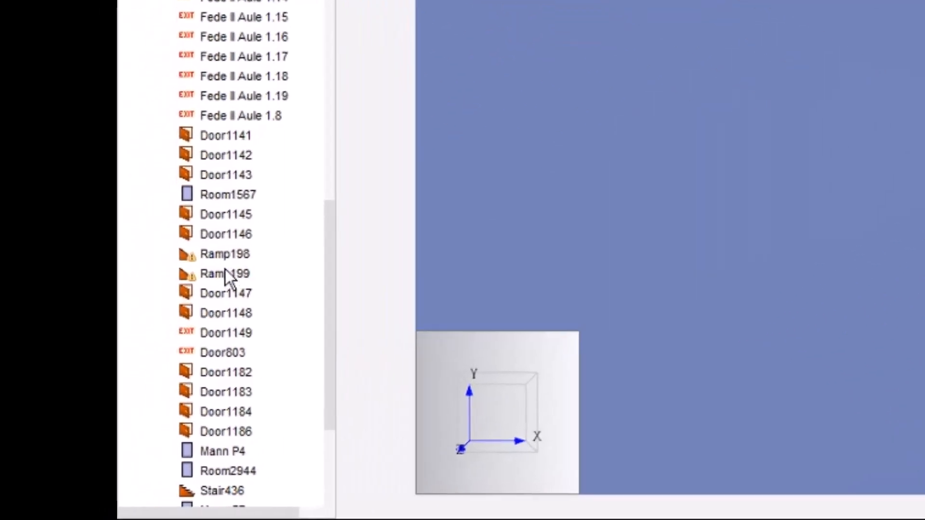
{"action": "left_click", "coordinate": [225, 271]}
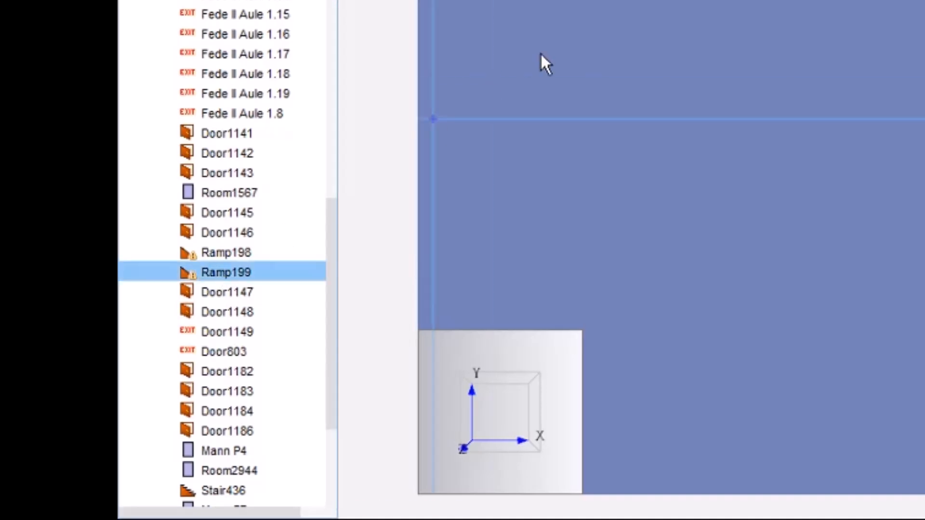
{"action": "scroll", "coordinate": [671, 247], "scroll_direction": "down", "scroll_amount": 3}
{"action": "scroll", "coordinate": [671, 247], "scroll_direction": "down", "scroll_amount": 4}
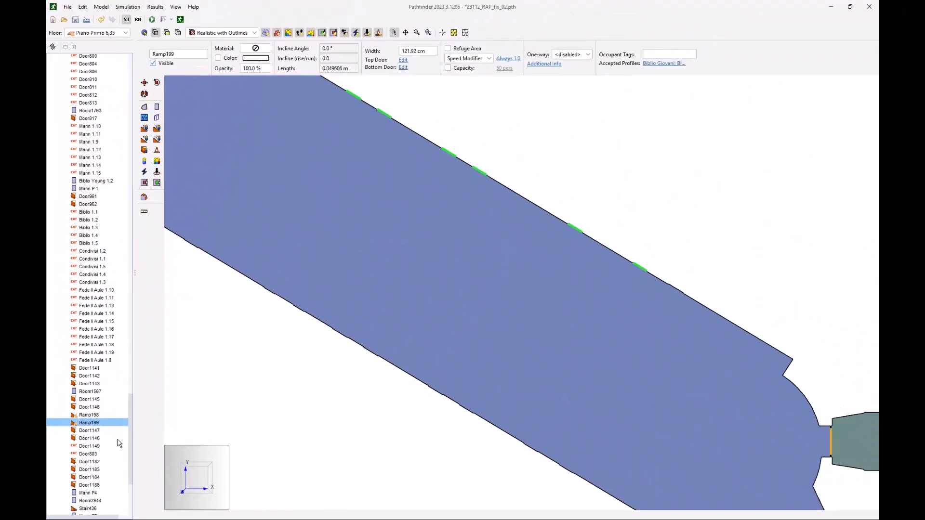
Select Ramp198, locate it at the end of the lower-left wing's short stub, and inspect its connections in 3D with all floors shown.
{"action": "left_click", "coordinate": [186, 423]}
{"action": "scroll", "coordinate": [440, 332], "scroll_direction": "up", "scroll_amount": 3}
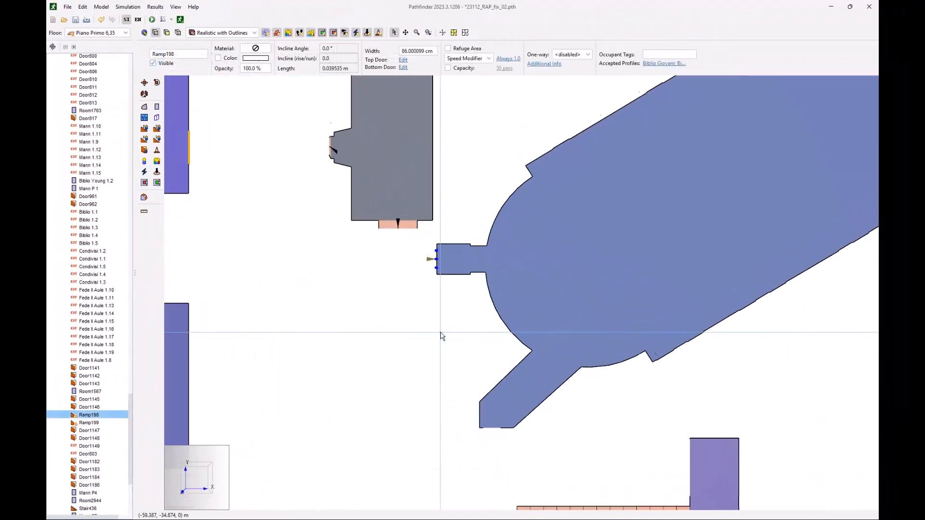
{"action": "scroll", "coordinate": [440, 333], "scroll_direction": "up", "scroll_amount": 3}
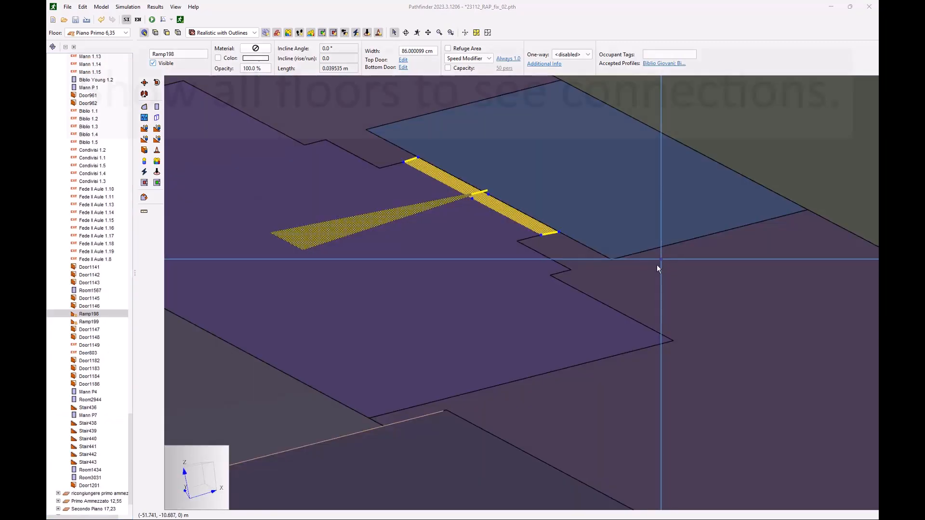
{"action": "scroll", "coordinate": [654, 265], "scroll_direction": "down", "scroll_amount": 5}
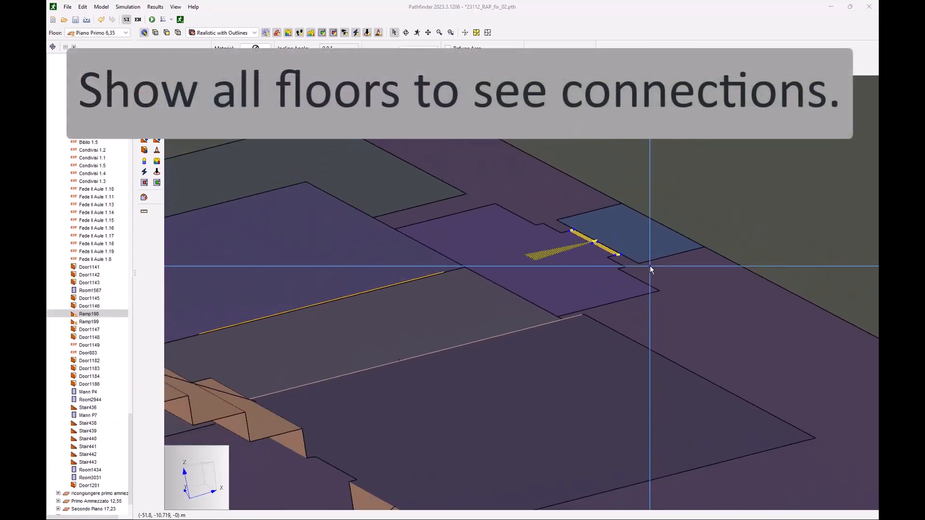
{"action": "scroll", "coordinate": [644, 297], "scroll_direction": "down", "scroll_amount": 5}
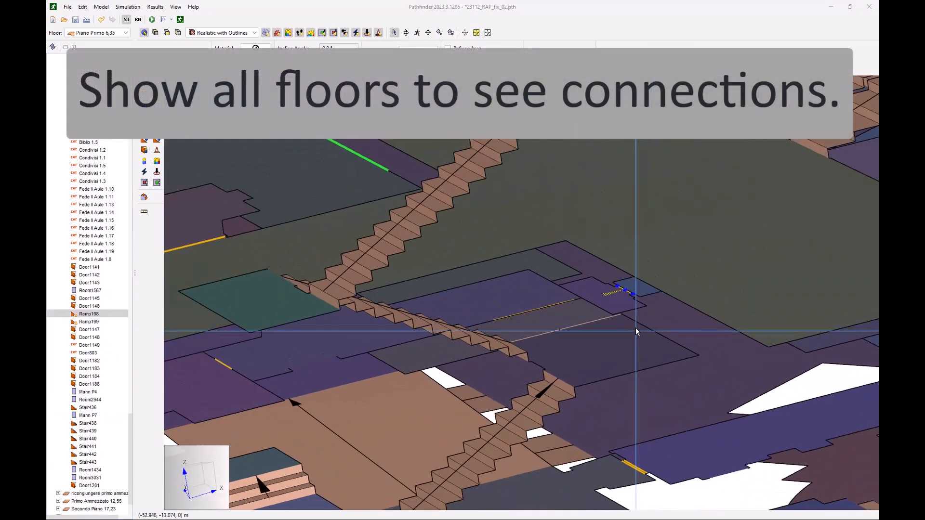
Examine the rooms on both sides of Ramp198 in 3D to see which two rooms the ramp connects.
{"action": "scroll", "coordinate": [636, 335], "scroll_direction": "down", "scroll_amount": 2}
{"action": "middle_click_drag", "start_coordinate": [640, 338], "coordinate": [594, 324]}
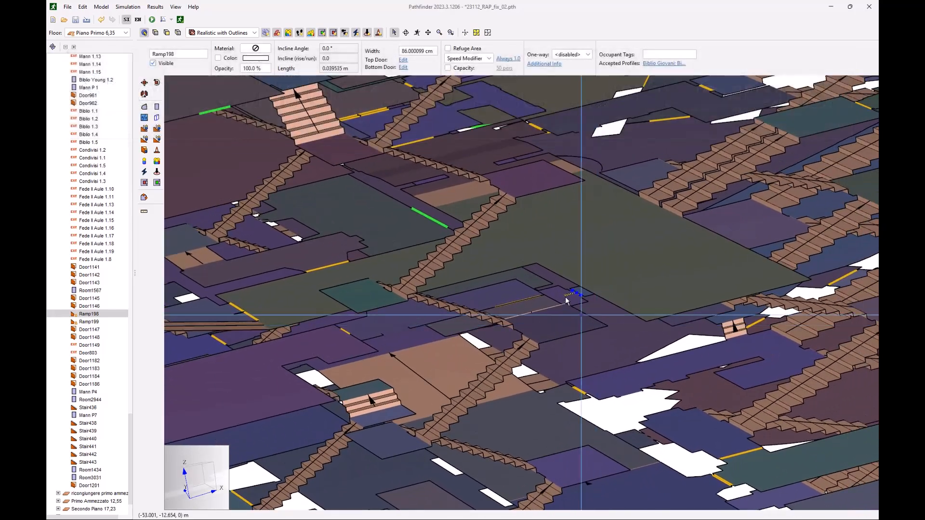
{"action": "scroll", "coordinate": [576, 292], "scroll_direction": "up", "scroll_amount": 1}
{"action": "scroll", "coordinate": [577, 294], "scroll_direction": "up", "scroll_amount": 5}
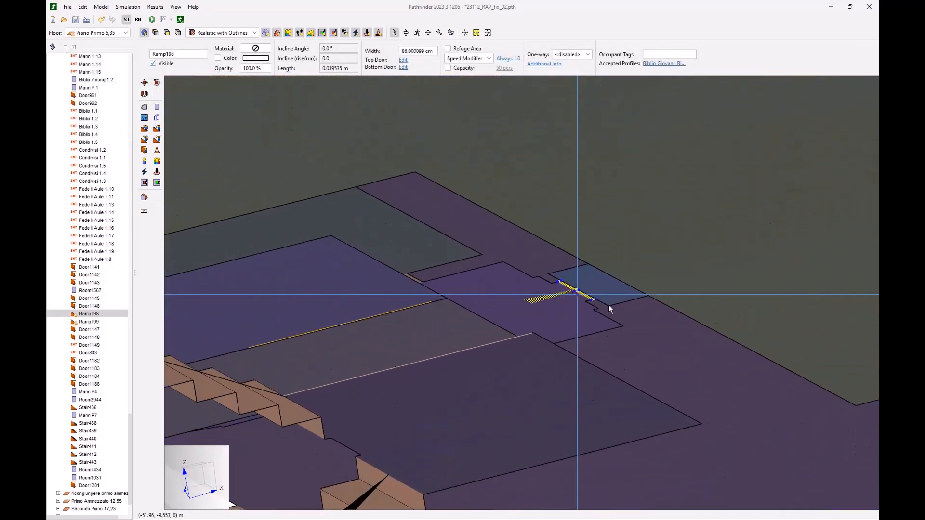
{"action": "scroll", "coordinate": [640, 312], "scroll_direction": "up", "scroll_amount": 4}
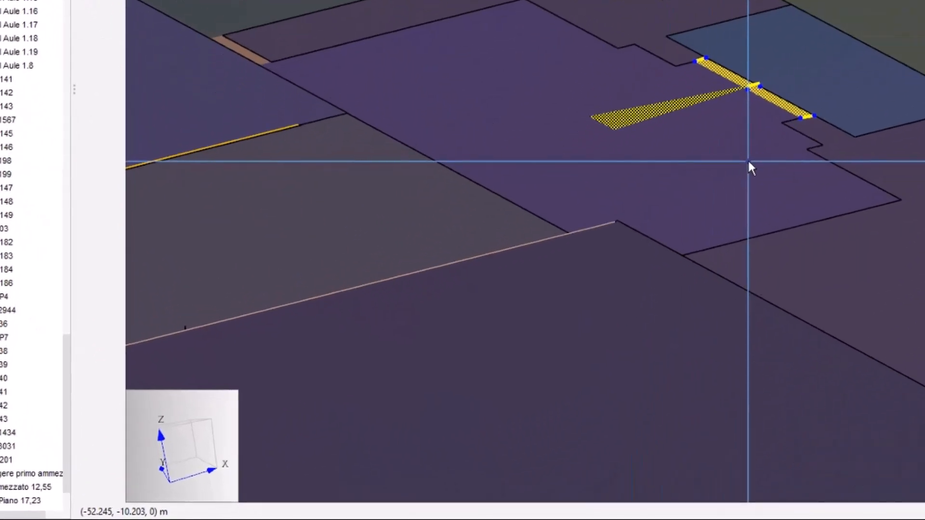
{"action": "left_click", "coordinate": [521, 317]}
{"action": "left_click", "coordinate": [829, 101]}
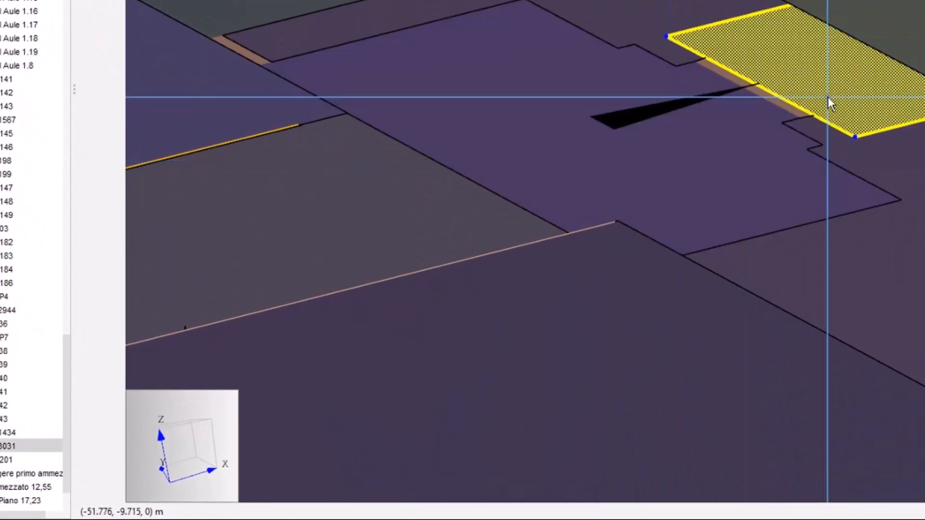
{"action": "left_click", "coordinate": [736, 147]}
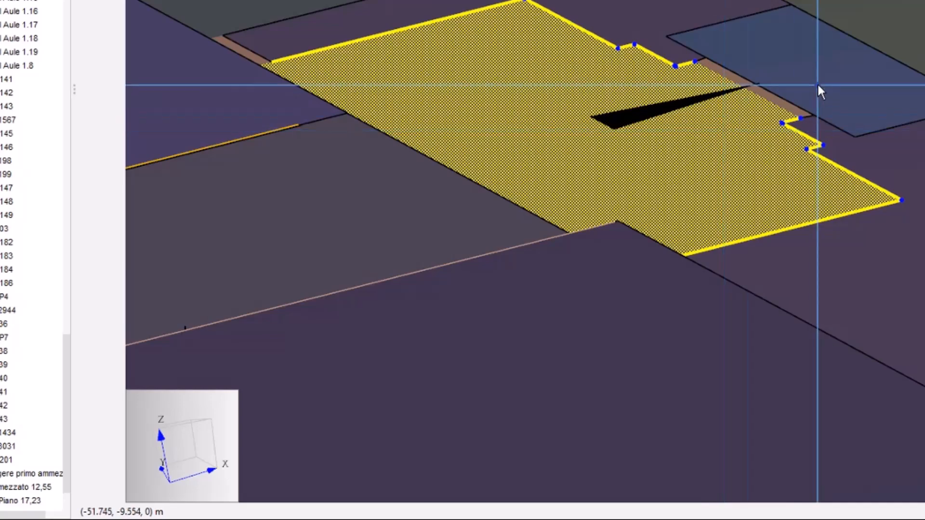
{"action": "scroll", "coordinate": [817, 83], "scroll_direction": "up", "scroll_amount": 1}
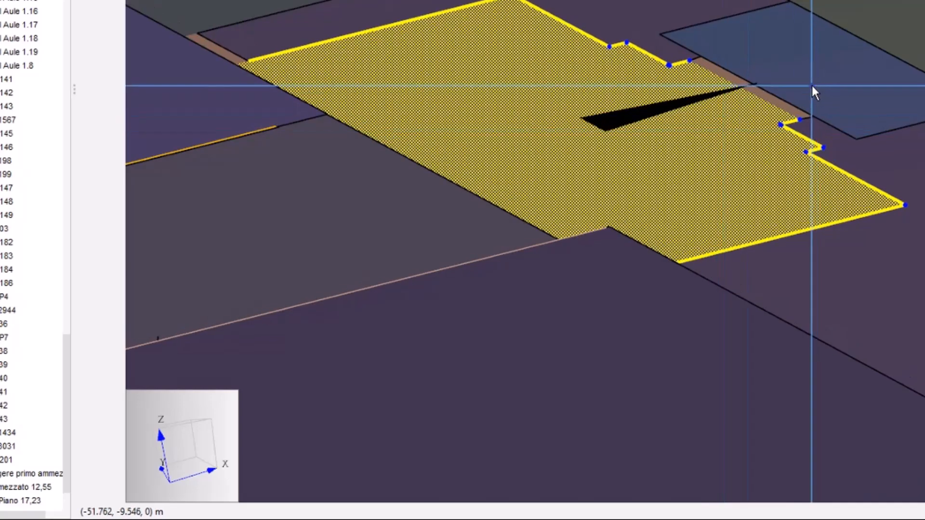
{"action": "left_click", "coordinate": [811, 86]}
Select both rooms joined by Ramp198 and filter the view to show only those two rooms.
{"action": "left_click", "coordinate": [726, 141]}
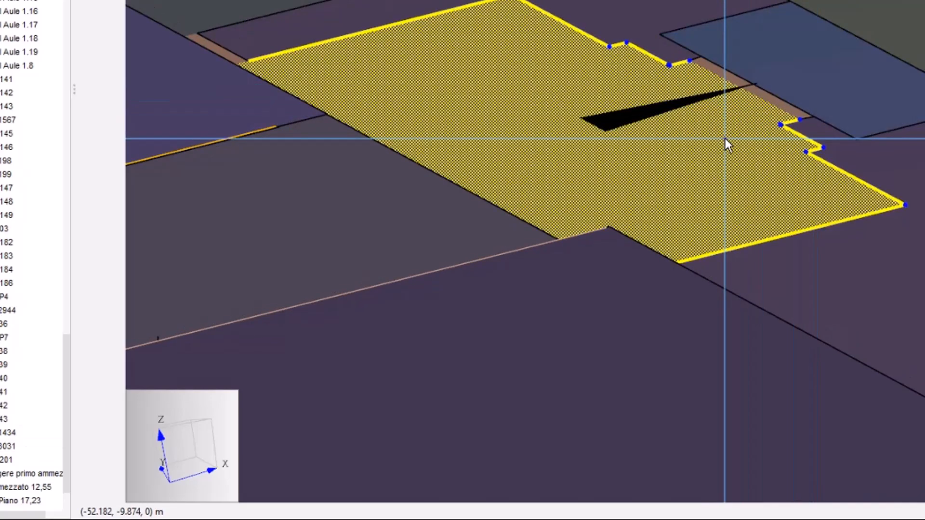
{"action": "left_click", "coordinate": [852, 81], "text": "shift"}
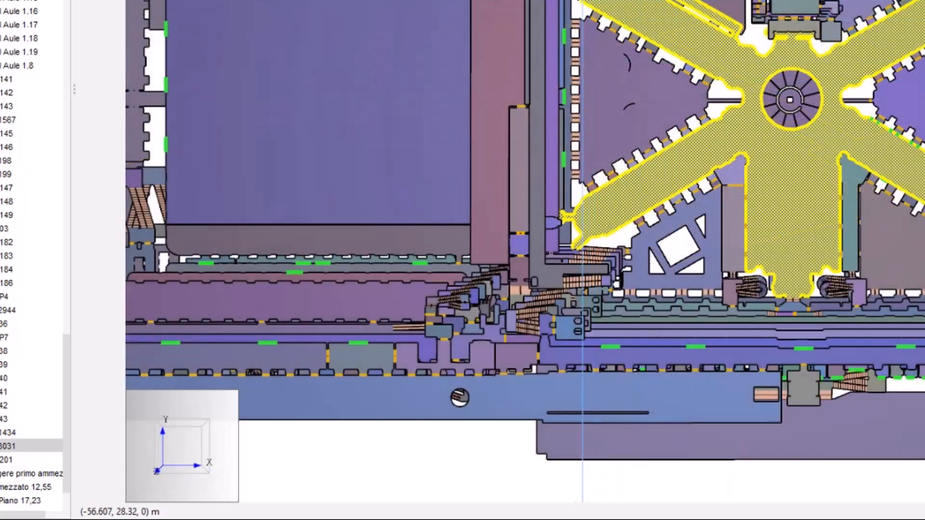
{"action": "scroll", "coordinate": [672, 125], "scroll_direction": "up", "scroll_amount": 5}
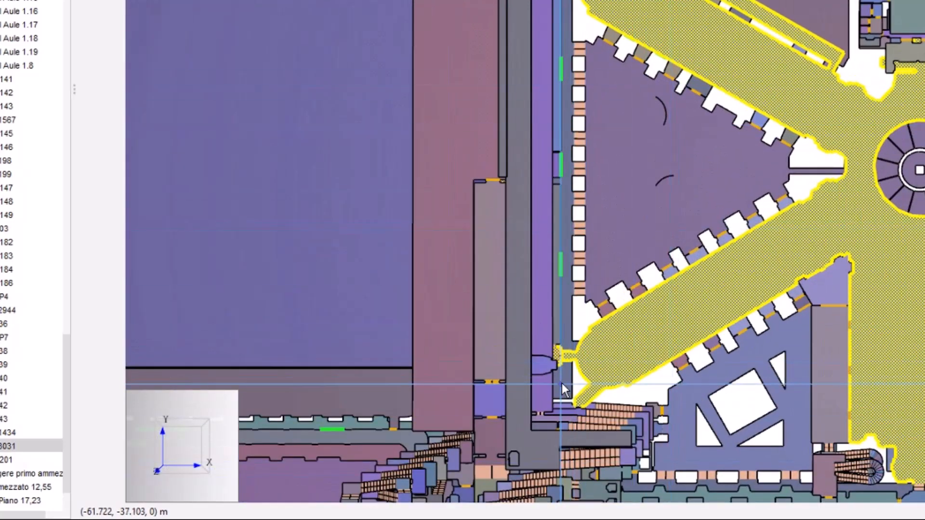
{"action": "scroll", "coordinate": [562, 378], "scroll_direction": "up", "scroll_amount": 2}
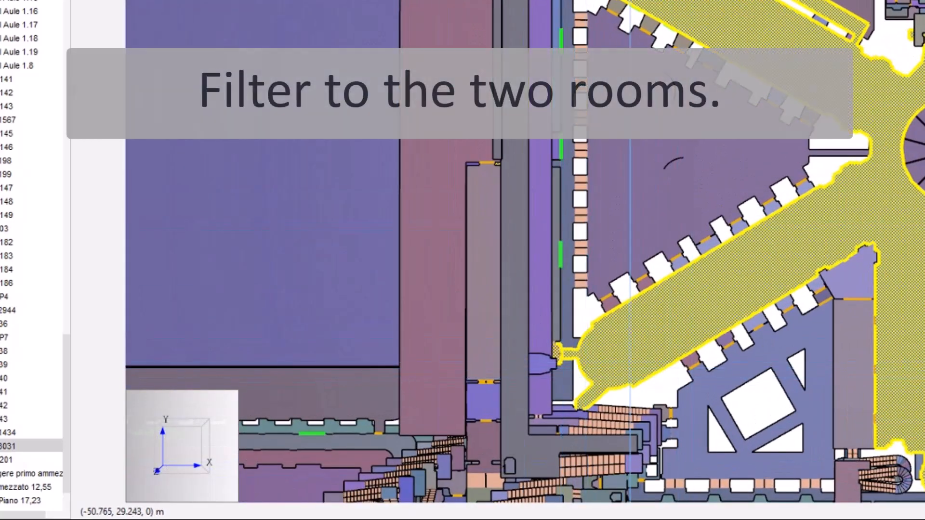
{"action": "right_click", "coordinate": [592, 16]}
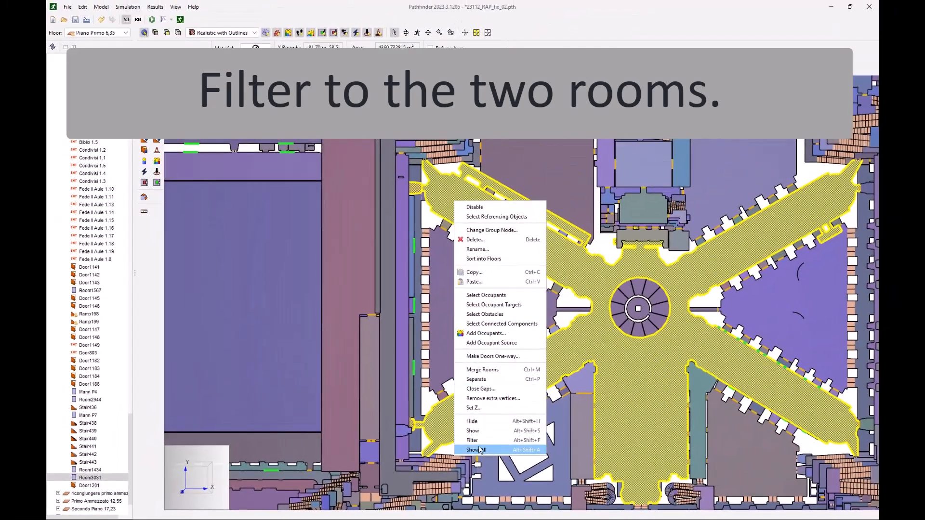
{"action": "left_click", "coordinate": [473, 440]}
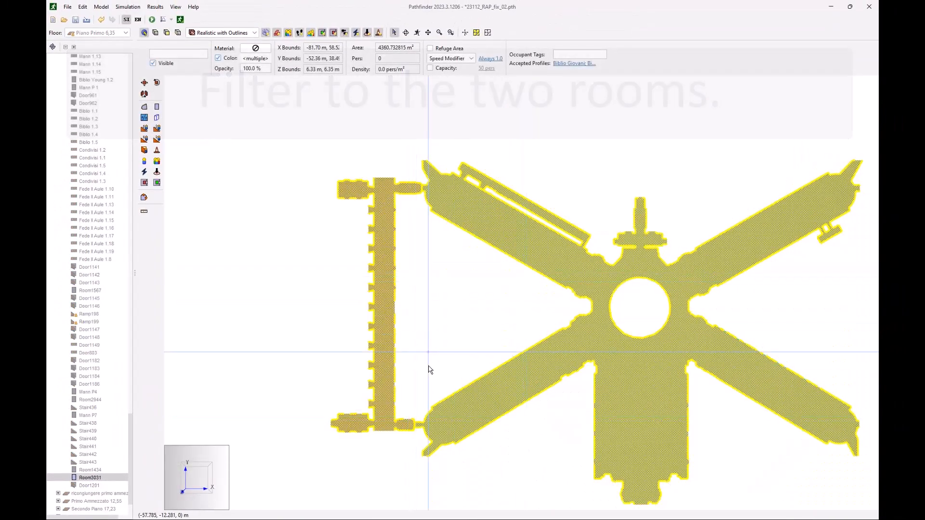
{"action": "left_click", "coordinate": [294, 318]}
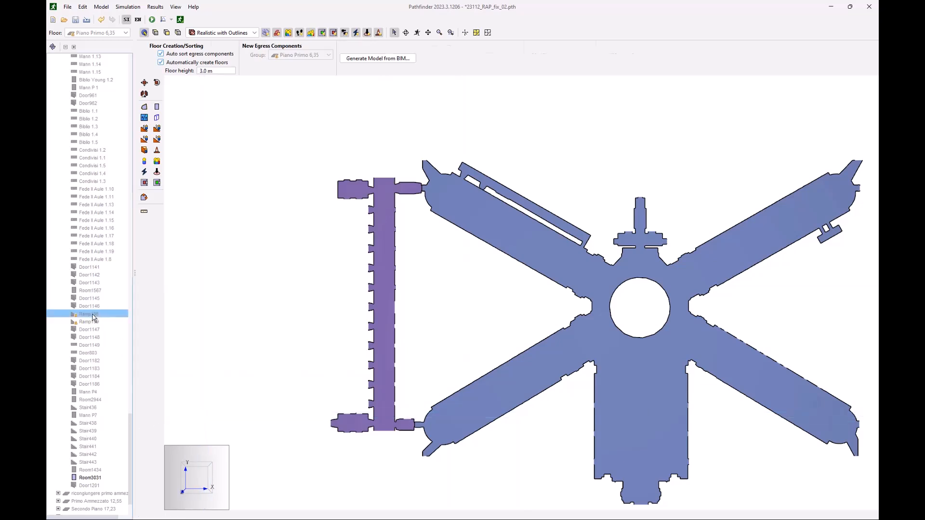
Locate Ramp198 in the gap between the left corridor room and the star-shaped room's lower-left stub and delete it.
{"action": "scroll", "coordinate": [421, 436], "scroll_direction": "up", "scroll_amount": 5}
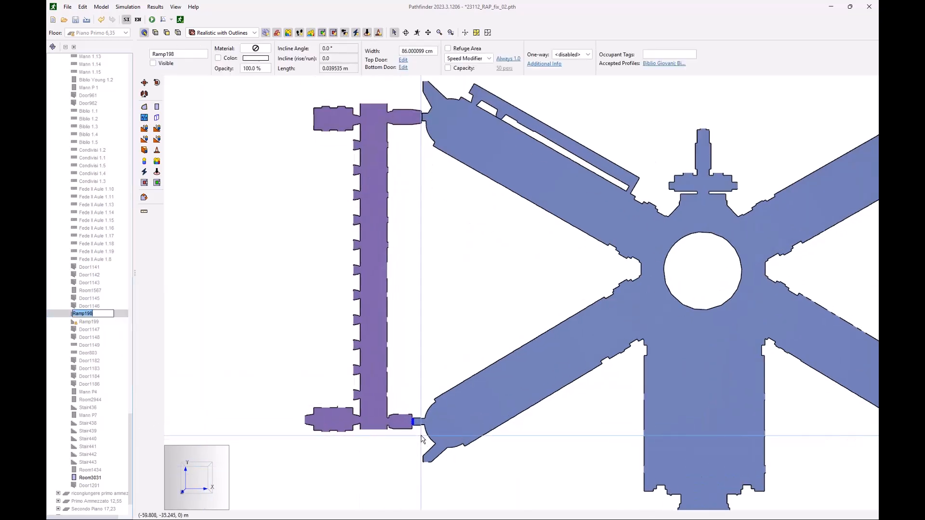
{"action": "scroll", "coordinate": [422, 436], "scroll_direction": "up", "scroll_amount": 6}
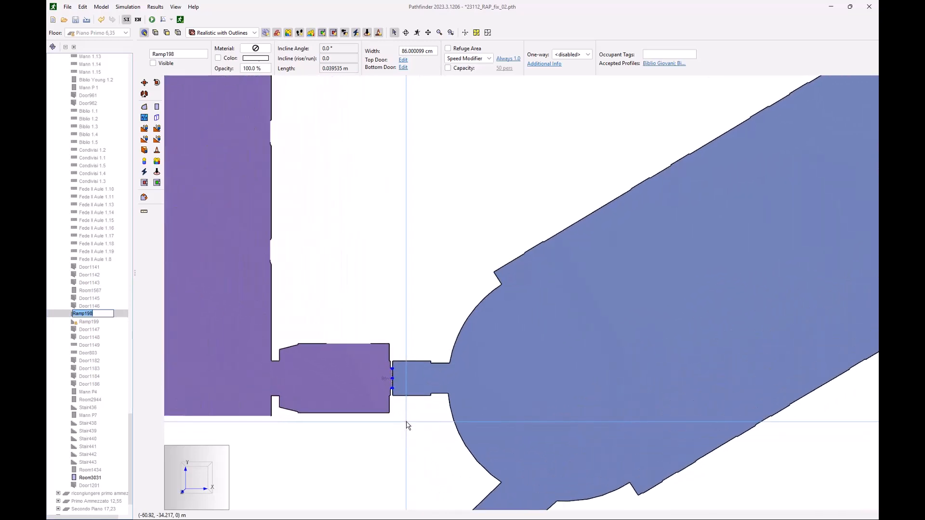
{"action": "scroll", "coordinate": [392, 391], "scroll_direction": "up", "scroll_amount": 6}
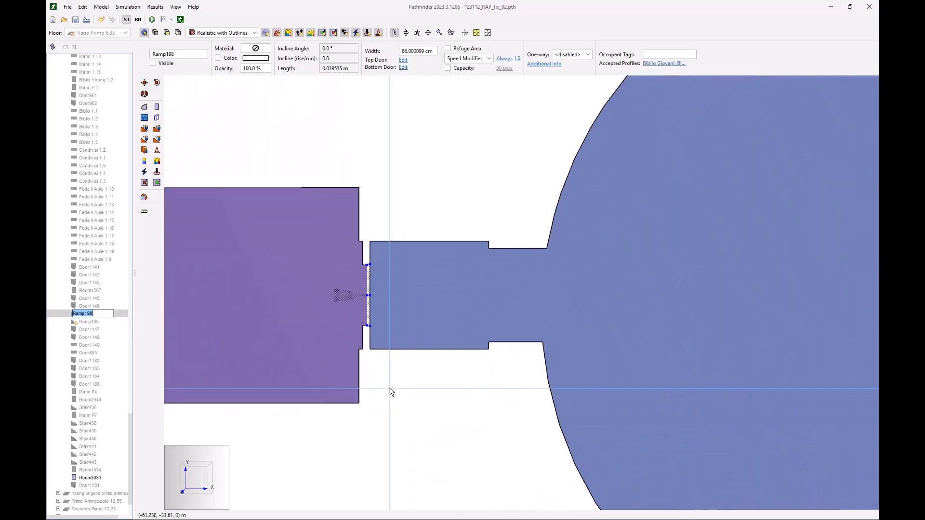
{"action": "left_click", "coordinate": [104, 339]}
{"action": "left_click", "coordinate": [83, 315]}
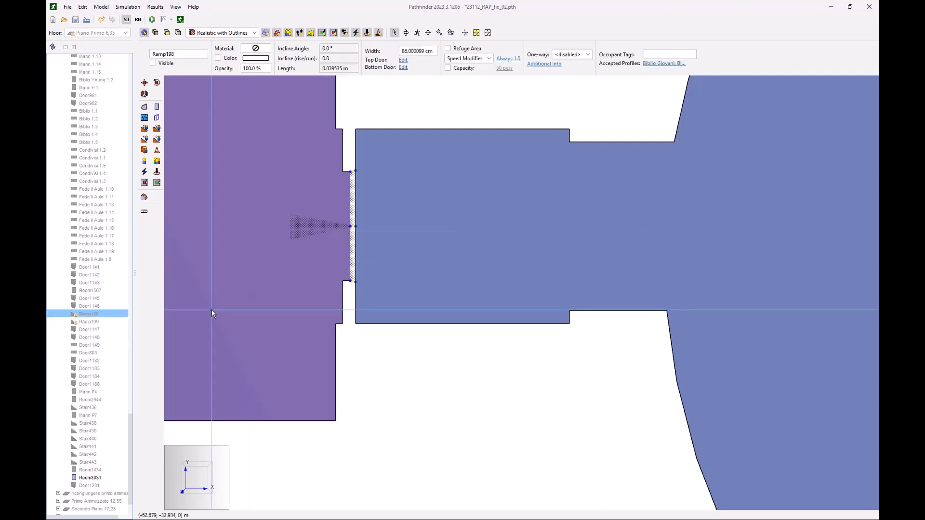
{"action": "key", "text": "Delete"}
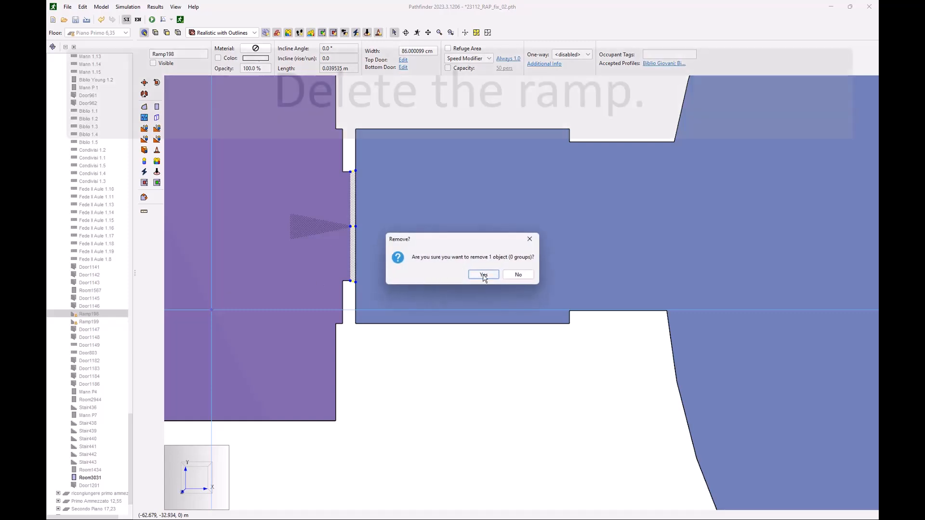
{"action": "left_click", "coordinate": [484, 275]}
{"action": "scroll", "coordinate": [361, 244], "scroll_direction": "up", "scroll_amount": 3}
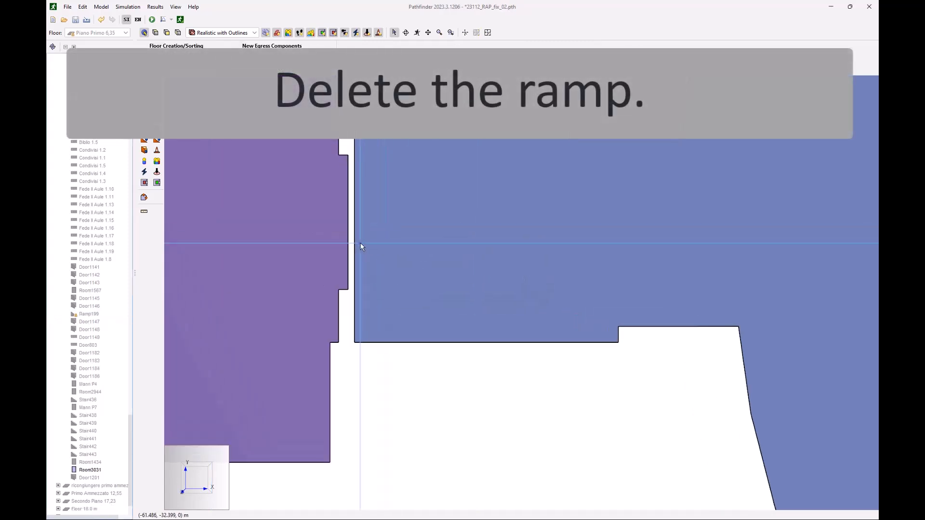
{"action": "left_click", "coordinate": [157, 107]}
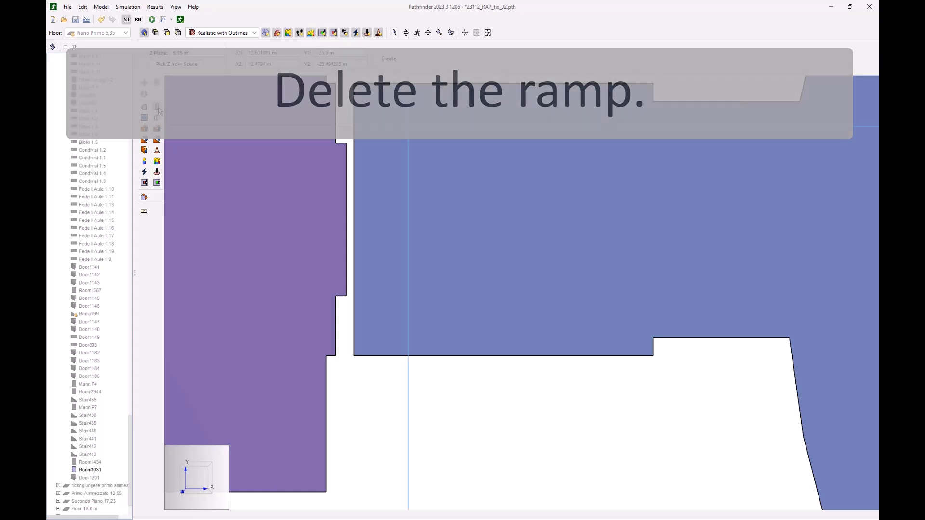
{"action": "left_click", "coordinate": [218, 121]}
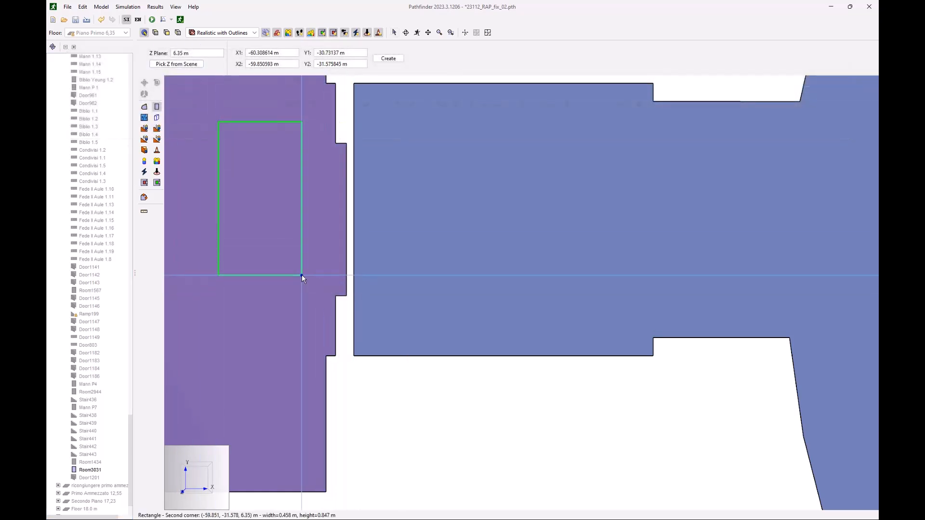
{"action": "left_click", "coordinate": [301, 275]}
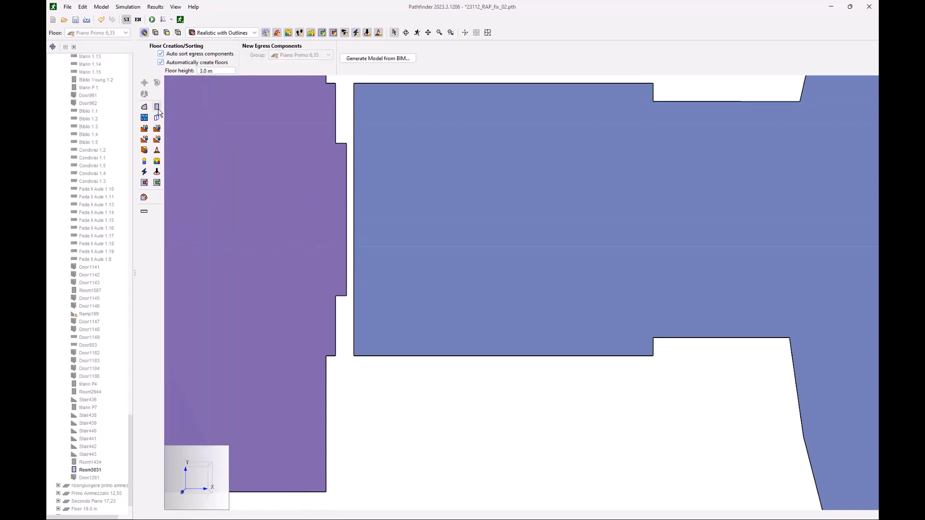
Fill the gap between the left room's doorway and the star-shaped room with two stacked rectangular rooms about 0.04 m wide at Z 6.35 m.
{"action": "left_click", "coordinate": [157, 107]}
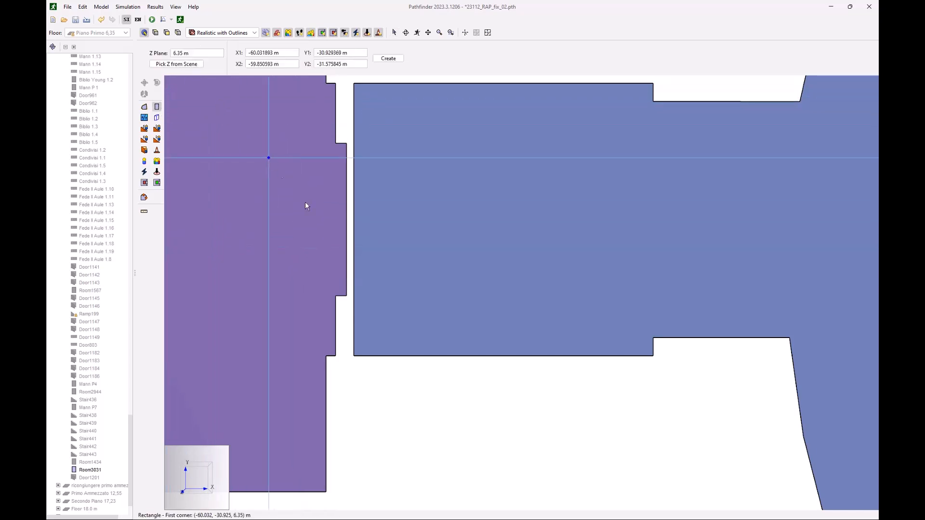
{"action": "left_click", "coordinate": [347, 296]}
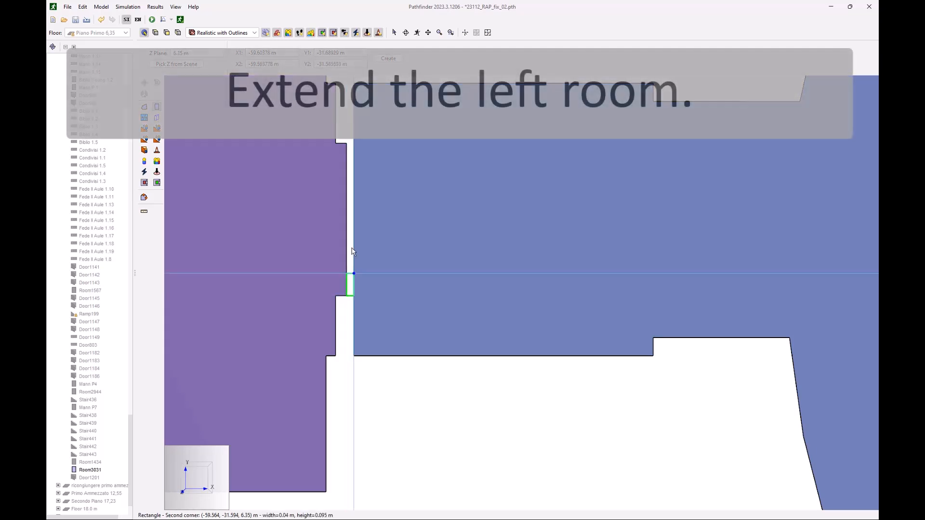
{"action": "left_click", "coordinate": [355, 186]}
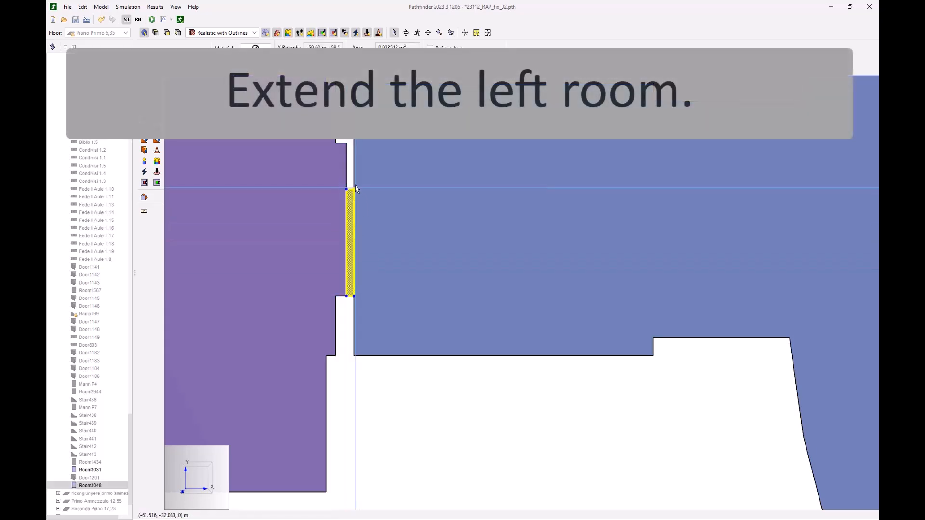
{"action": "left_click", "coordinate": [347, 143]}
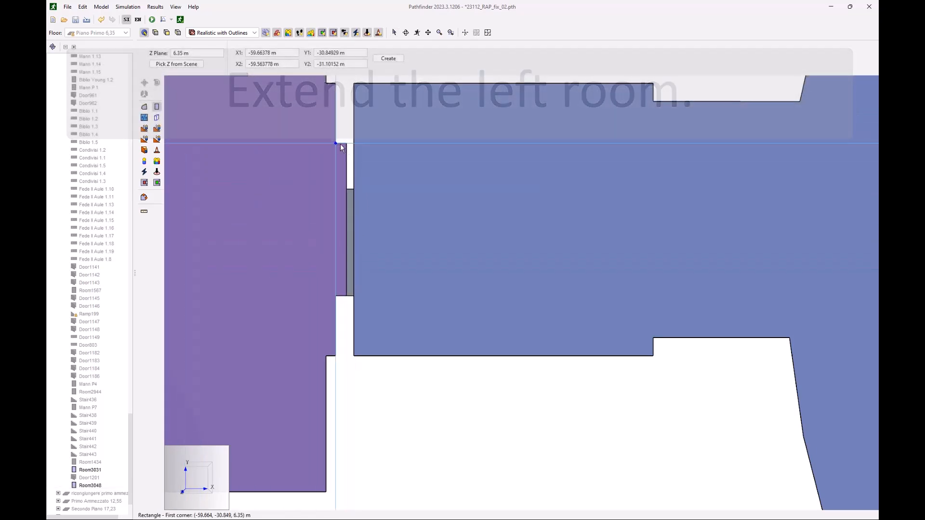
{"action": "left_click", "coordinate": [354, 188]}
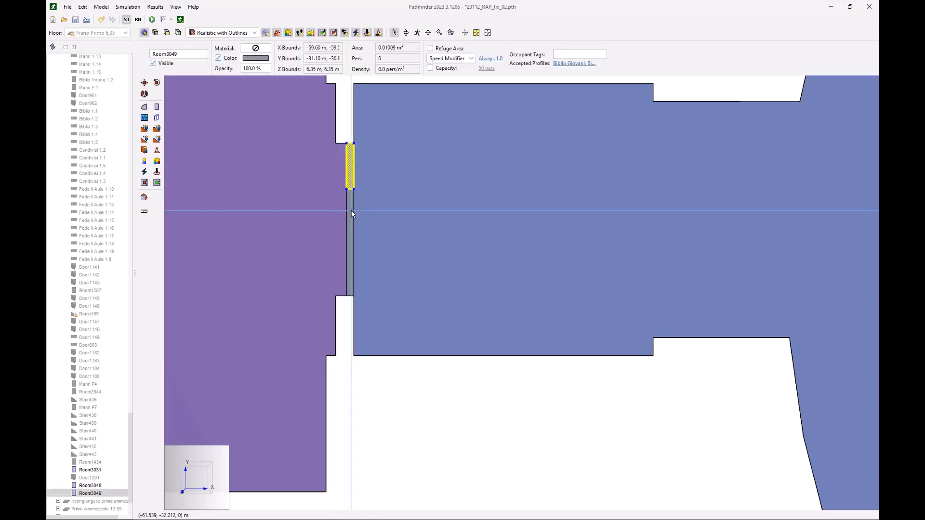
Merge the two gap-filling rectangles with the left corridor room into a single room.
{"action": "left_click", "coordinate": [352, 214], "text": "ctrl"}
{"action": "left_click", "coordinate": [337, 215], "text": "ctrl"}
{"action": "right_click", "coordinate": [337, 215]}
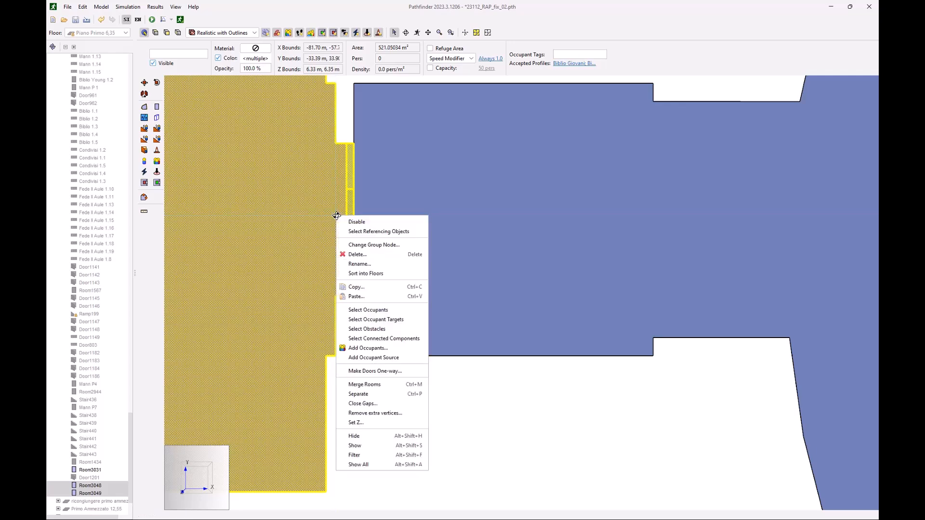
{"action": "left_click", "coordinate": [365, 384]}
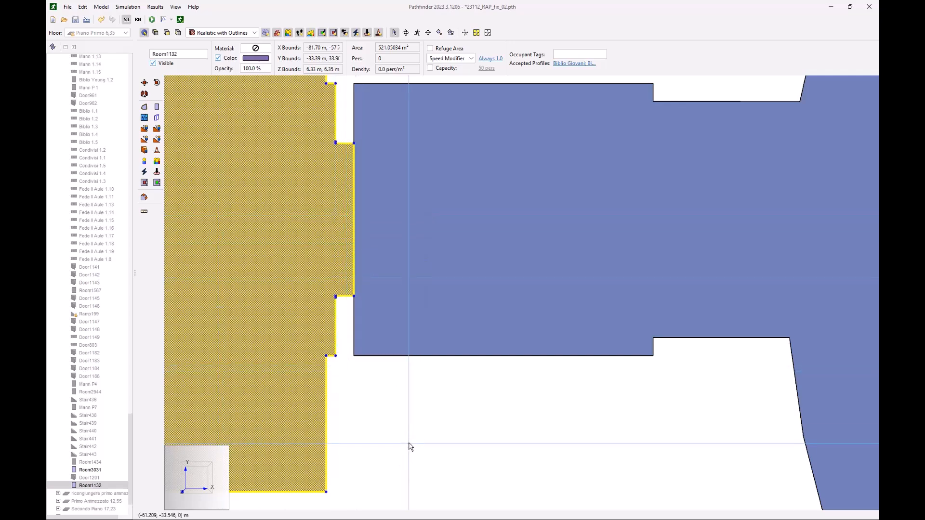
{"action": "left_click", "coordinate": [409, 447]}
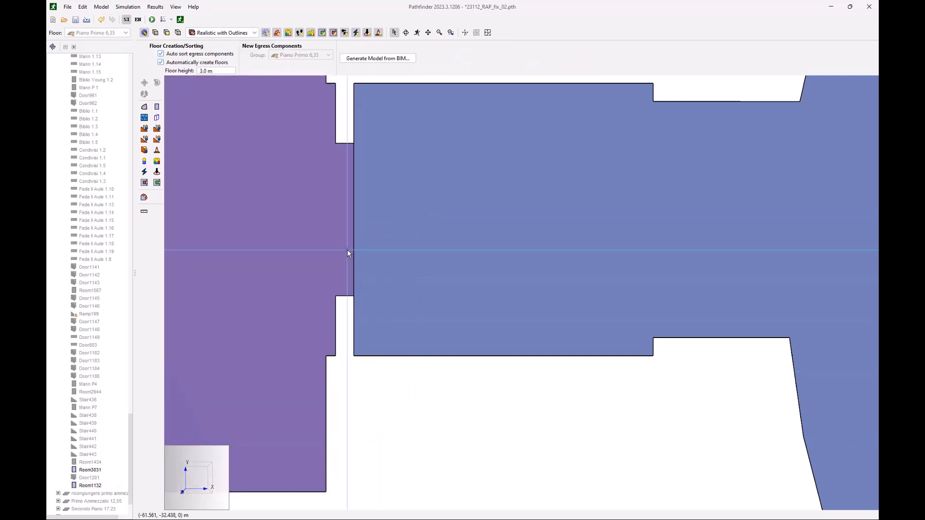
Add a door about 84 cm wide along the full shared edge between the extended left room and the star-shaped room.
{"action": "left_click", "coordinate": [144, 150]}
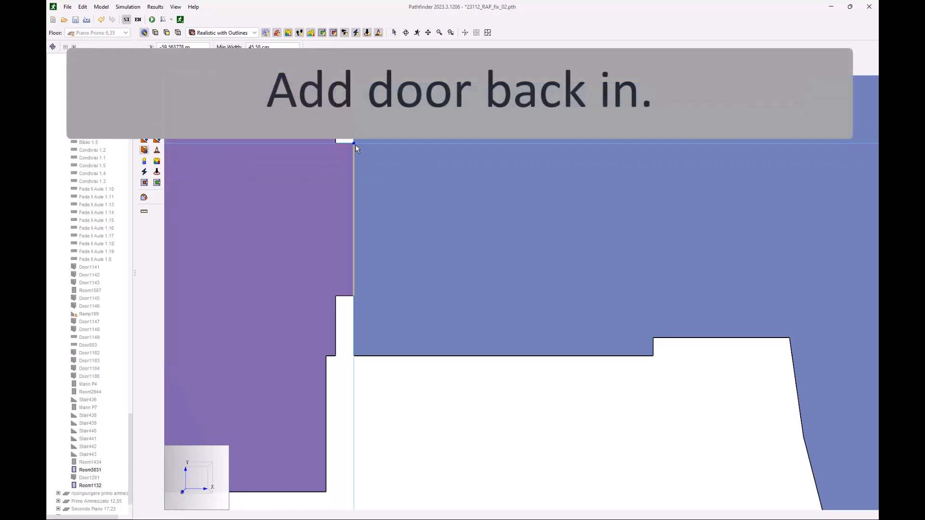
{"action": "left_click", "coordinate": [356, 295]}
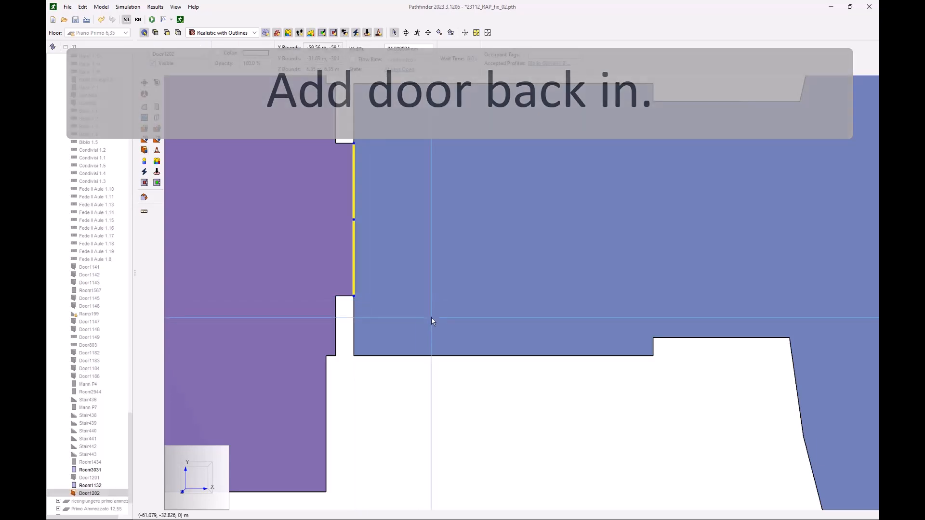
{"action": "scroll", "coordinate": [396, 411], "scroll_direction": "down", "scroll_amount": 5}
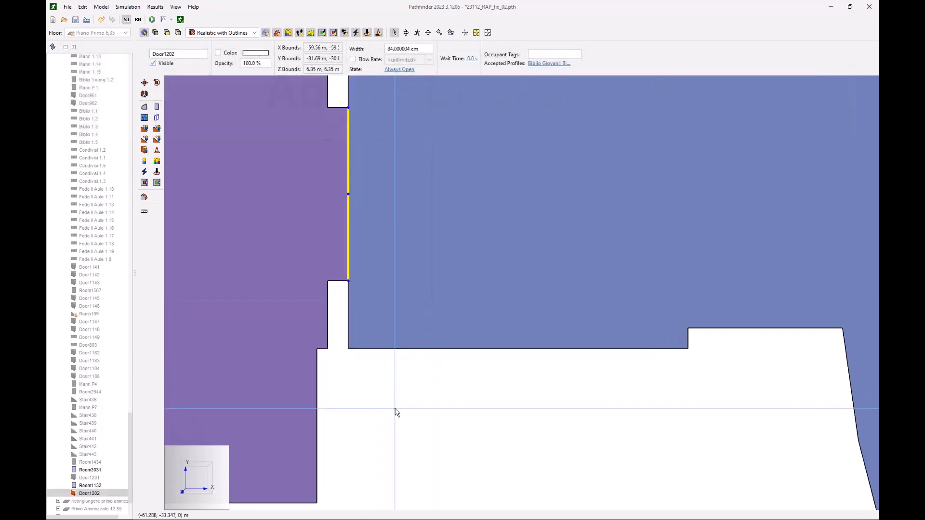
Locate Ramp199 in the gap between the left corridor room and the star-shaped room's upper-left stub and delete it.
{"action": "scroll", "coordinate": [394, 405], "scroll_direction": "down", "scroll_amount": 1}
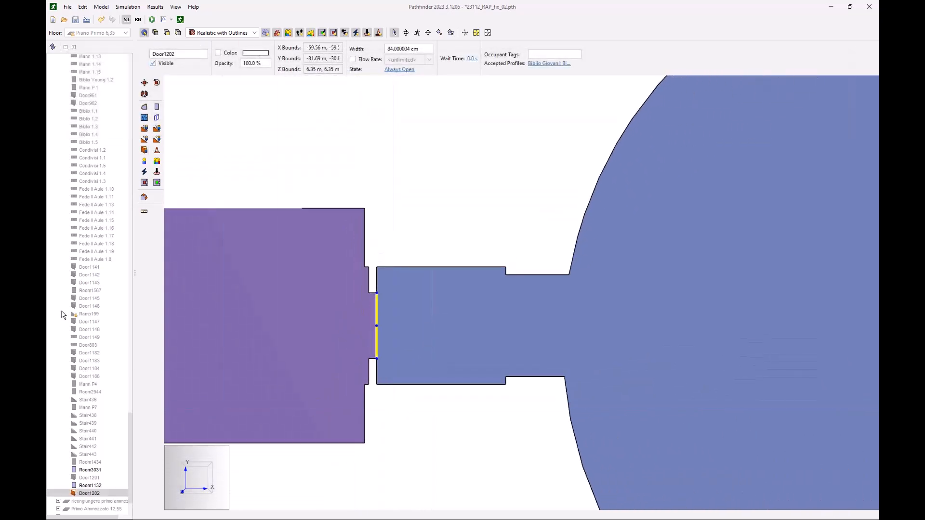
{"action": "left_click", "coordinate": [90, 316]}
{"action": "scroll", "coordinate": [475, 322], "scroll_direction": "down", "scroll_amount": 6}
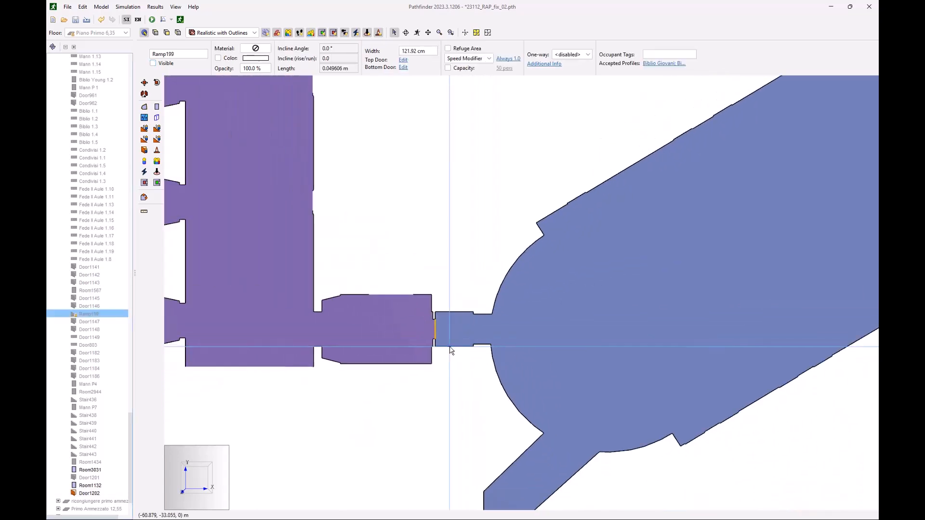
{"action": "scroll", "coordinate": [451, 351], "scroll_direction": "down", "scroll_amount": 6}
{"action": "scroll", "coordinate": [446, 361], "scroll_direction": "down", "scroll_amount": 2}
{"action": "scroll", "coordinate": [461, 132], "scroll_direction": "up", "scroll_amount": 6}
{"action": "scroll", "coordinate": [418, 170], "scroll_direction": "up", "scroll_amount": 5}
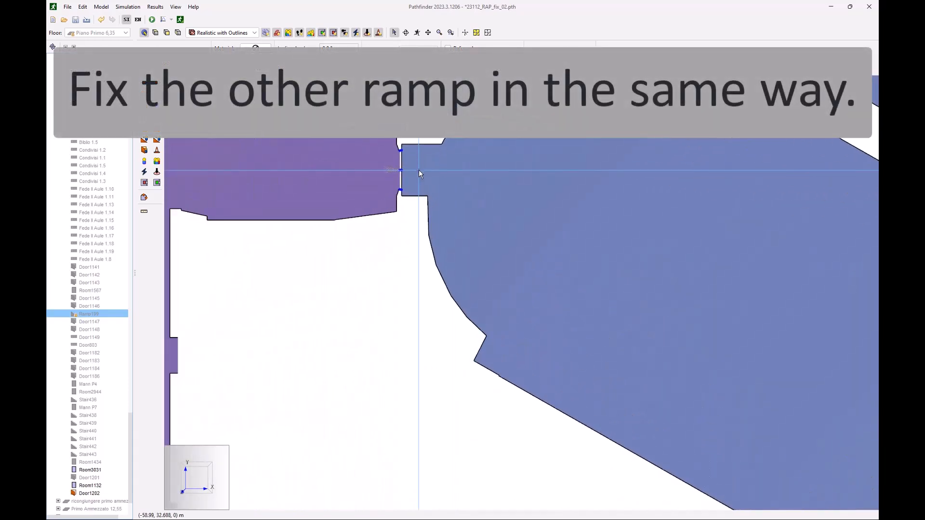
{"action": "scroll", "coordinate": [418, 169], "scroll_direction": "up", "scroll_amount": 3}
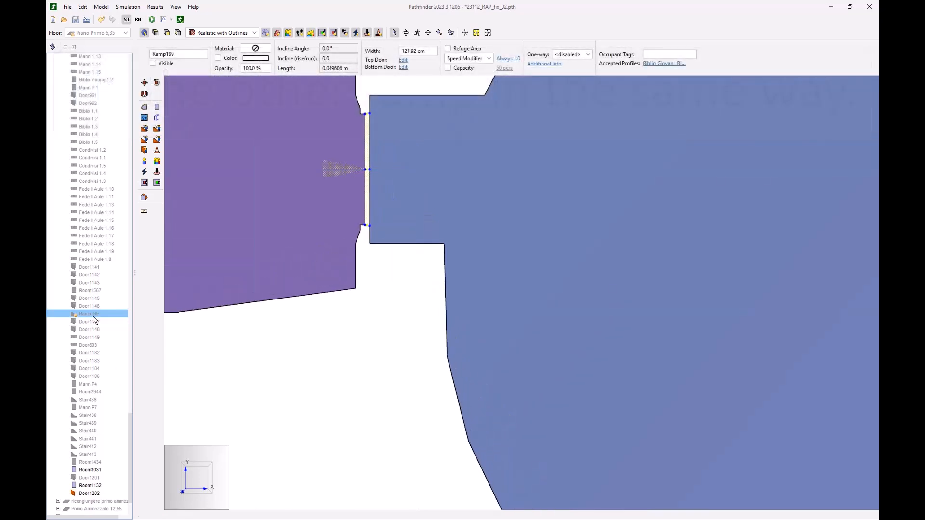
{"action": "key", "text": "Delete"}
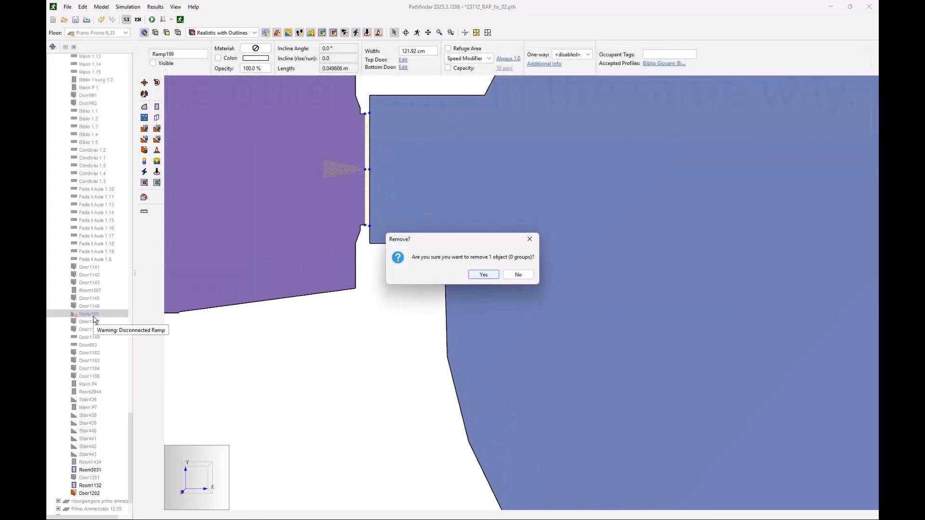
{"action": "left_click", "coordinate": [484, 275]}
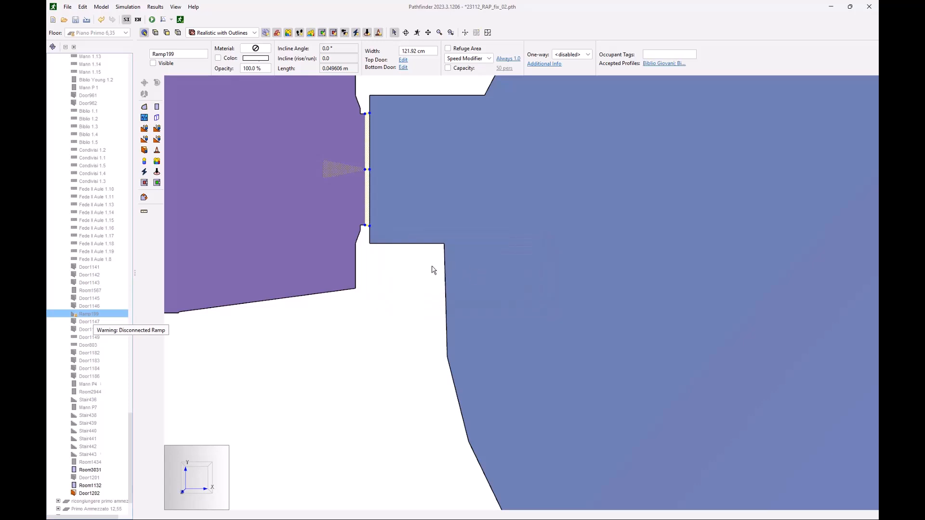
Fill the gap left by Ramp199 with two stacked rectangular rooms about 0.05 m wide at Z 6.35 m.
{"action": "scroll", "coordinate": [352, 111], "scroll_direction": "up", "scroll_amount": 5}
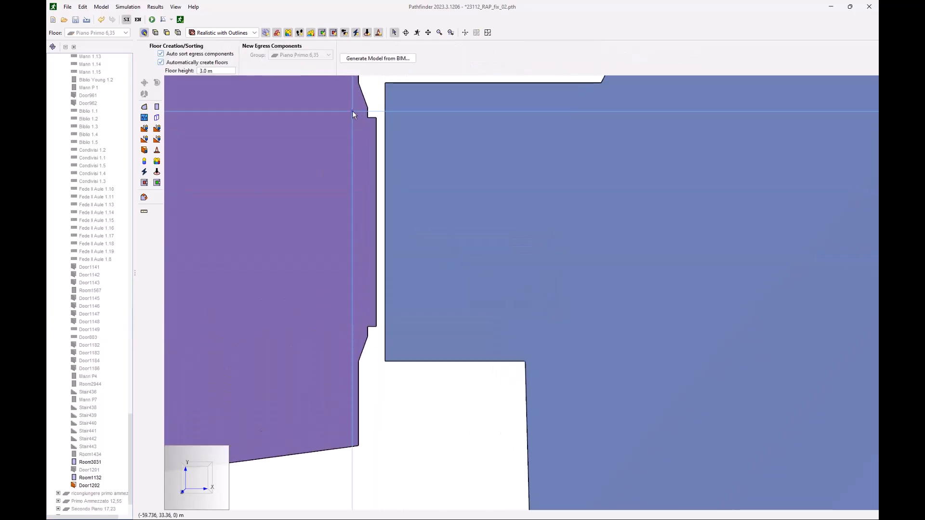
{"action": "left_click", "coordinate": [156, 108]}
{"action": "left_click", "coordinate": [396, 123]}
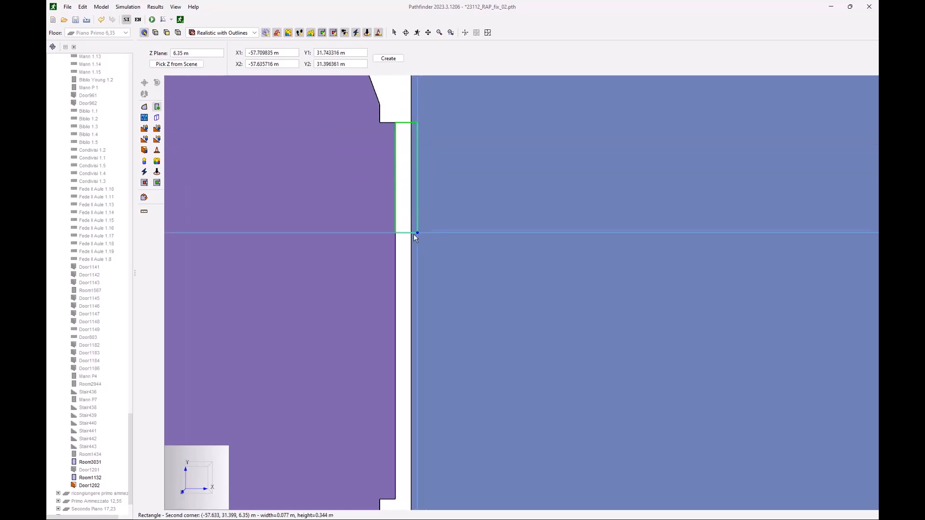
{"action": "left_click", "coordinate": [412, 234]}
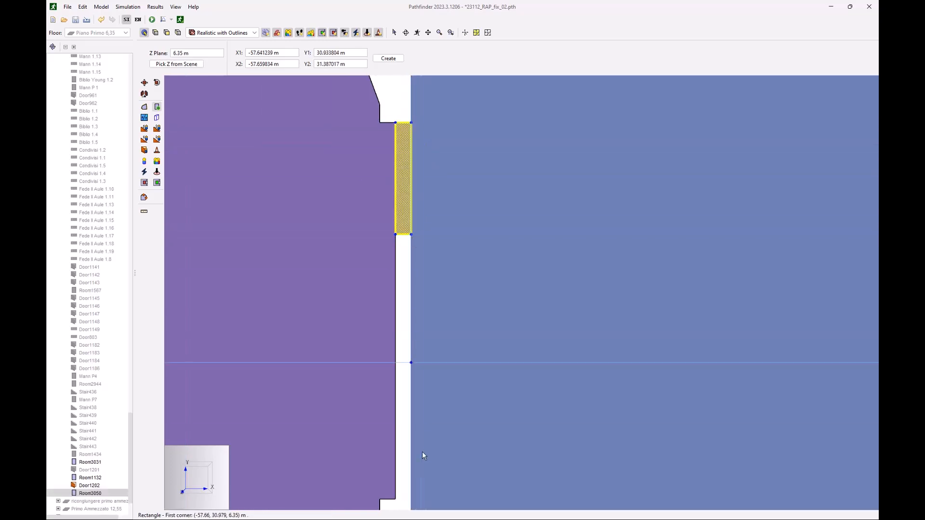
{"action": "left_click", "coordinate": [397, 500]}
{"action": "left_click", "coordinate": [411, 236]}
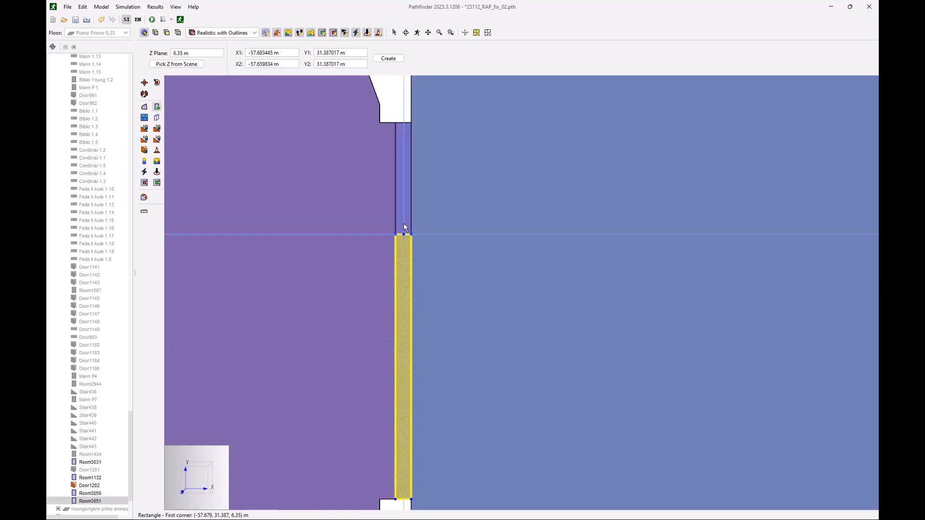
Merge the two new gap-filling rectangles beside the upper-left stub with the left corridor room into a single room.
{"action": "left_click", "coordinate": [394, 32]}
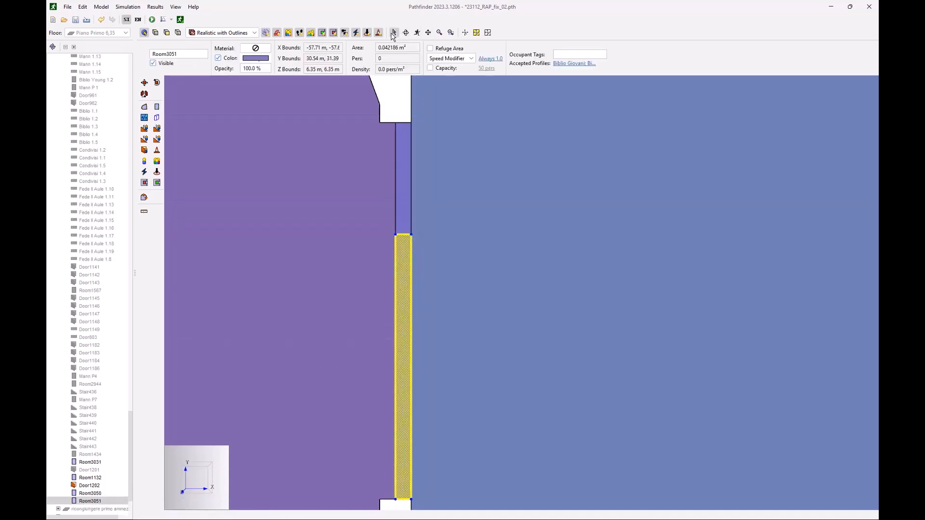
{"action": "left_click", "coordinate": [405, 181]}
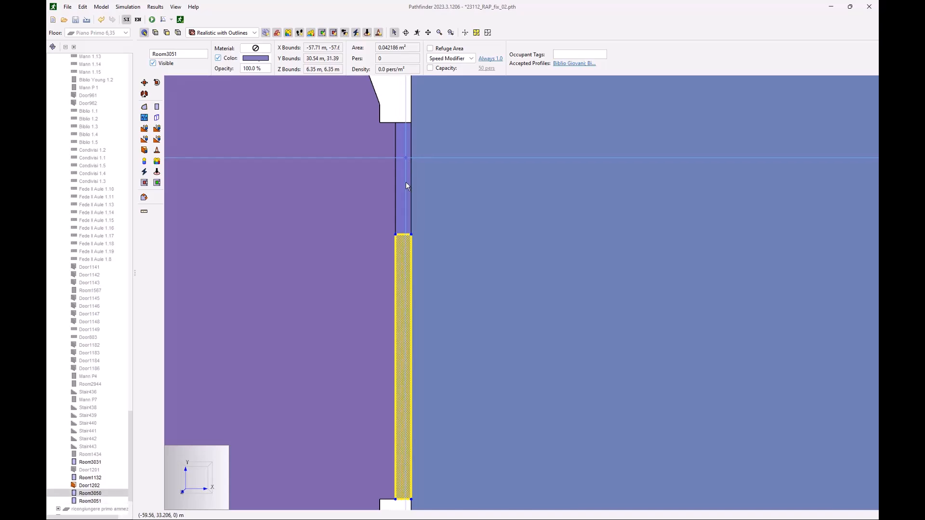
{"action": "left_click", "coordinate": [400, 288], "text": "ctrl"}
{"action": "left_click", "coordinate": [375, 294], "text": "ctrl"}
{"action": "right_click", "coordinate": [354, 300]}
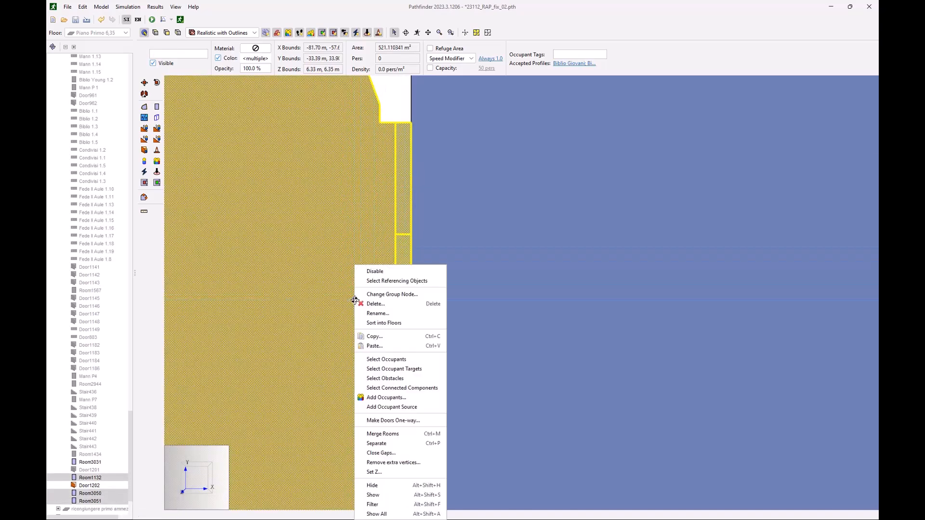
{"action": "left_click", "coordinate": [383, 434]}
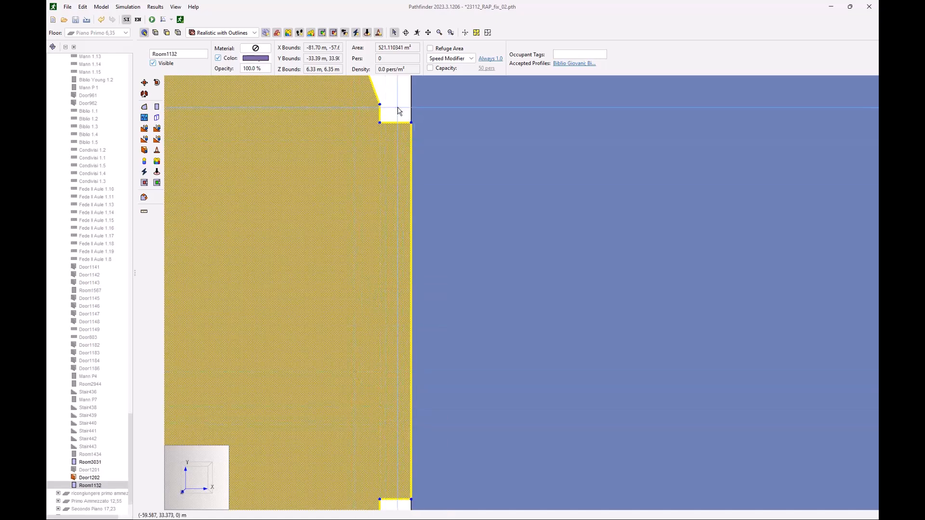
{"action": "left_click", "coordinate": [399, 111]}
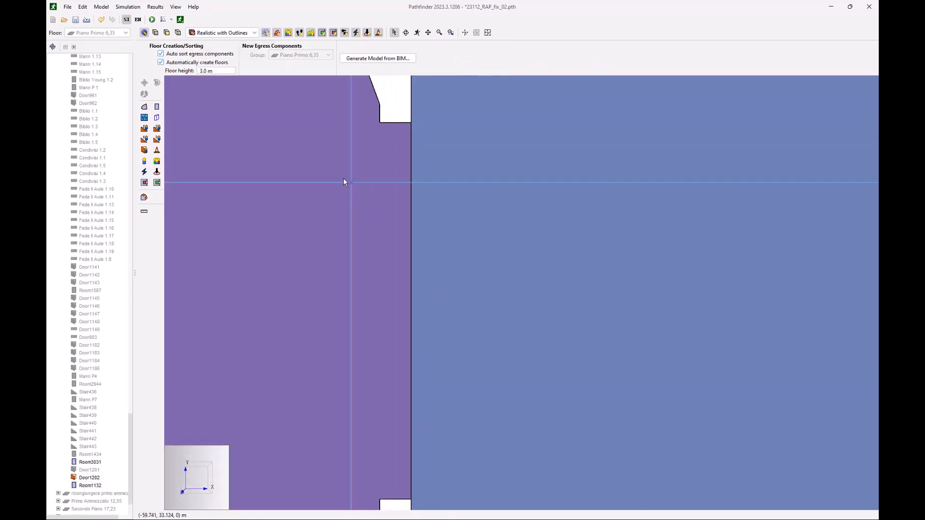
Add a door about 120 cm wide along the full shared edge between the extended corridor room and the star-shaped room's upper-left stub.
{"action": "left_click", "coordinate": [144, 151]}
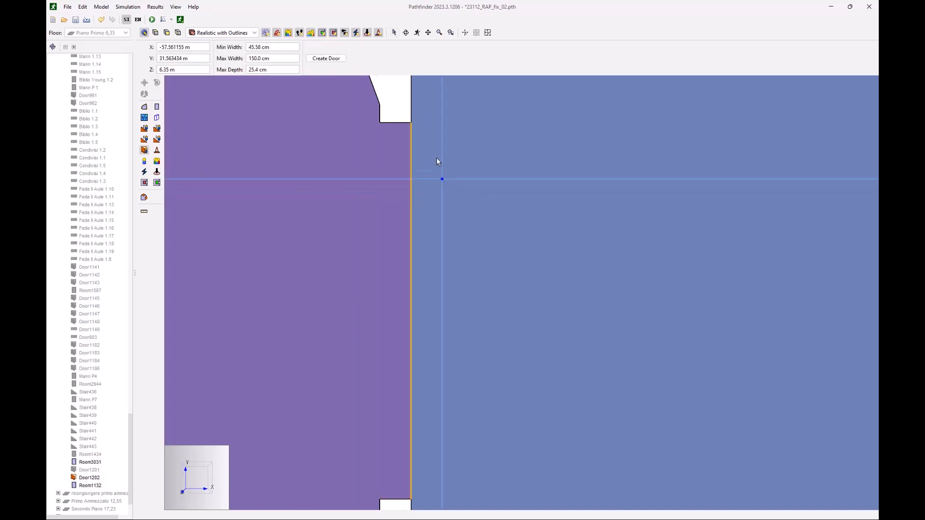
{"action": "left_click_drag", "start_coordinate": [412, 122], "coordinate": [414, 498]}
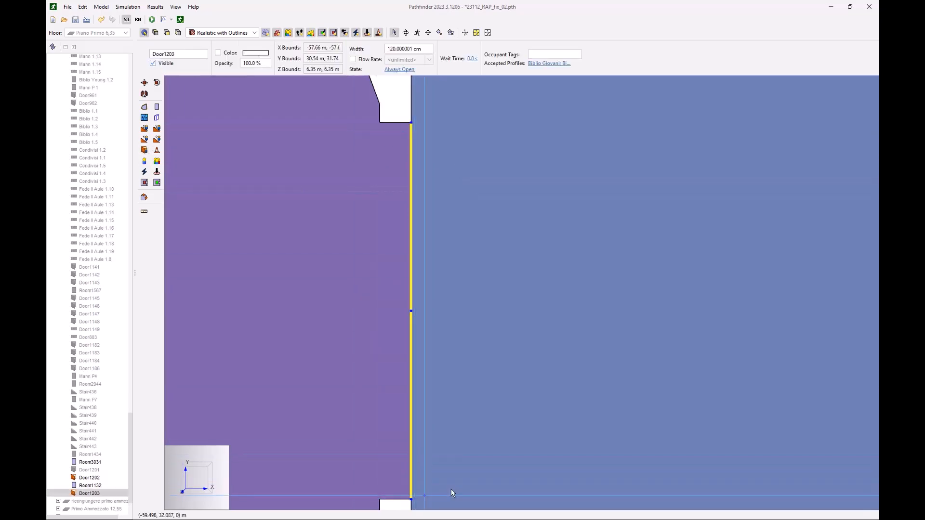
{"action": "left_click", "coordinate": [398, 109]}
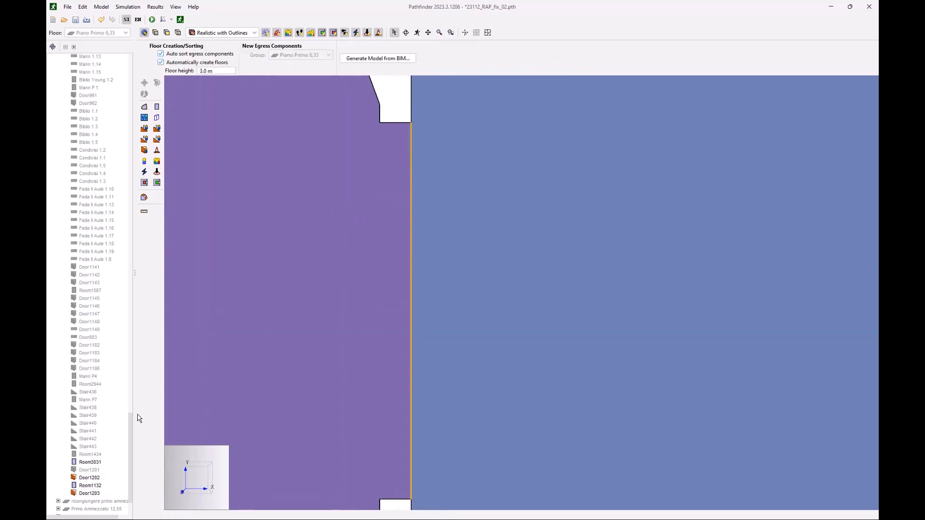
Run the simulation and enlarge the Model Warnings dialog to read the full list of remaining issues.
{"action": "left_click_drag", "start_coordinate": [130, 420], "coordinate": [126, 52]}
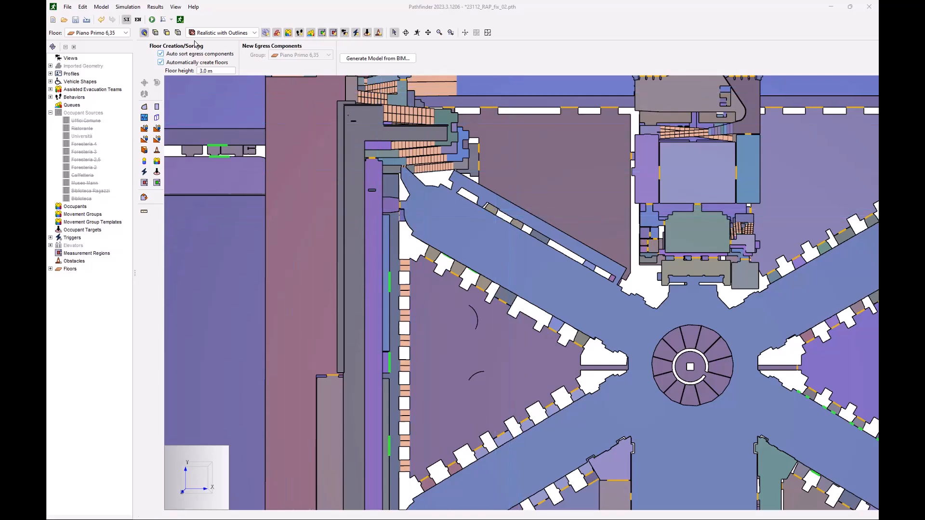
{"action": "left_click", "coordinate": [152, 20]}
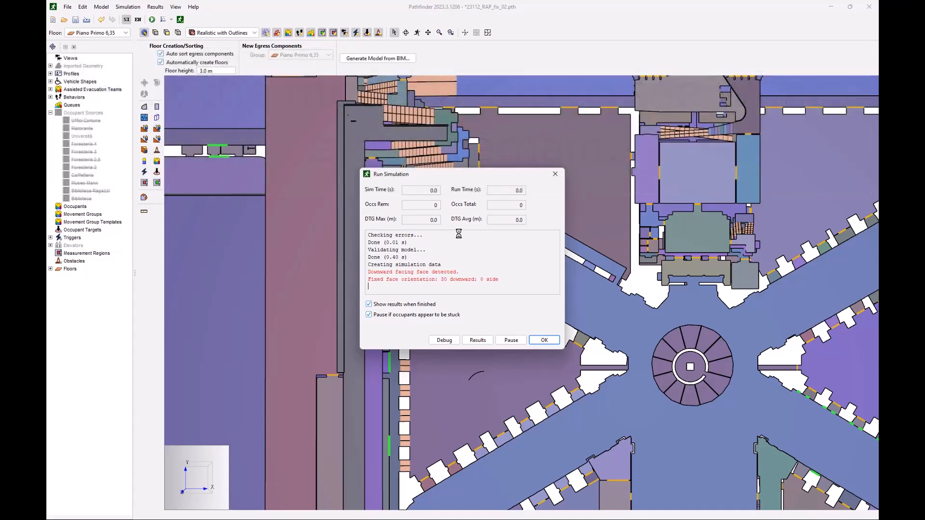
{"action": "left_click_drag", "start_coordinate": [476, 207], "coordinate": [380, 73]}
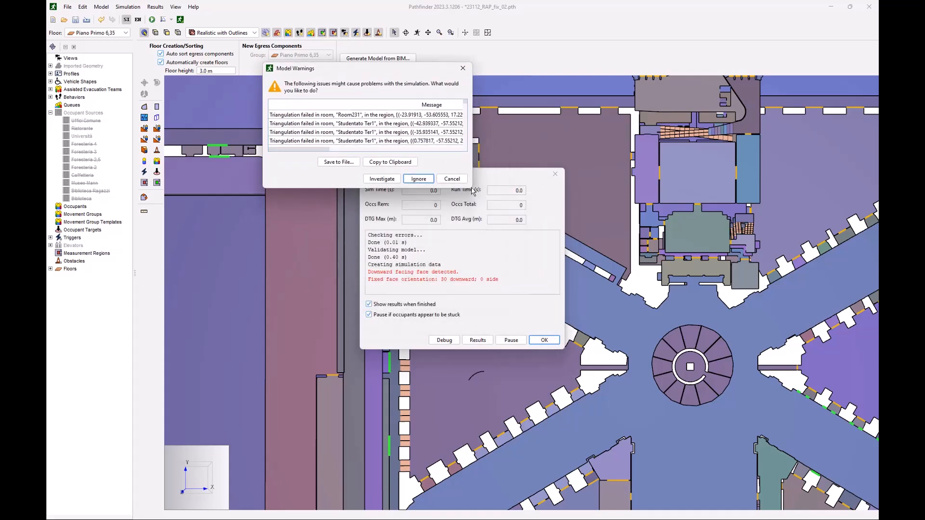
{"action": "left_click_drag", "start_coordinate": [470, 188], "coordinate": [876, 514]}
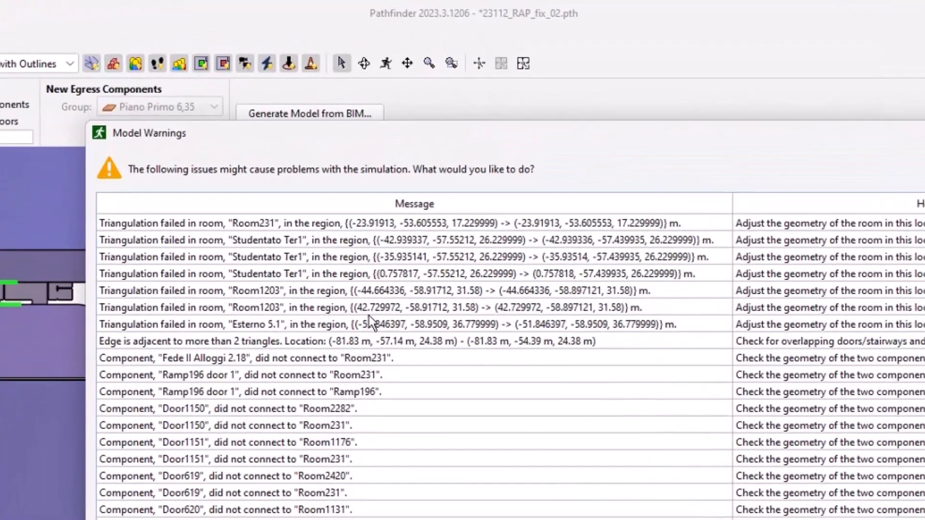
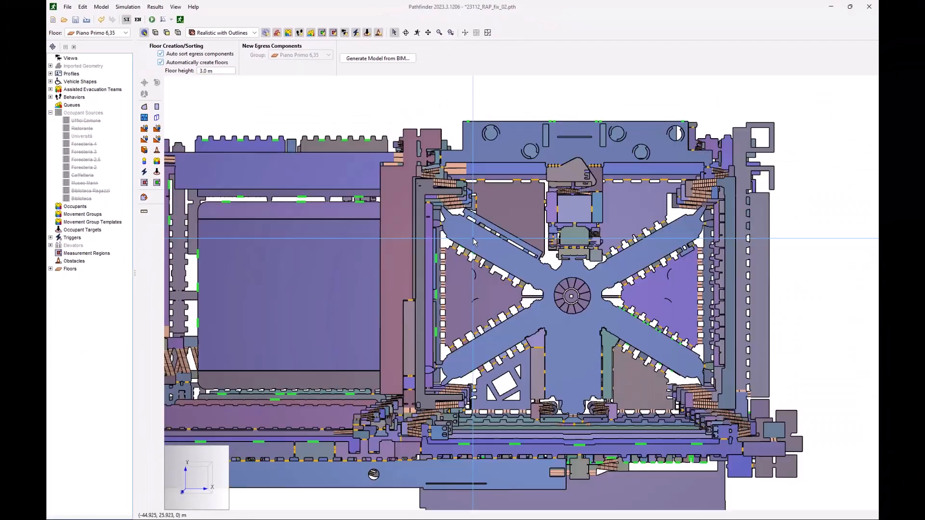
Search the model for Room231 and set its floor, Secondo Piano 17,23, as the active floor.
{"action": "key", "text": "ctrl+f"}
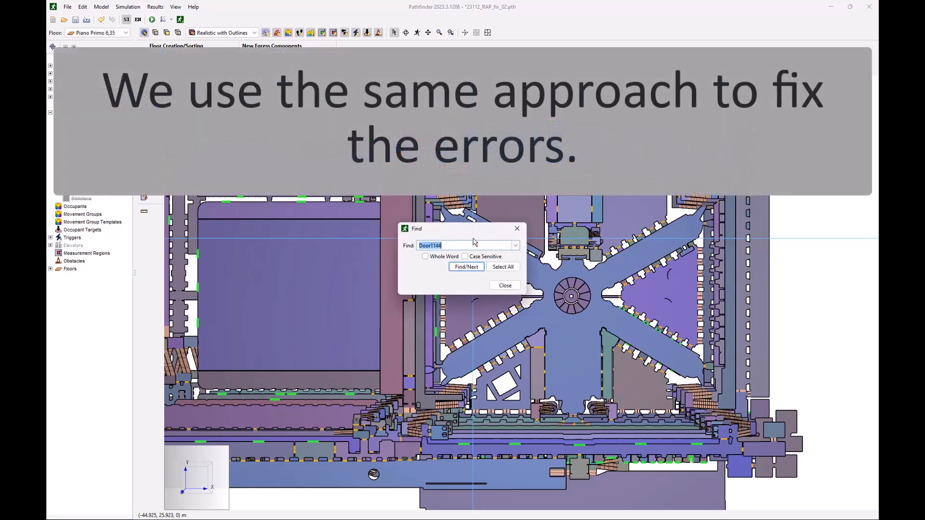
{"action": "type", "text": "Room231"}
{"action": "key", "text": "Return"}
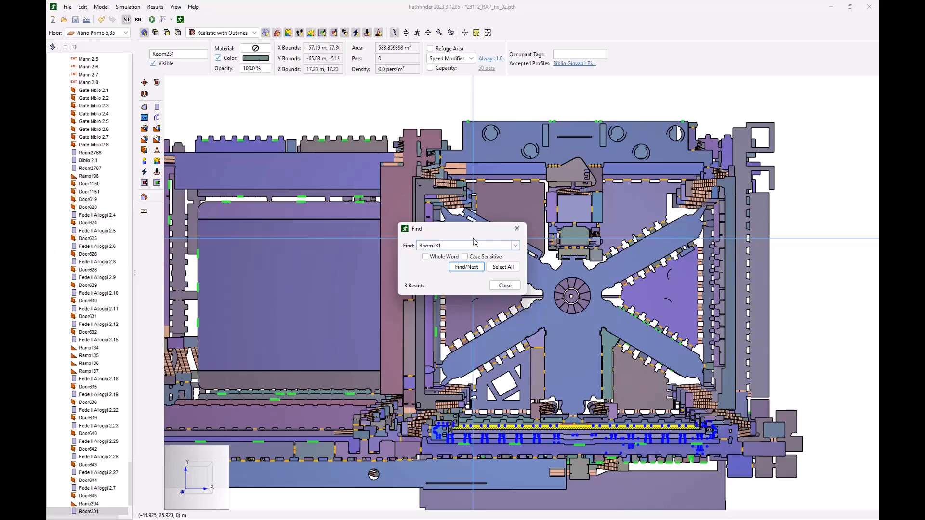
{"action": "scroll", "coordinate": [568, 453], "scroll_direction": "up", "scroll_amount": 5}
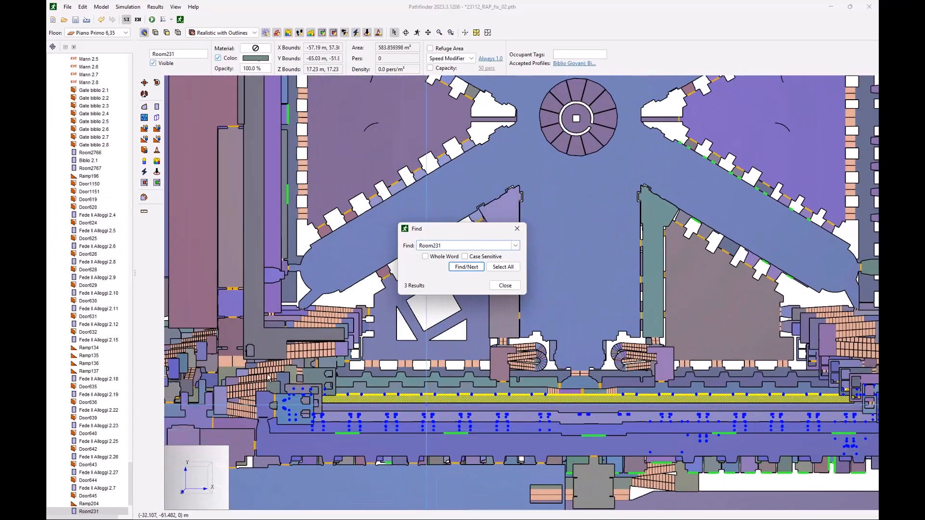
{"action": "left_click_drag", "start_coordinate": [130, 471], "coordinate": [130, 268]}
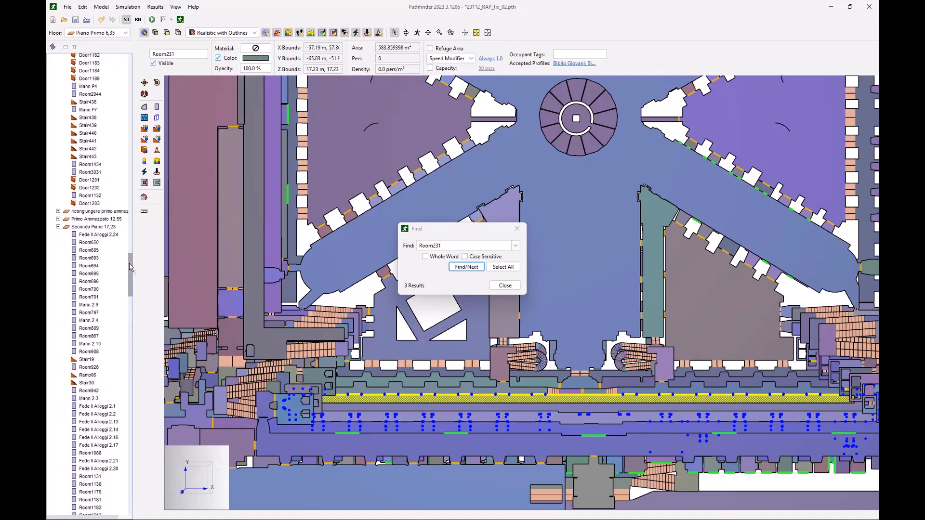
{"action": "right_click", "coordinate": [92, 229]}
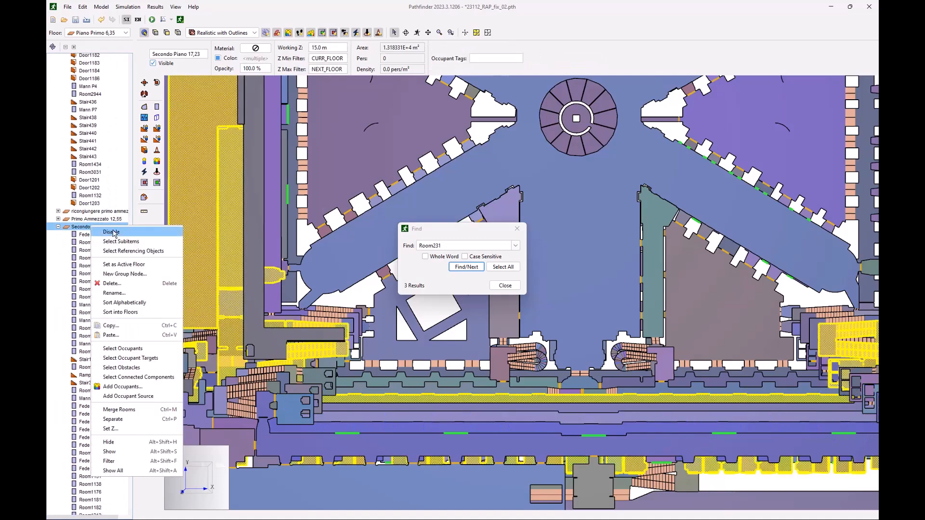
{"action": "left_click", "coordinate": [120, 265]}
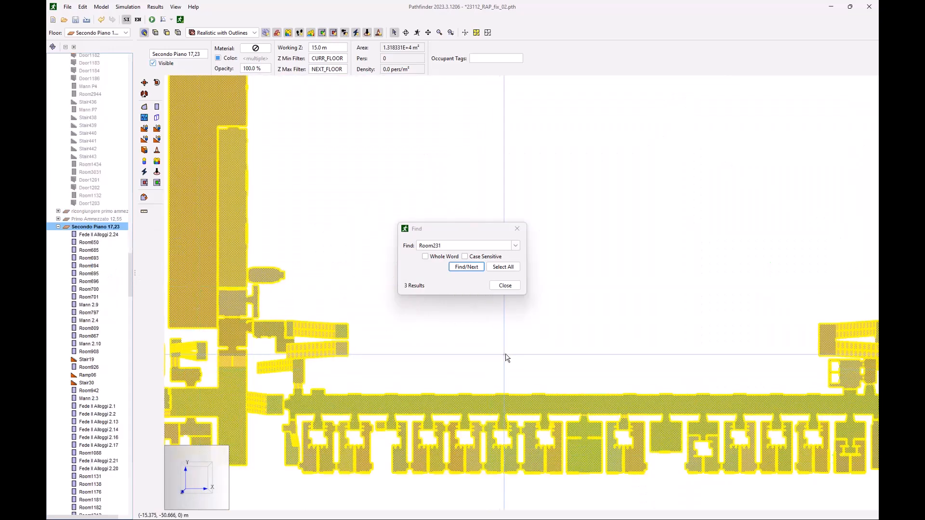
Go through the matches for Room231 and examine where the selected match lies in the plan and model tree.
{"action": "left_click", "coordinate": [506, 354]}
{"action": "left_click", "coordinate": [466, 267]}
{"action": "left_click", "coordinate": [466, 268]}
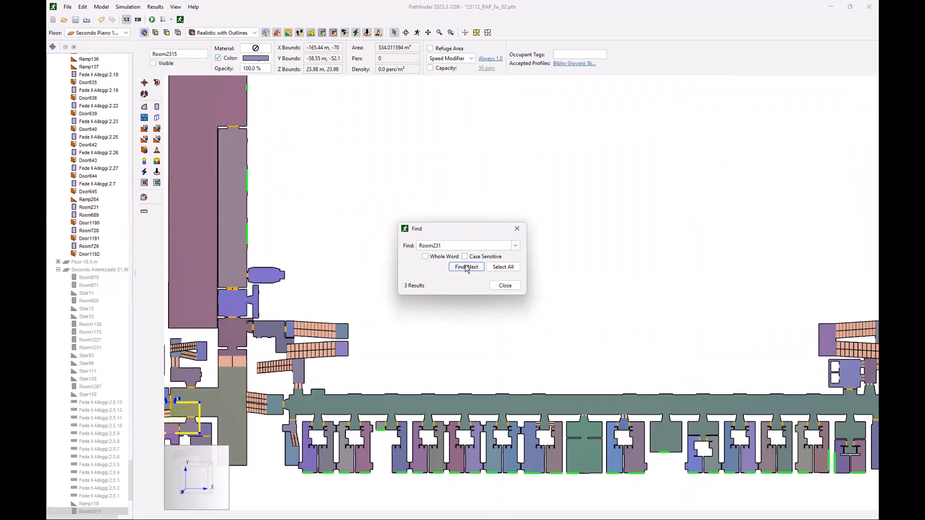
{"action": "scroll", "coordinate": [483, 367], "scroll_direction": "down", "scroll_amount": 1}
{"action": "scroll", "coordinate": [551, 361], "scroll_direction": "down", "scroll_amount": 4}
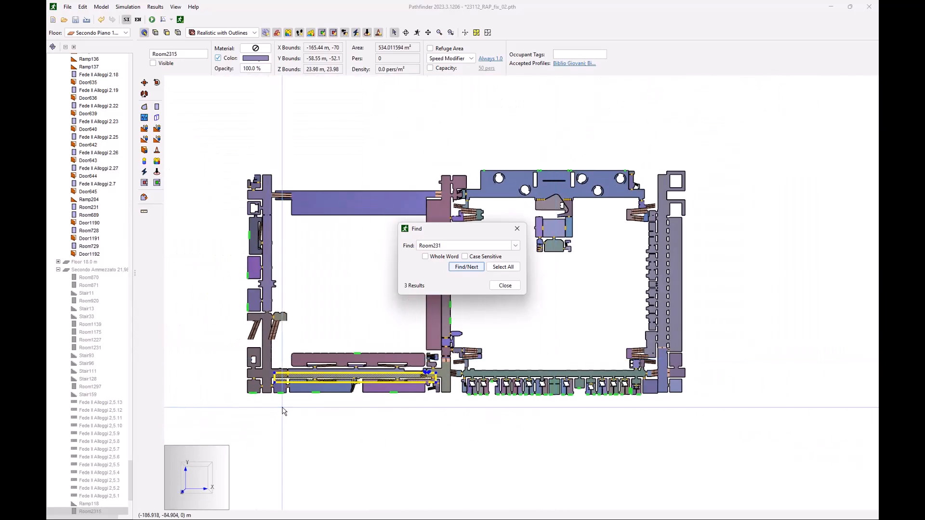
{"action": "scroll", "coordinate": [284, 410], "scroll_direction": "up", "scroll_amount": 5}
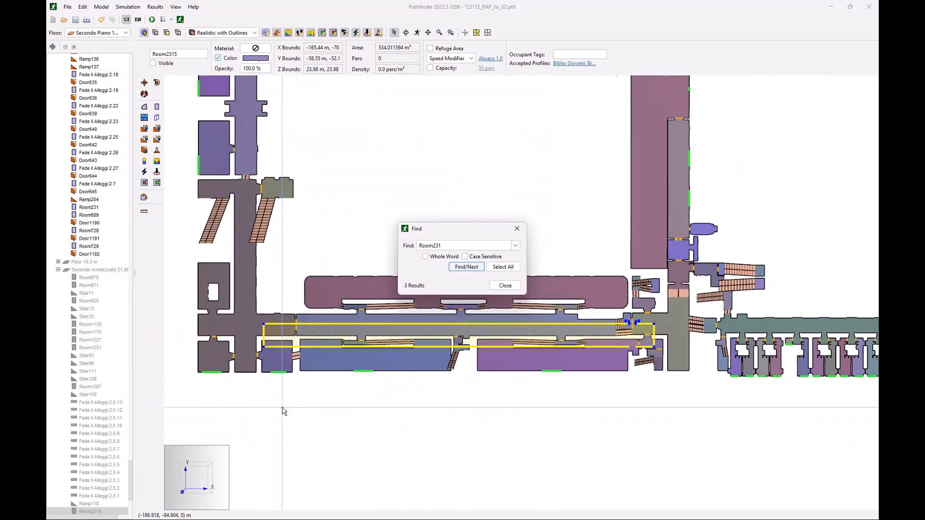
{"action": "scroll", "coordinate": [284, 410], "scroll_direction": "up", "scroll_amount": 1}
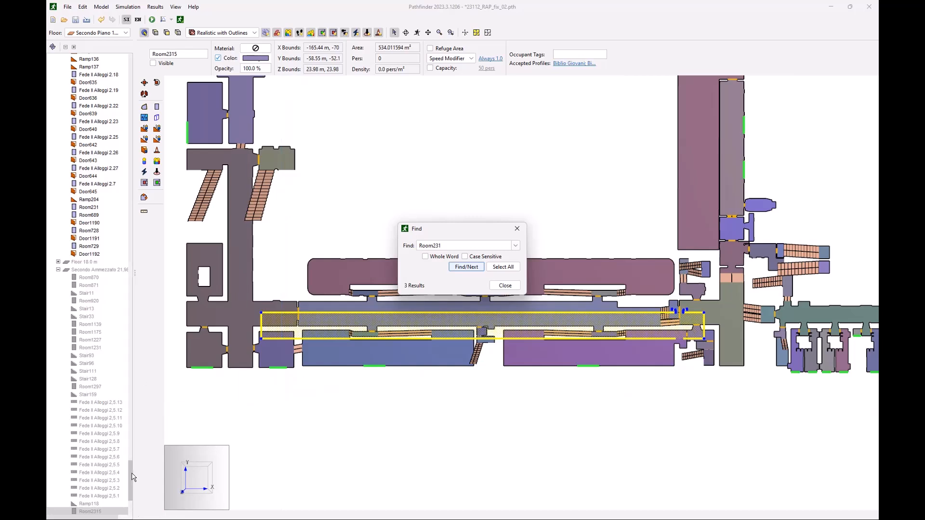
{"action": "left_click_drag", "start_coordinate": [133, 479], "coordinate": [133, 482]}
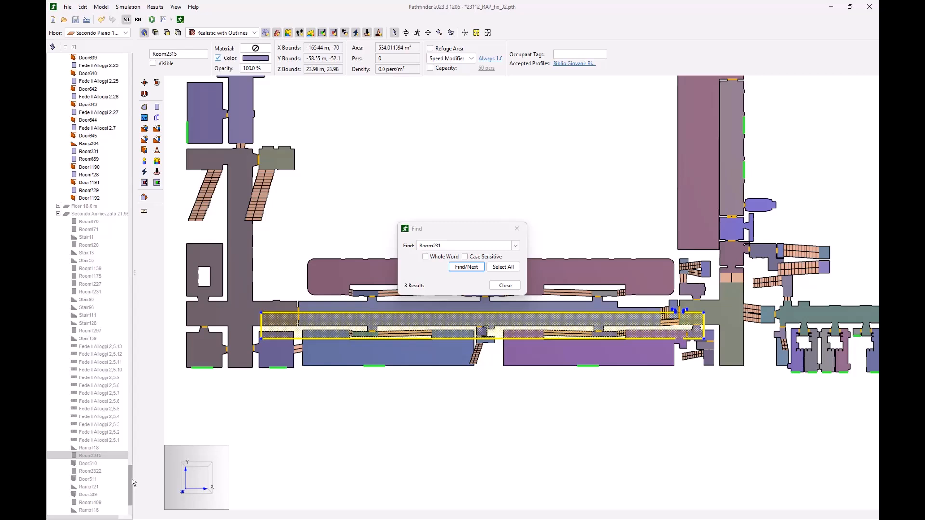
Restrict the search to whole words, locate the exact Room231 along the corridor, and close the search.
{"action": "left_click", "coordinate": [426, 257]}
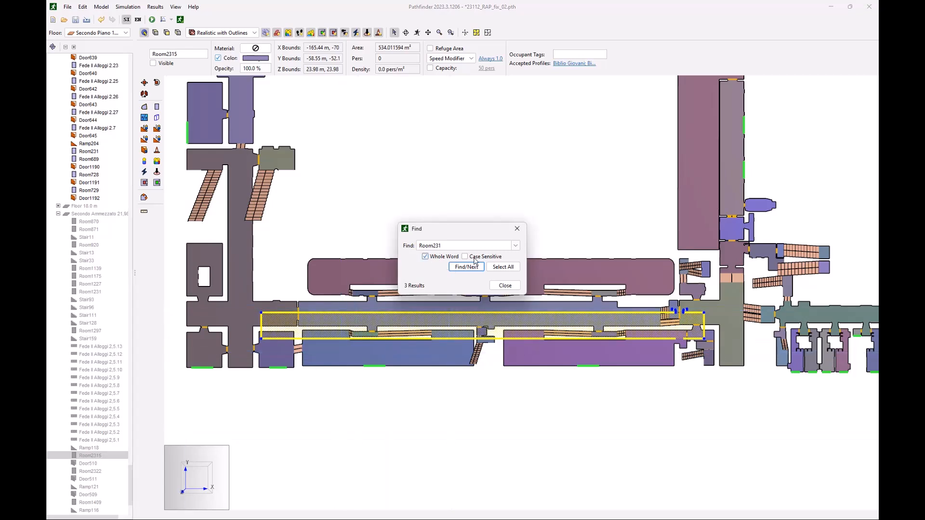
{"action": "left_click", "coordinate": [466, 267]}
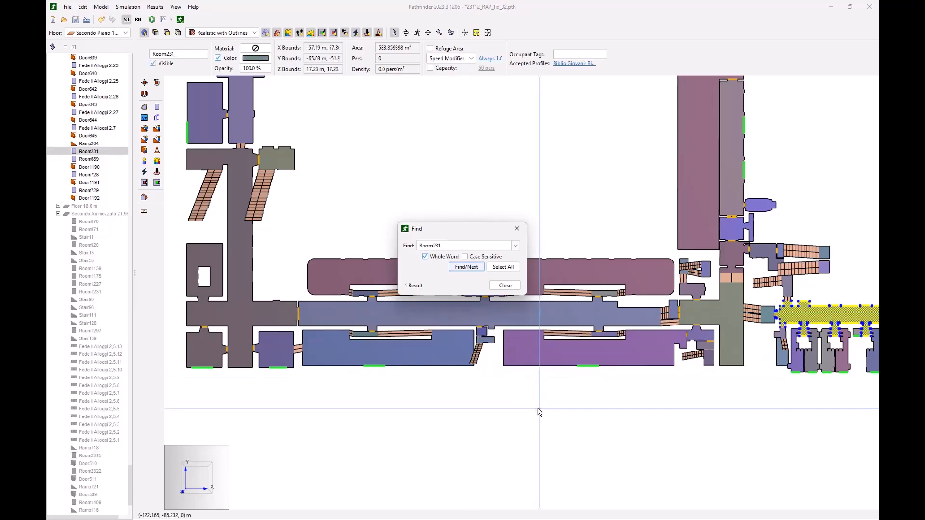
{"action": "scroll", "coordinate": [490, 388], "scroll_direction": "down", "scroll_amount": 2}
{"action": "scroll", "coordinate": [380, 388], "scroll_direction": "down", "scroll_amount": 3}
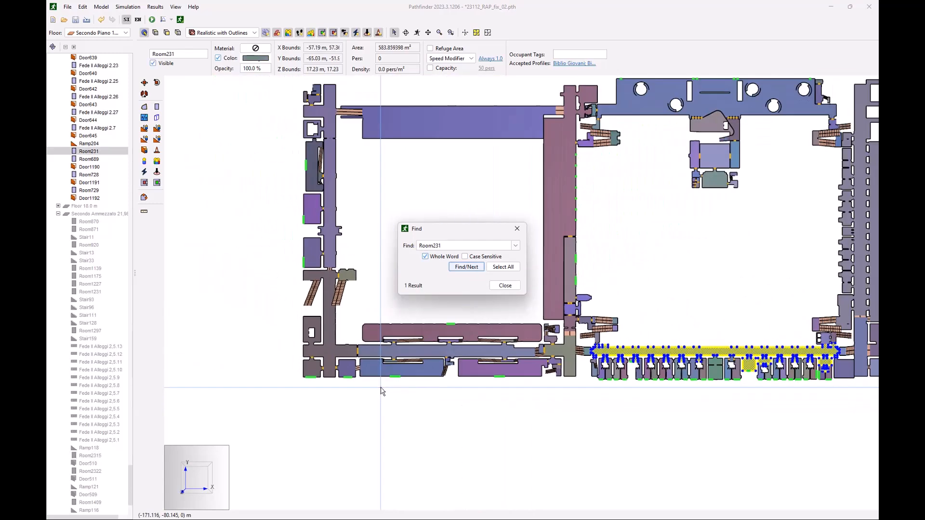
{"action": "scroll", "coordinate": [663, 392], "scroll_direction": "up", "scroll_amount": 3}
{"action": "scroll", "coordinate": [668, 392], "scroll_direction": "up", "scroll_amount": 5}
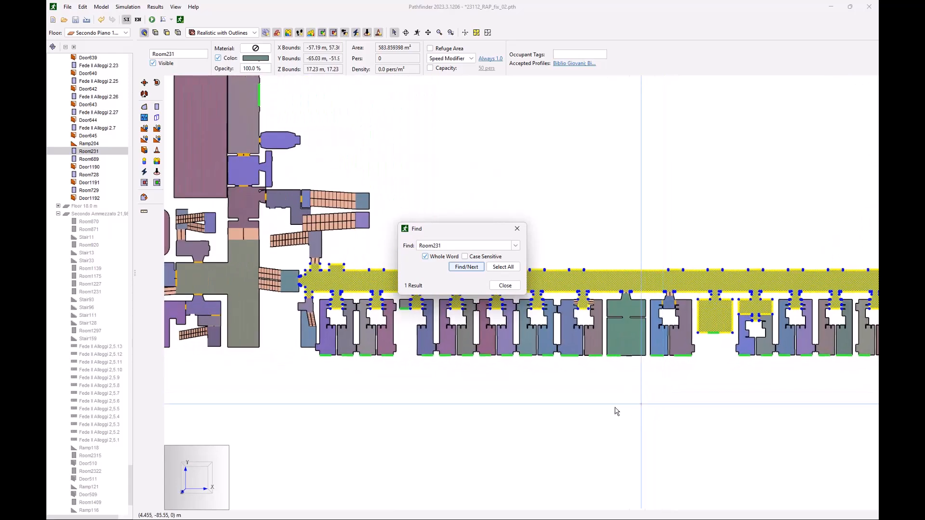
{"action": "scroll", "coordinate": [576, 392], "scroll_direction": "up", "scroll_amount": 1}
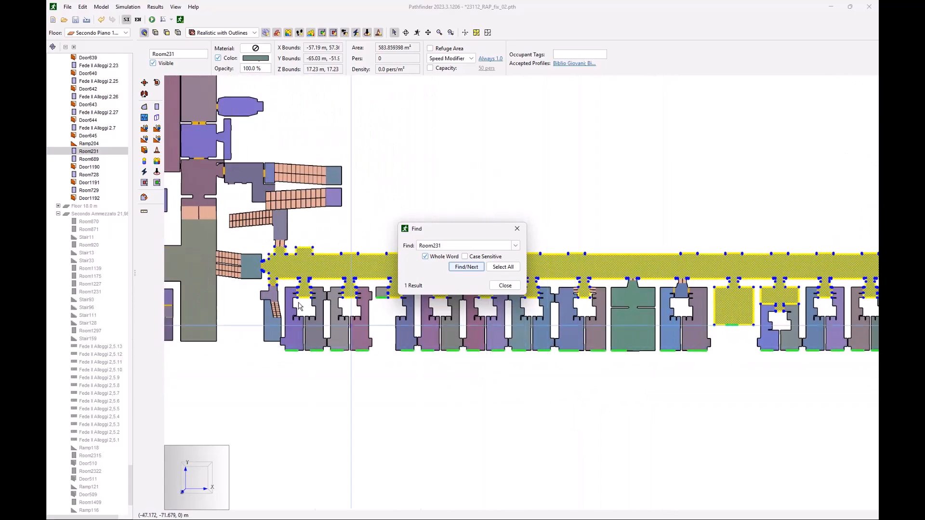
{"action": "left_click", "coordinate": [505, 286]}
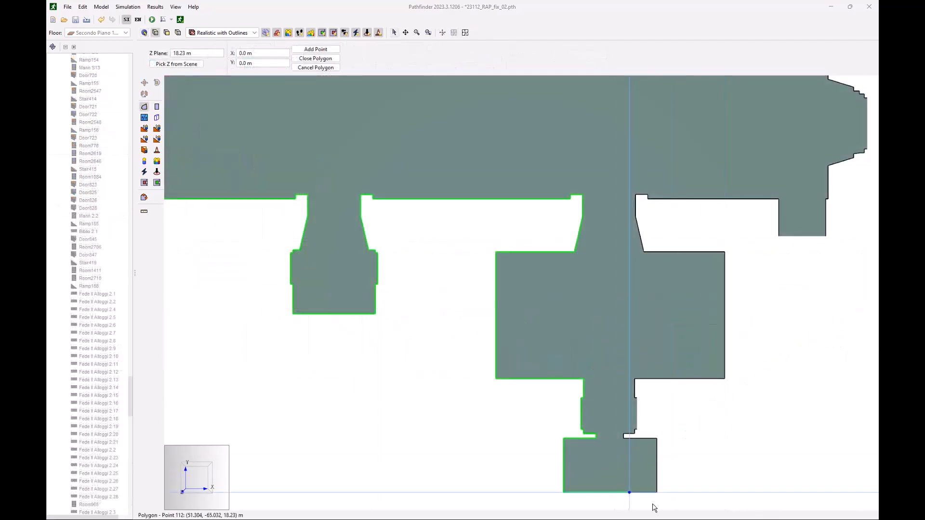
Continue tracing Room231's outline as a polygon room at Z 18.23 m, around the lowest stub and up its narrow neck.
{"action": "left_click", "coordinate": [656, 492]}
{"action": "left_click", "coordinate": [657, 439]}
{"action": "left_click", "coordinate": [624, 438]}
{"action": "left_click", "coordinate": [623, 433]}
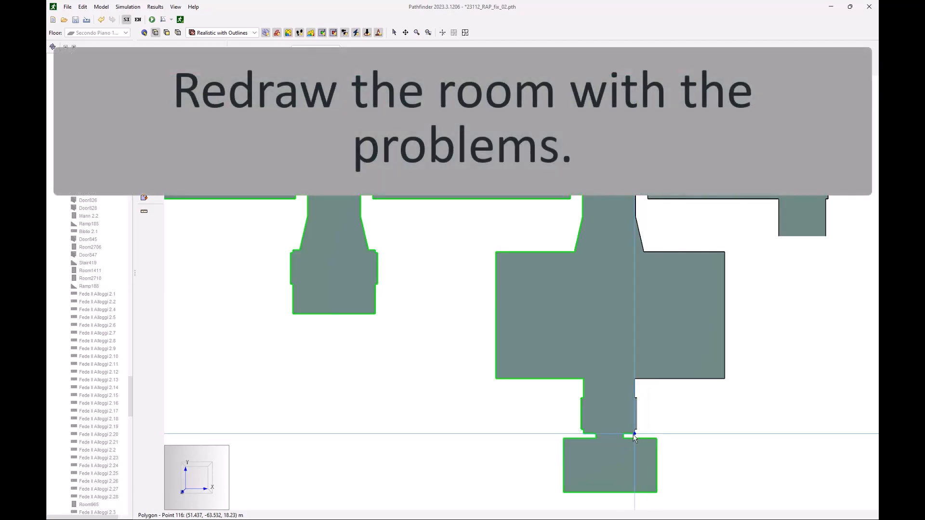
{"action": "left_click", "coordinate": [635, 434]}
{"action": "scroll", "coordinate": [634, 433], "scroll_direction": "up", "scroll_amount": 3}
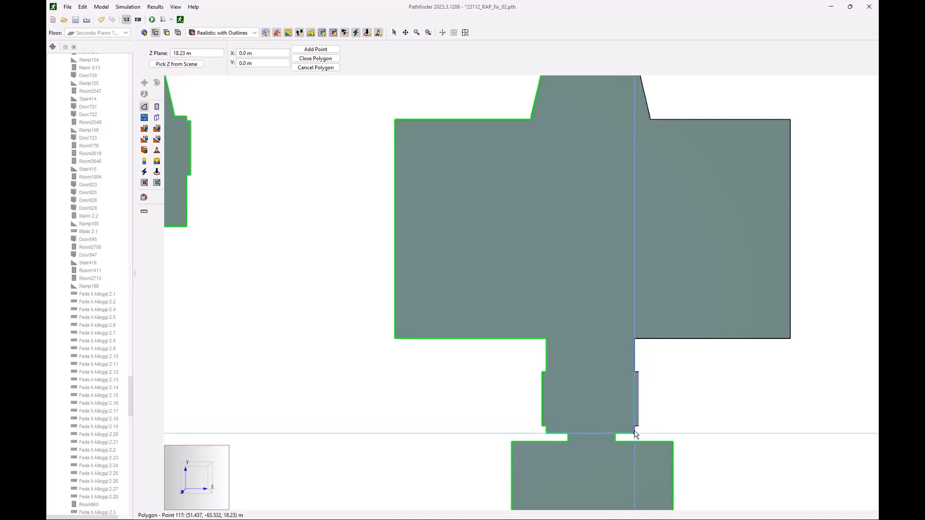
{"action": "left_click", "coordinate": [639, 427]}
{"action": "left_click", "coordinate": [638, 372]}
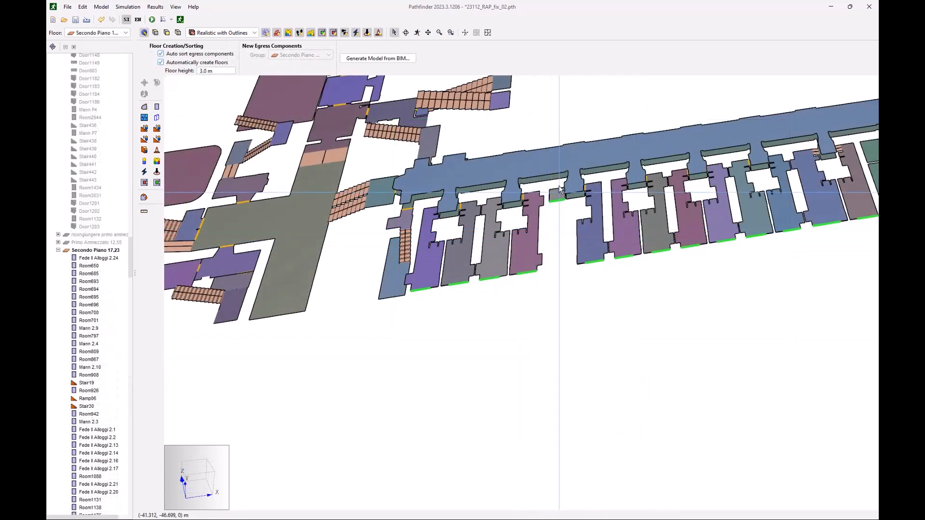
Delete the old Room231 lying beneath the redrawn corridor room.
{"action": "left_click", "coordinate": [555, 181]}
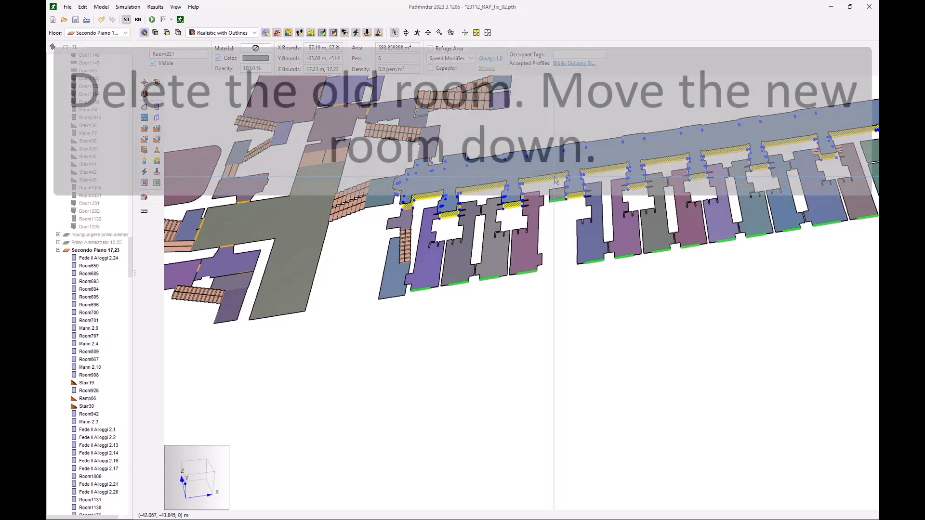
{"action": "key", "text": "Delete"}
{"action": "left_click", "coordinate": [492, 276]}
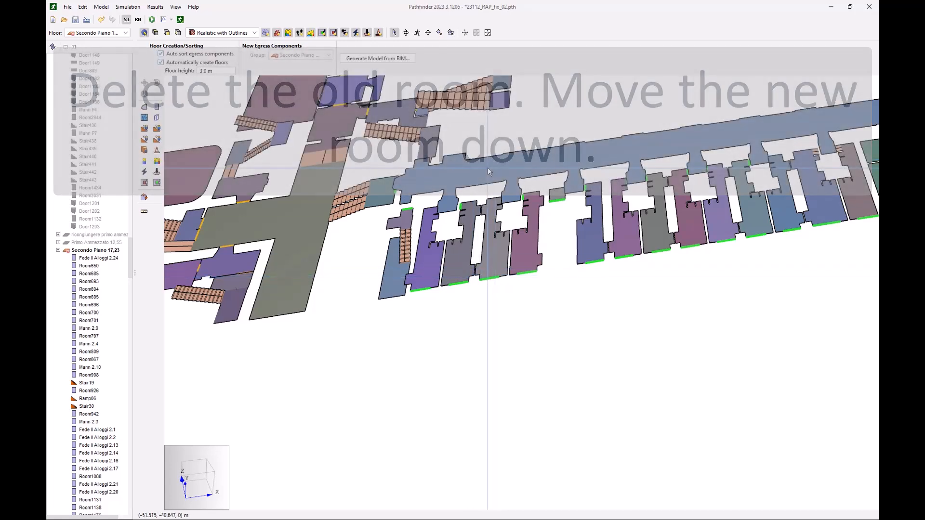
Move the redrawn corridor room down 1 m to Z 17.23 m and clear the selection.
{"action": "left_click", "coordinate": [487, 169]}
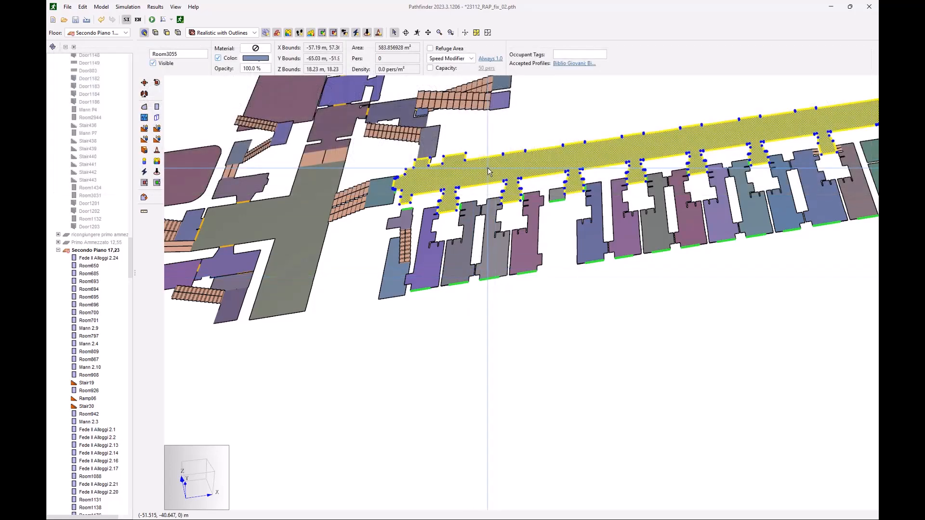
{"action": "left_click", "coordinate": [145, 83]}
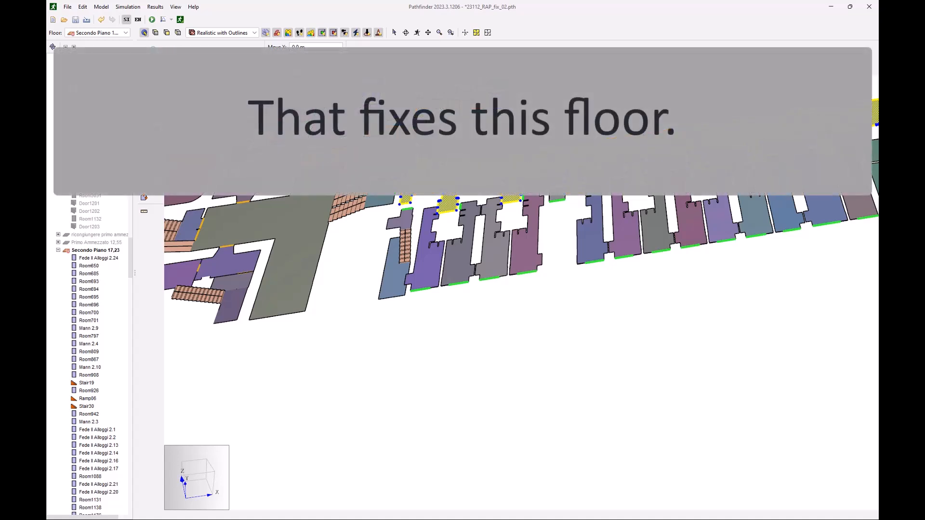
{"action": "key", "text": "Return"}
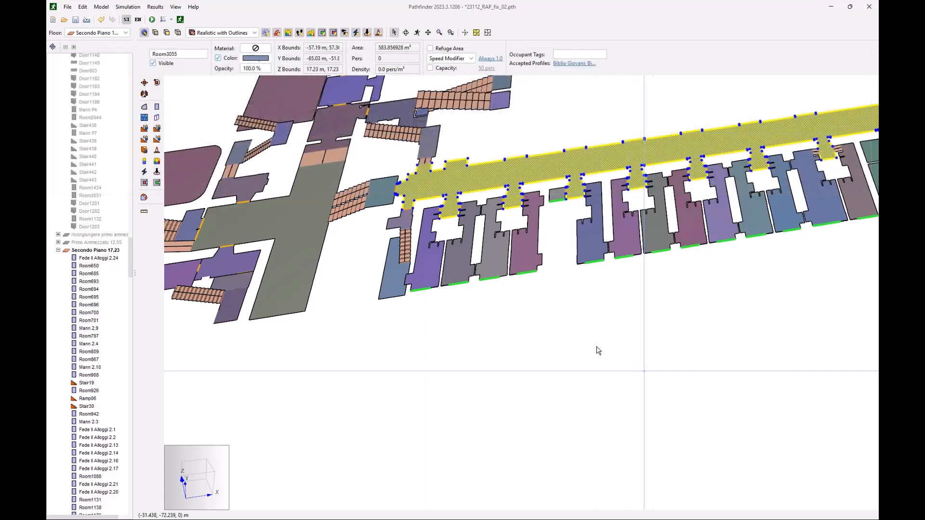
{"action": "key", "text": "Escape"}
Run the simulation, then reposition and enlarge the Model Warnings dialog to read the remaining issues.
{"action": "left_click", "coordinate": [152, 21]}
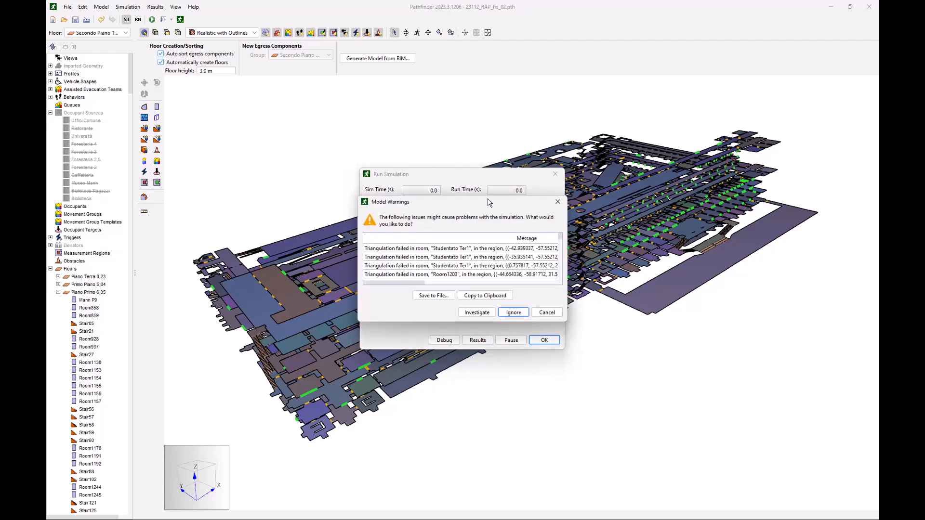
{"action": "left_click_drag", "start_coordinate": [489, 203], "coordinate": [395, 124]}
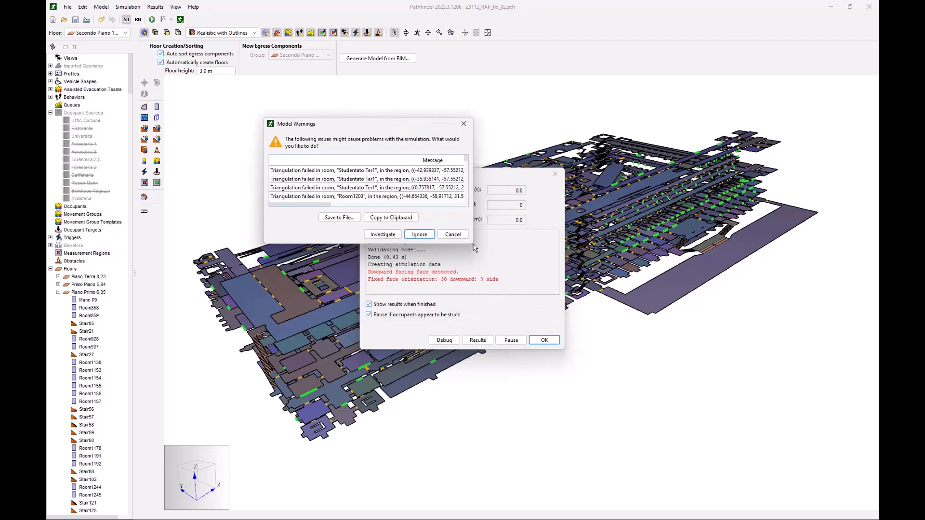
{"action": "left_click_drag", "start_coordinate": [472, 245], "coordinate": [727, 501]}
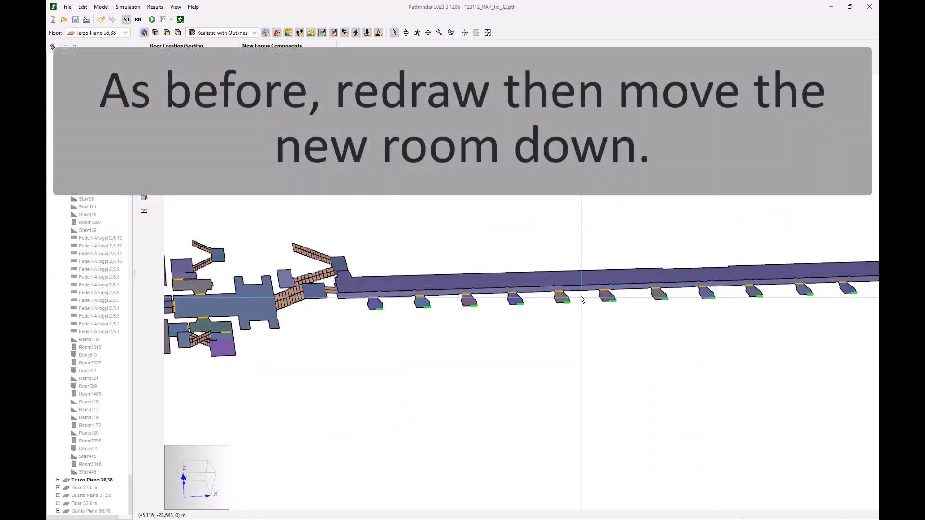
Delete the old Studentato Ter1 room lying beneath its redrawn copy on Terzo Piano 26,38.
{"action": "left_click", "coordinate": [583, 280]}
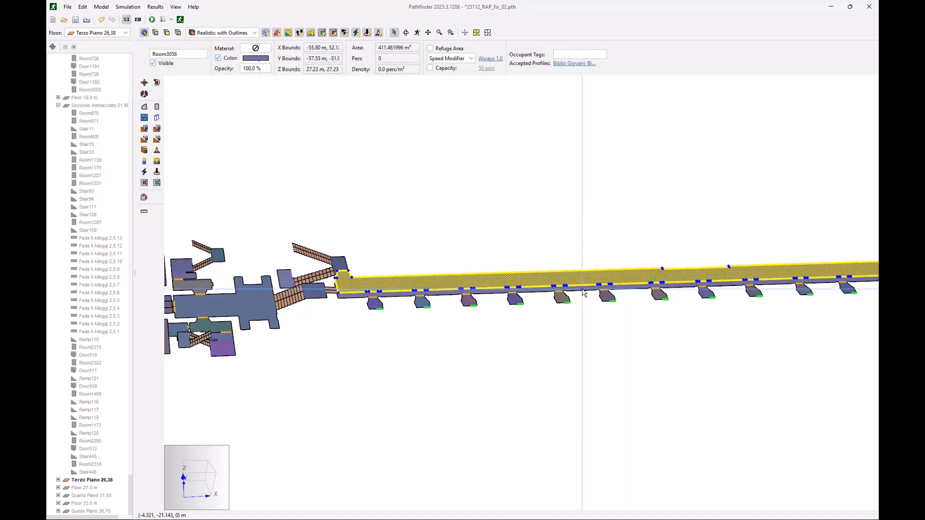
{"action": "left_click", "coordinate": [582, 290]}
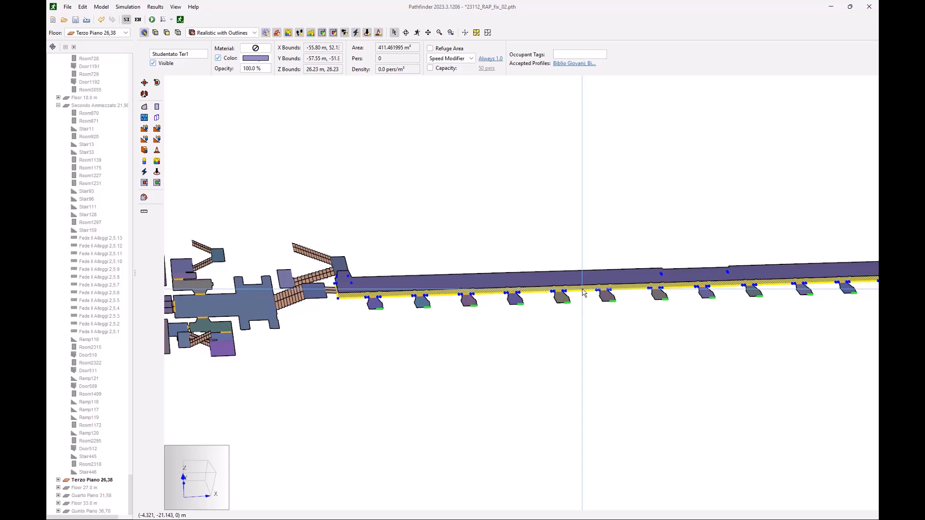
{"action": "key", "text": "Delete"}
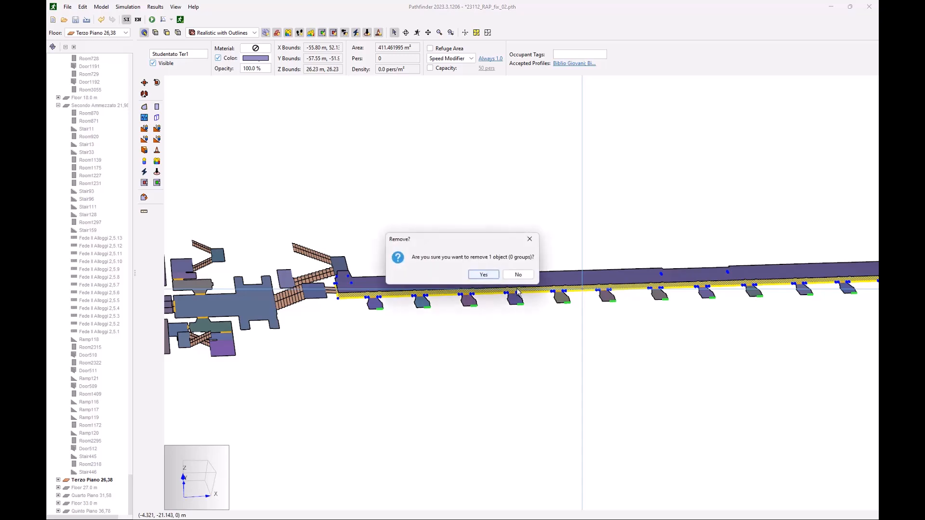
{"action": "left_click", "coordinate": [484, 275]}
Move the redrawn Studentato Ter1 corridor room by -1 m in Z and clear the selection.
{"action": "left_click", "coordinate": [508, 283]}
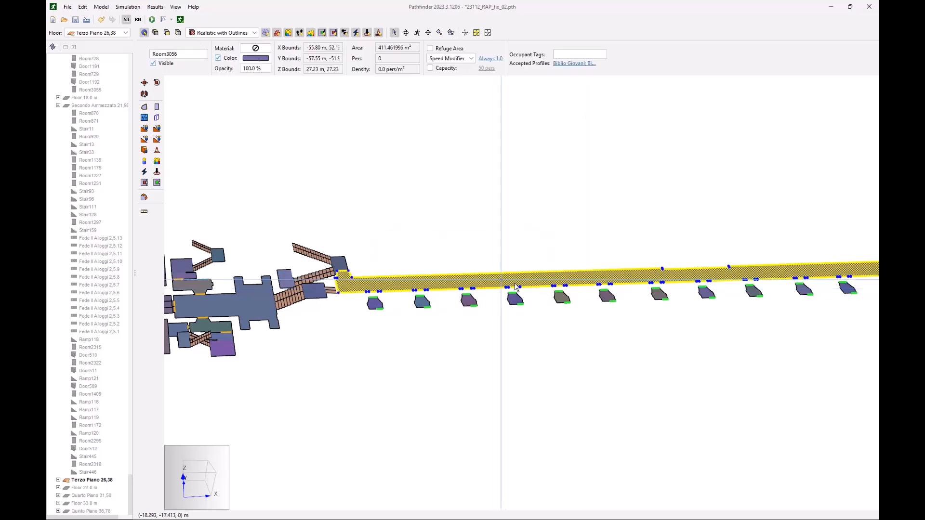
{"action": "left_click", "coordinate": [144, 83]}
{"action": "left_click_drag", "start_coordinate": [322, 69], "coordinate": [270, 68]}
{"action": "type", "text": "-"}
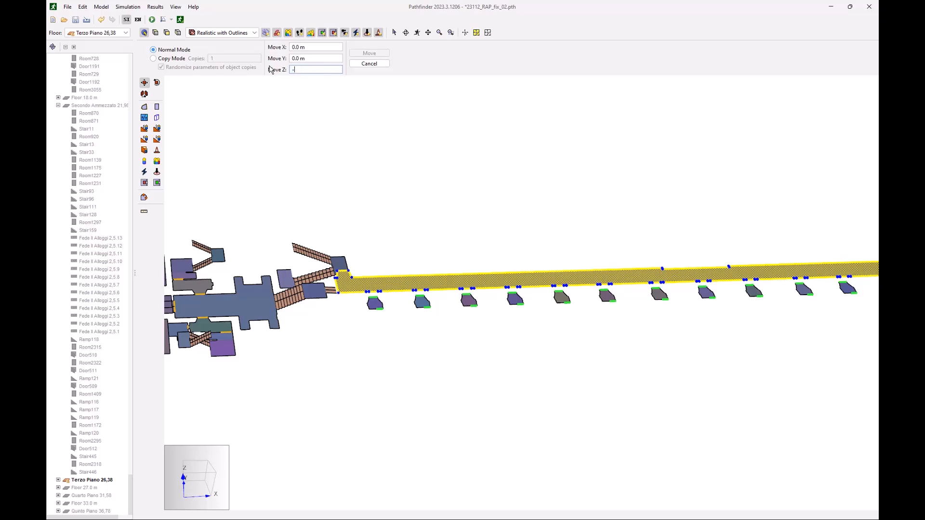
{"action": "type", "text": "1"}
{"action": "left_click", "coordinate": [369, 53]}
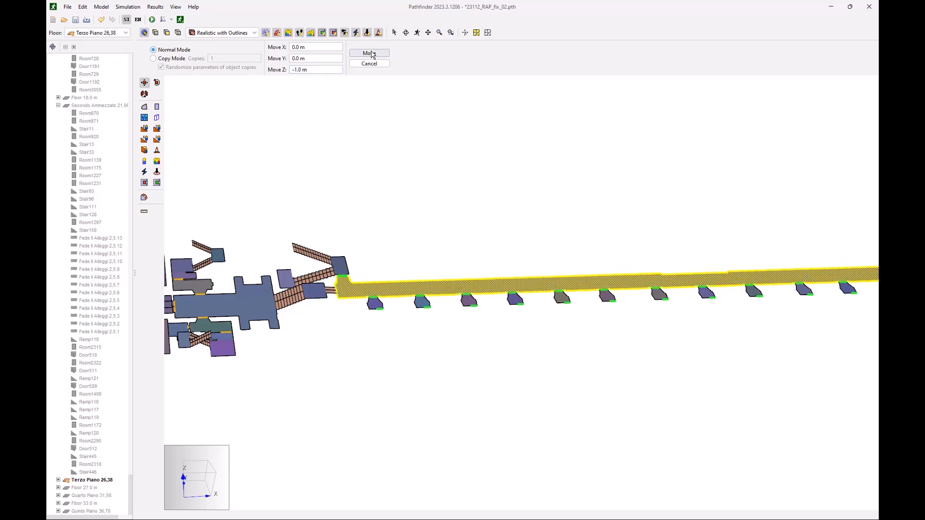
{"action": "left_click", "coordinate": [479, 182]}
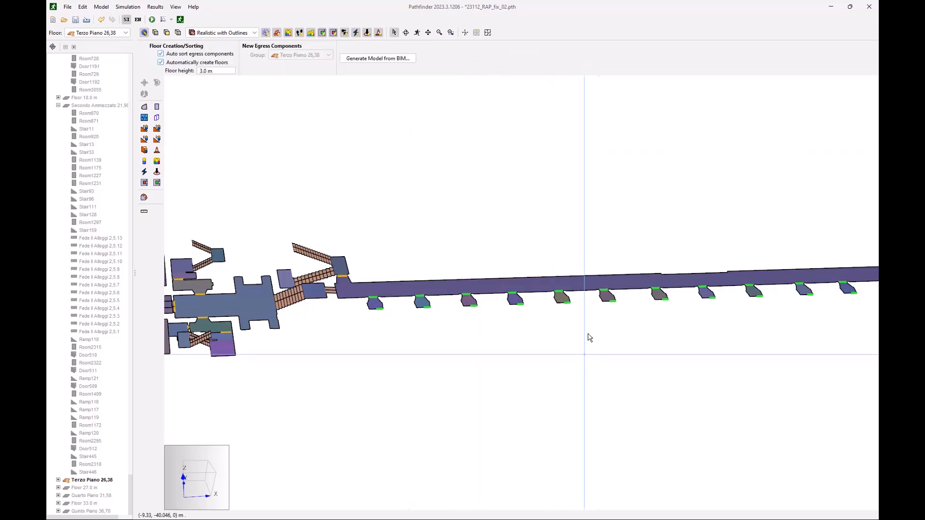
Find Ramp90 on Terzo Piano 26,38 and delete it from the gap between the two rooms.
{"action": "scroll", "coordinate": [583, 335], "scroll_direction": "down", "scroll_amount": 6}
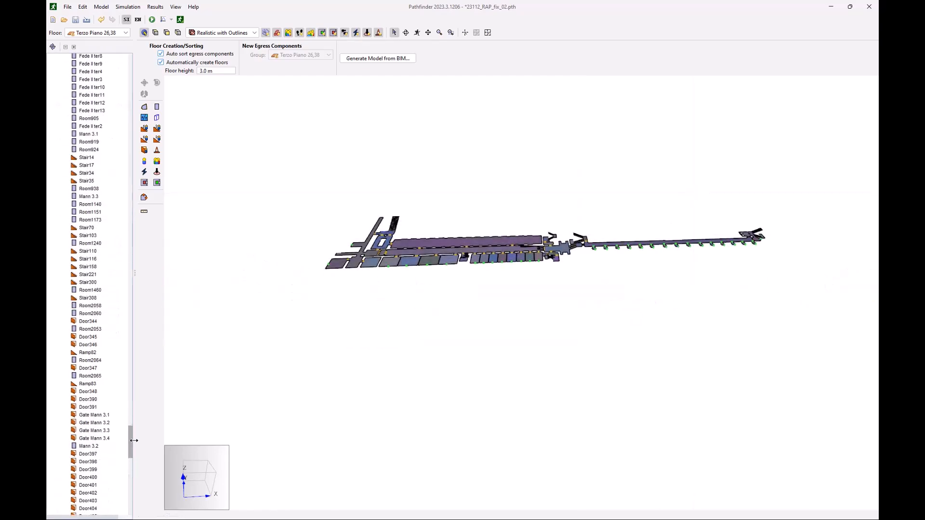
{"action": "scroll", "coordinate": [134, 448], "scroll_direction": "down", "scroll_amount": 3}
{"action": "scroll", "coordinate": [134, 453], "scroll_direction": "down", "scroll_amount": 8}
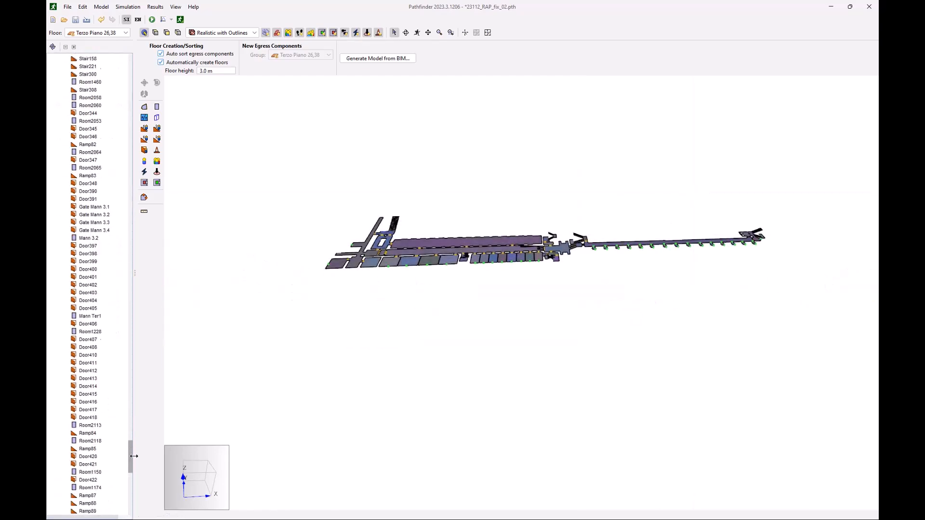
{"action": "scroll", "coordinate": [131, 465], "scroll_direction": "down", "scroll_amount": 1}
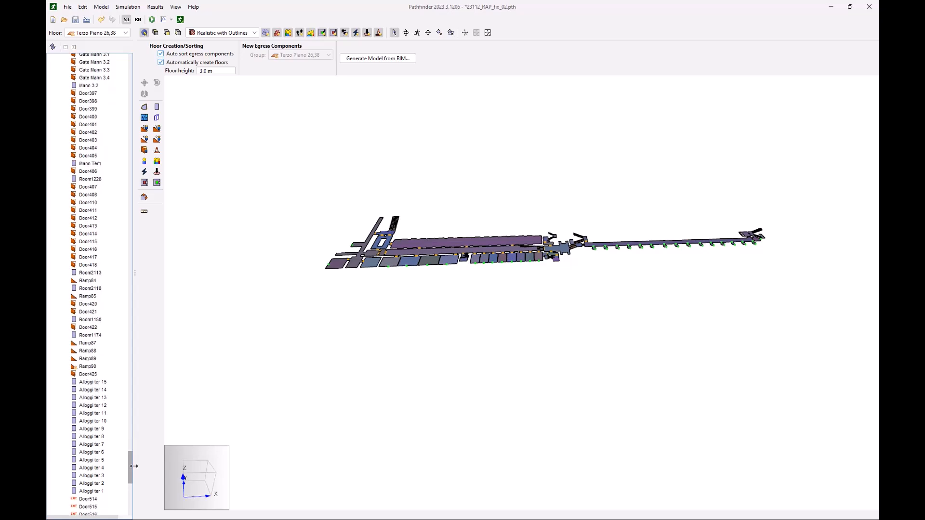
{"action": "left_click", "coordinate": [87, 368]}
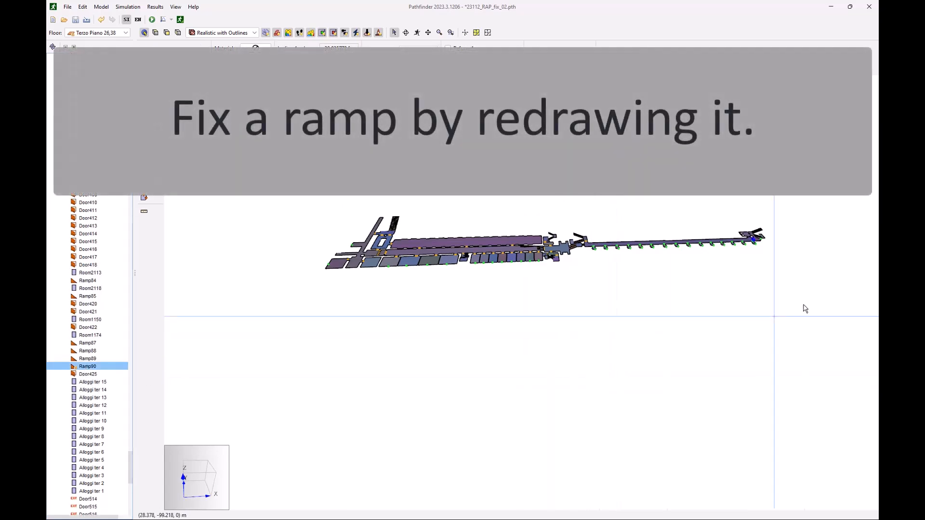
{"action": "scroll", "coordinate": [766, 248], "scroll_direction": "up", "scroll_amount": 5}
{"action": "scroll", "coordinate": [657, 224], "scroll_direction": "up", "scroll_amount": 6}
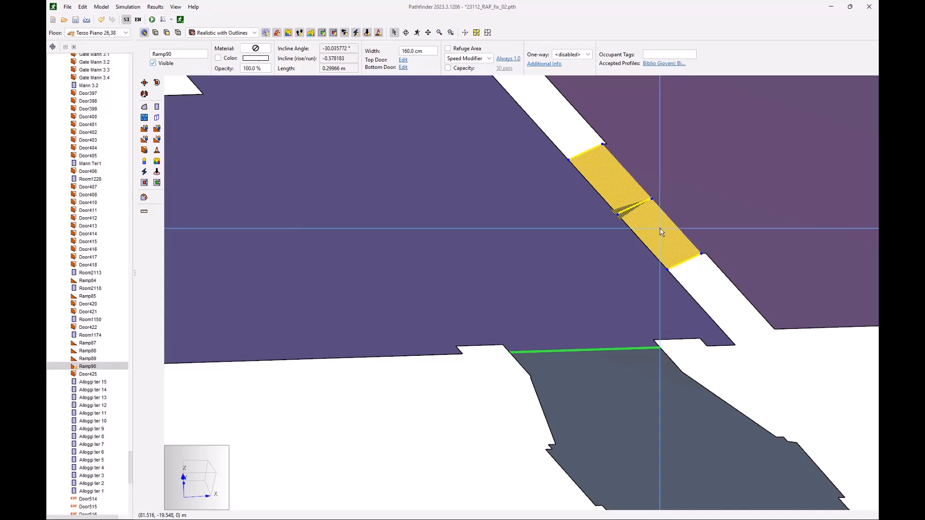
{"action": "key", "text": "Delete"}
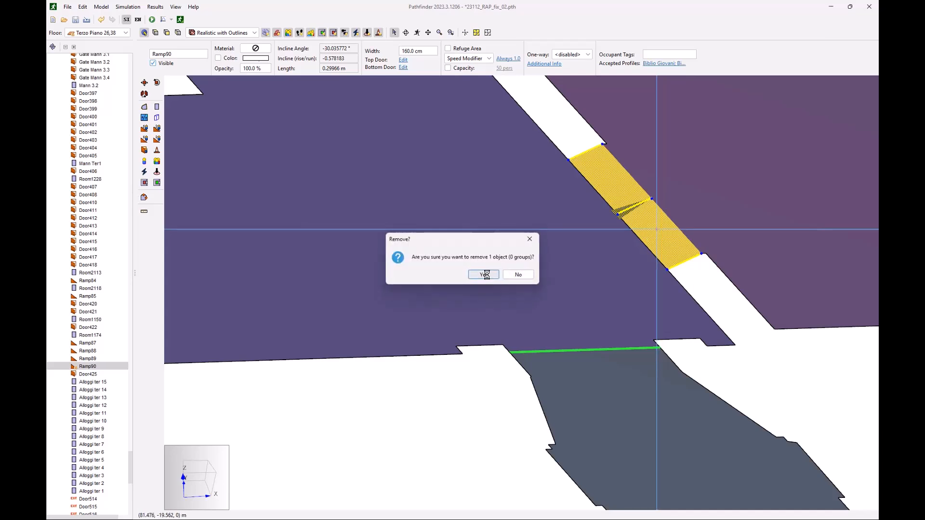
{"action": "left_click", "coordinate": [484, 275]}
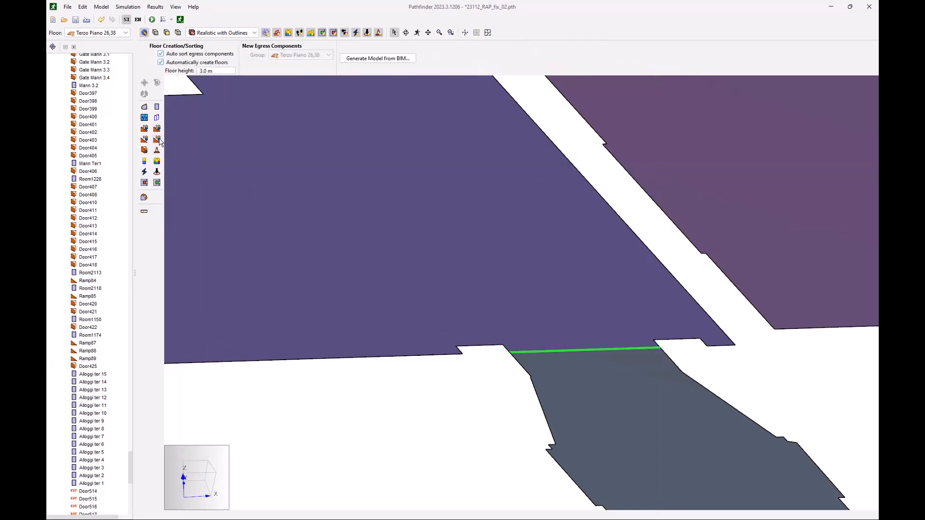
Draw a two-point ramp 160 cm wide across the gap between the two rooms, in place of the deleted Ramp90.
{"action": "left_click", "coordinate": [157, 140]}
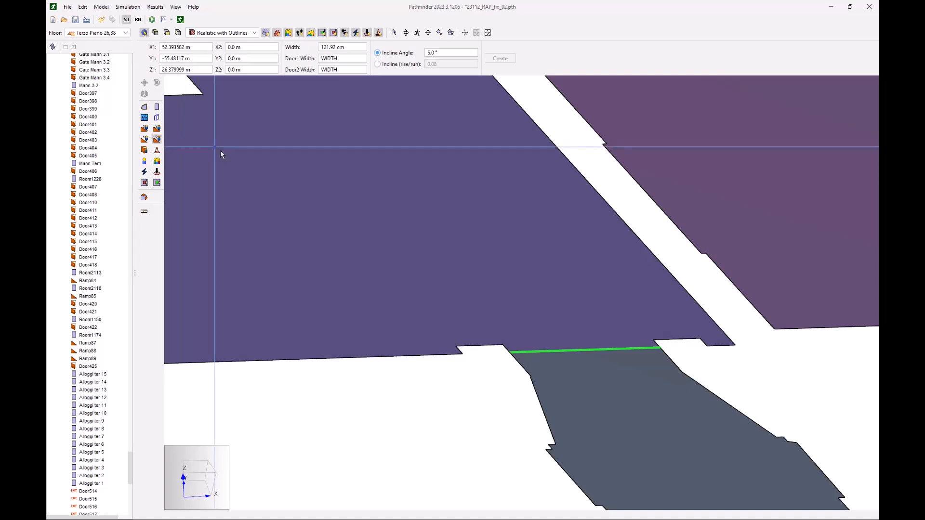
{"action": "left_click_drag", "start_coordinate": [351, 48], "coordinate": [296, 42]}
{"action": "type", "text": "160"}
{"action": "key", "text": "Tab"}
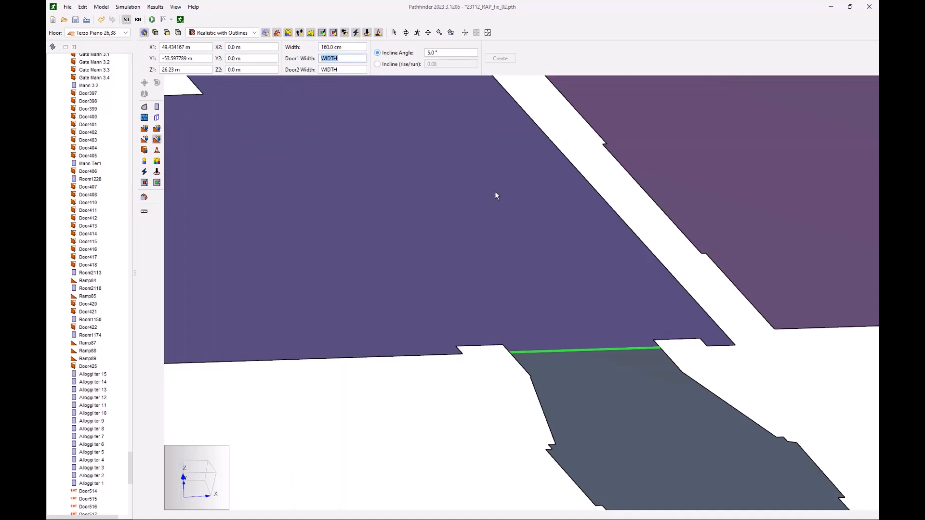
{"action": "left_click", "coordinate": [660, 206]}
{"action": "left_click", "coordinate": [627, 227]}
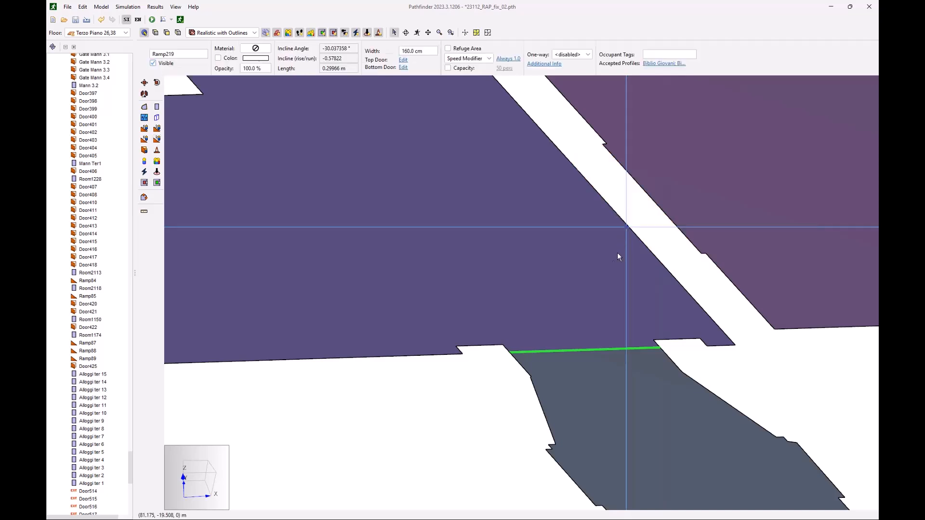